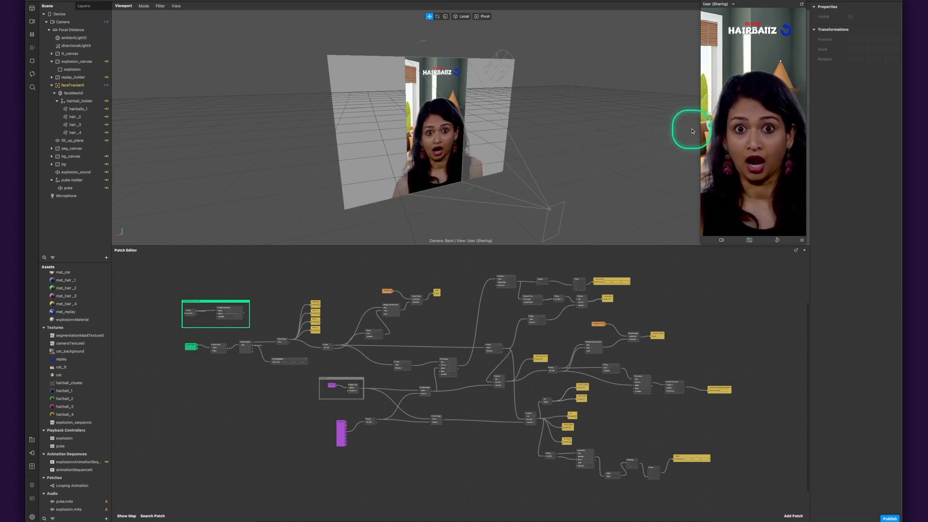
- Inspect the cat texture and faceTracker0 properties, and restart the effect preview with its video paused
left_click(68, 376)
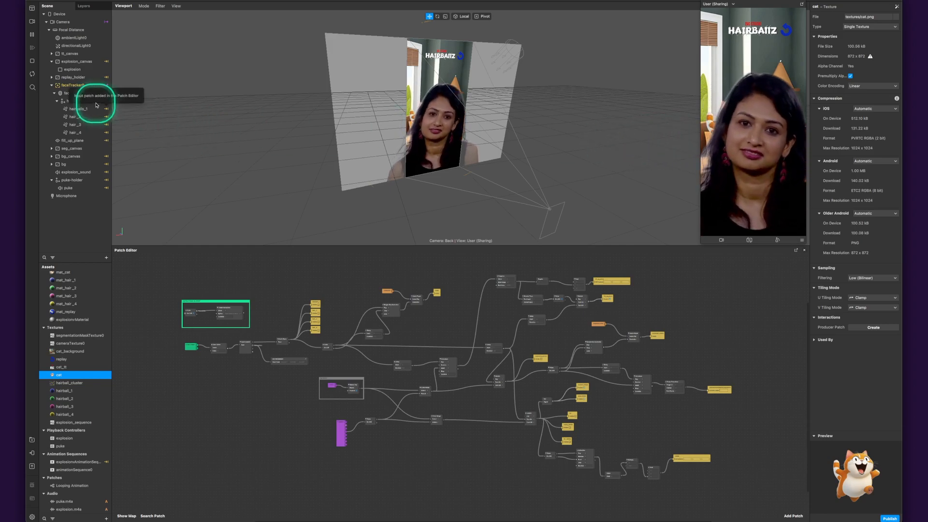
left_click(73, 85)
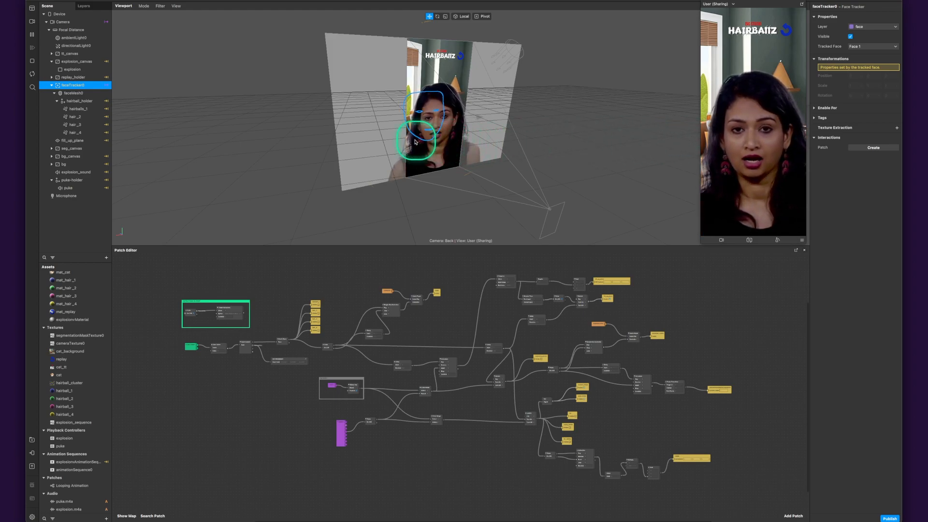
left_click(32, 62)
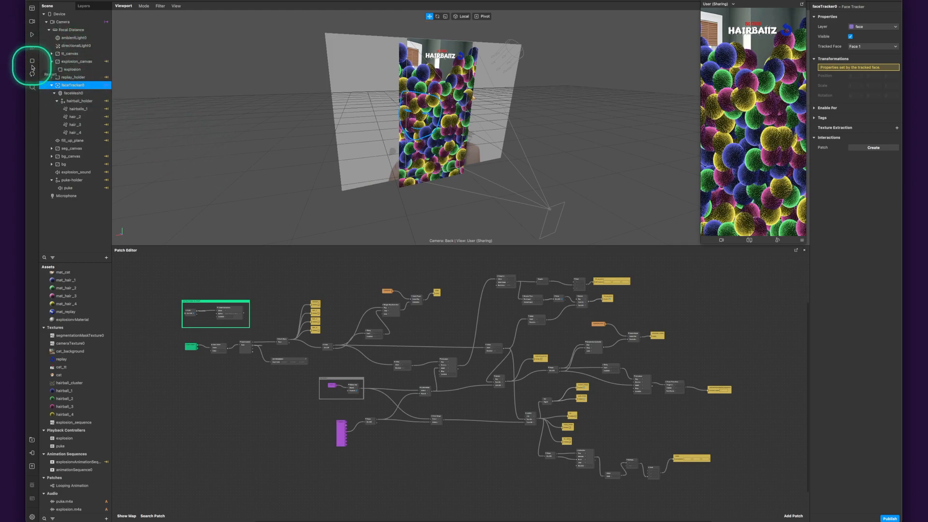
left_click(32, 35)
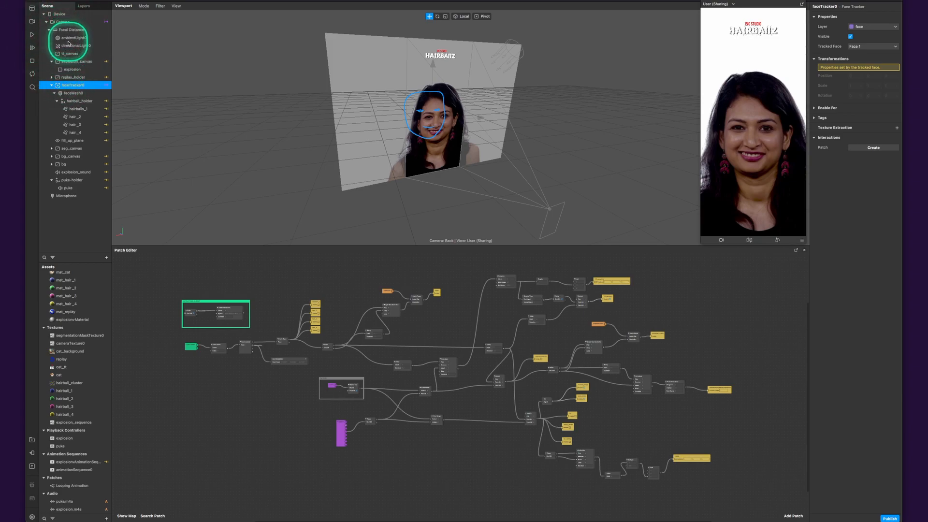
- Examine the Camera's texture extraction and segmentation settings, and the title rectangle inside tt_canvas
left_click(64, 23)
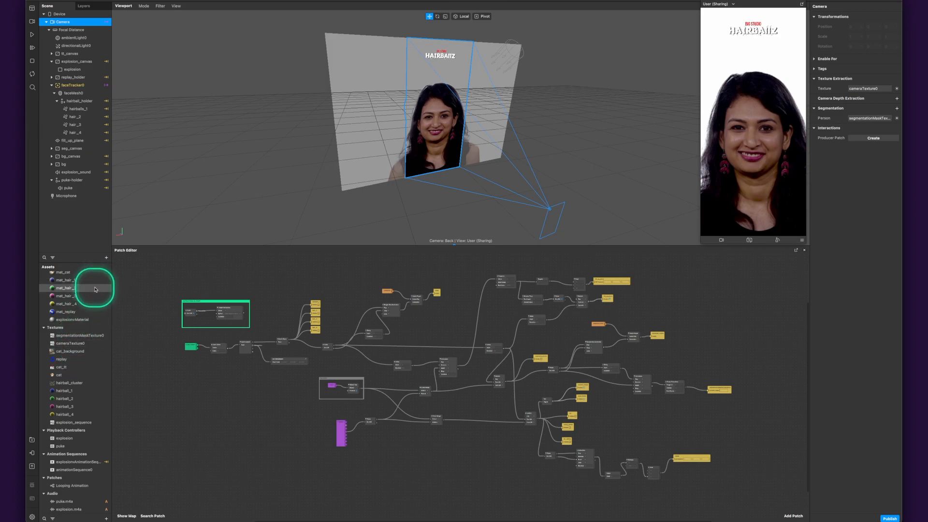
left_click(67, 54)
left_click(51, 54)
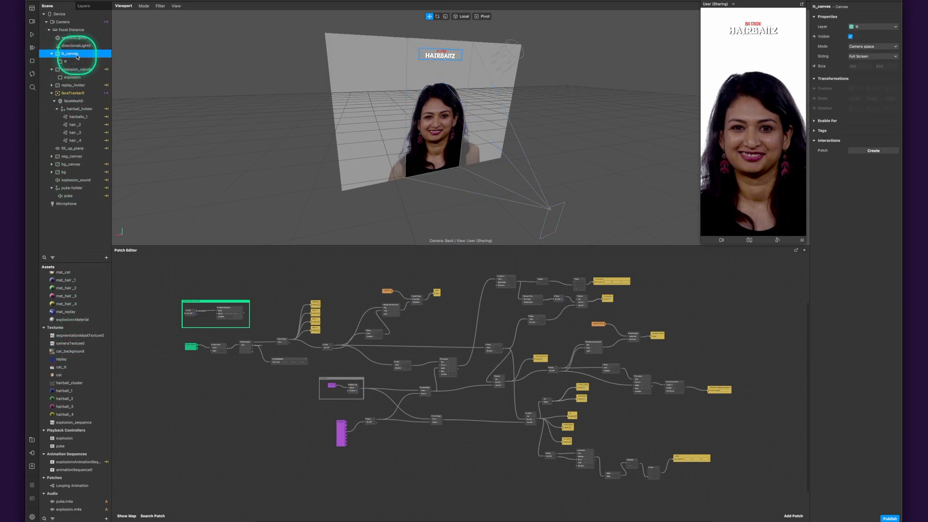
left_click(65, 62)
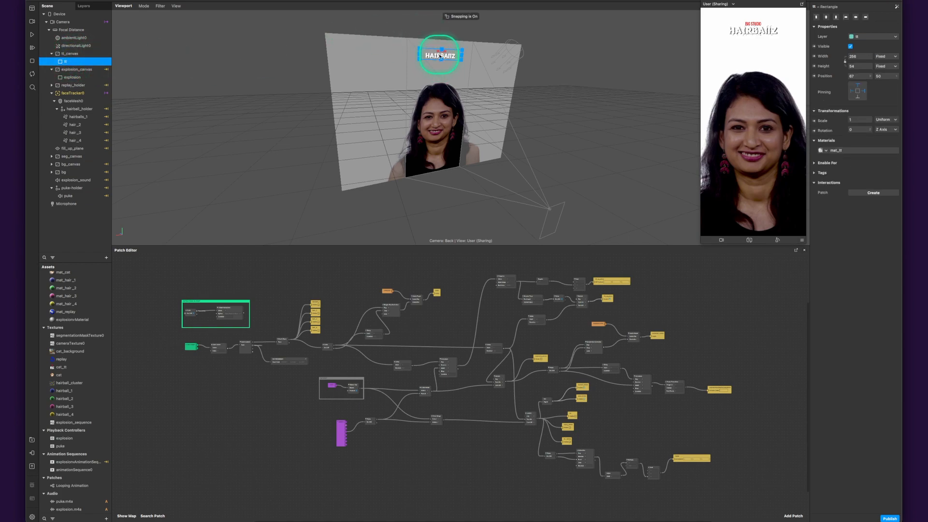
scroll(428, 39, "up", 5)
scroll(443, 108, "up", 3)
scroll(444, 117, "up", 1)
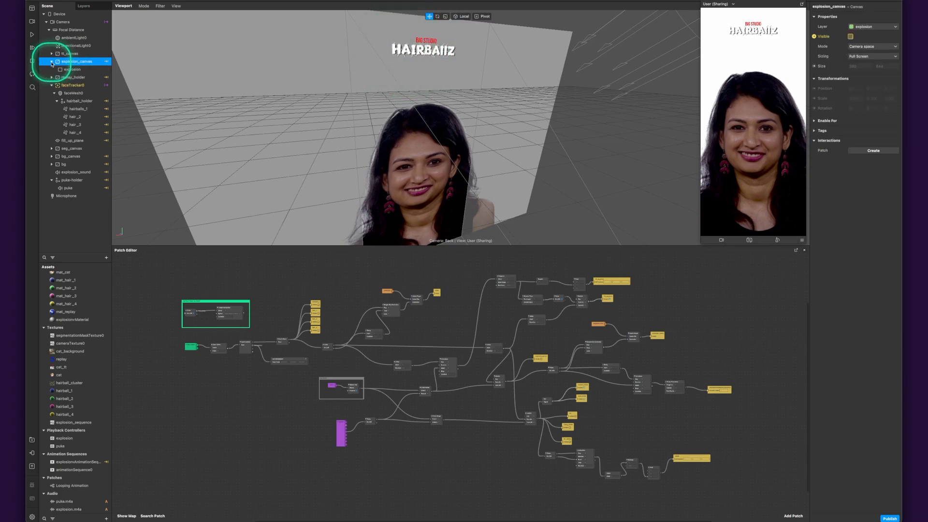
- Inspect the explosion_canvas properties and the explosion rectangle nested inside it
left_click(52, 62)
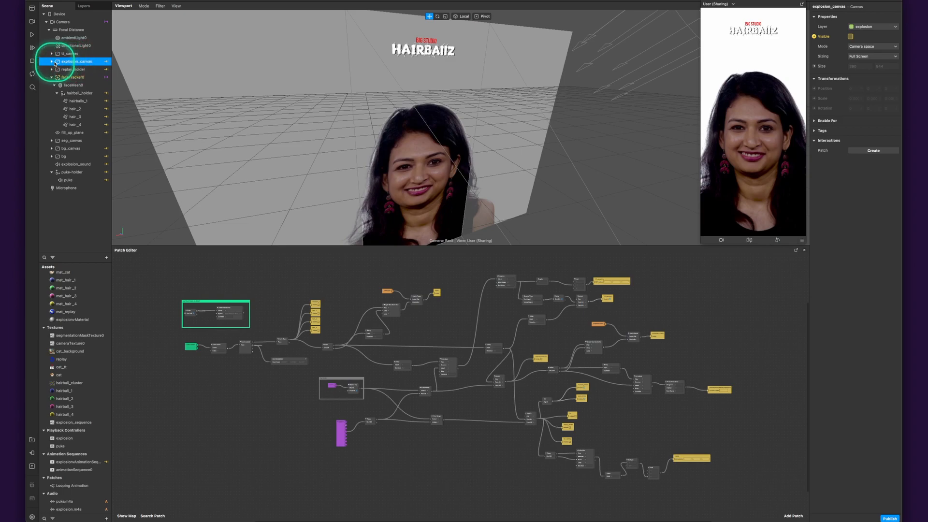
left_click(52, 63)
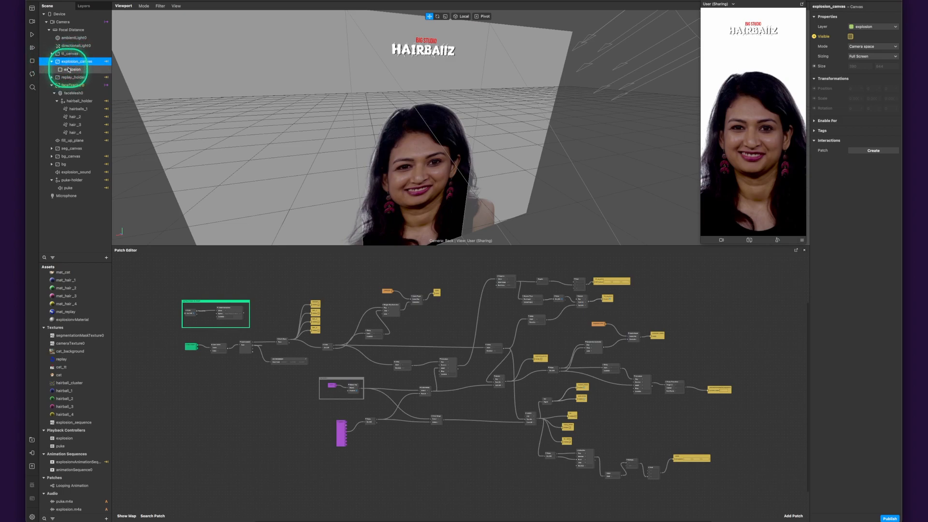
left_click(69, 70)
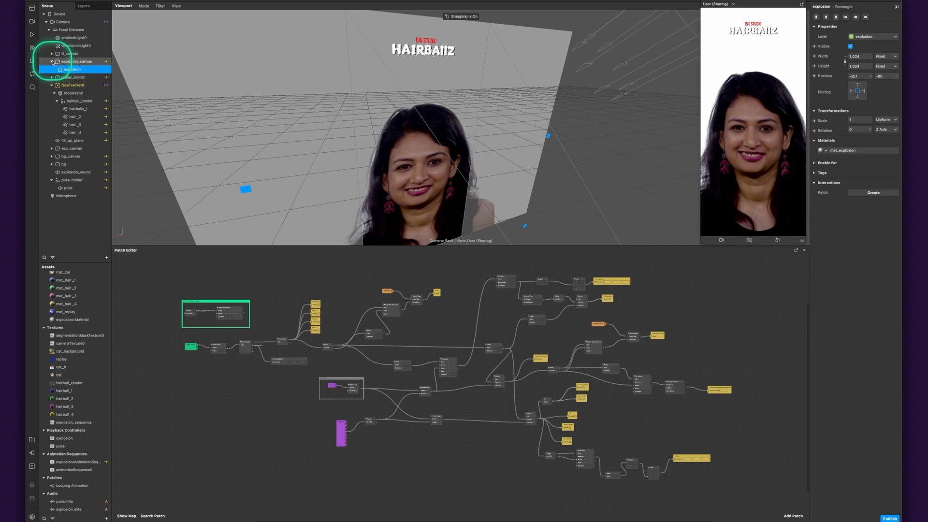
left_click(75, 61)
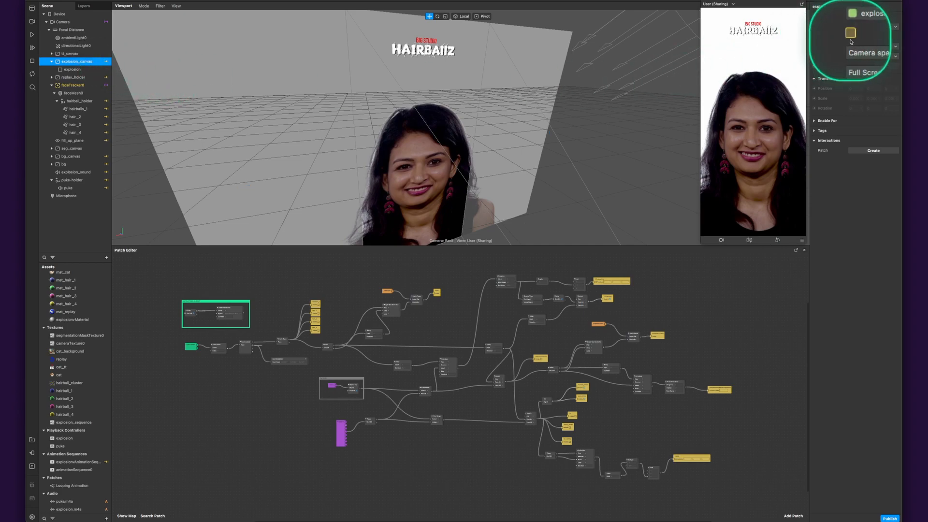
- Inspect the replay_holder canvas and its replay rectangle while resuming the preview video
left_click(60, 78)
left_click(52, 77)
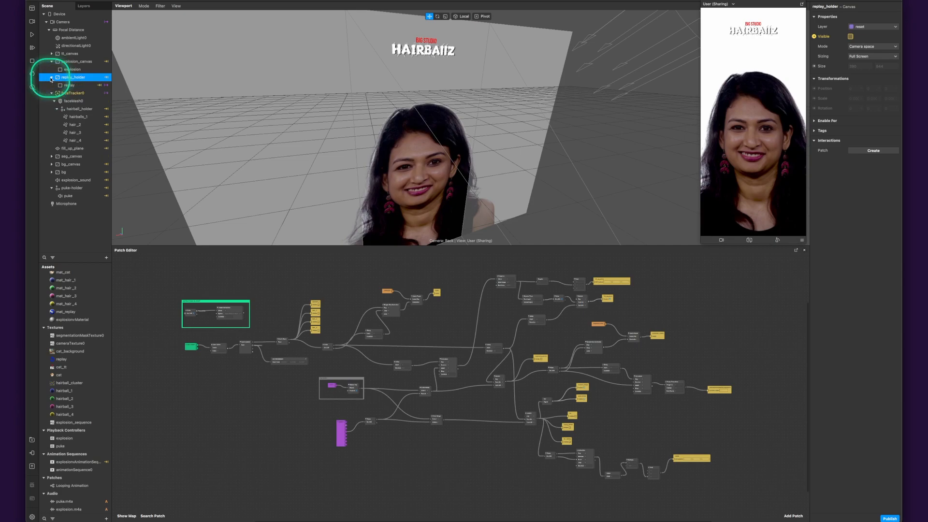
left_click(32, 35)
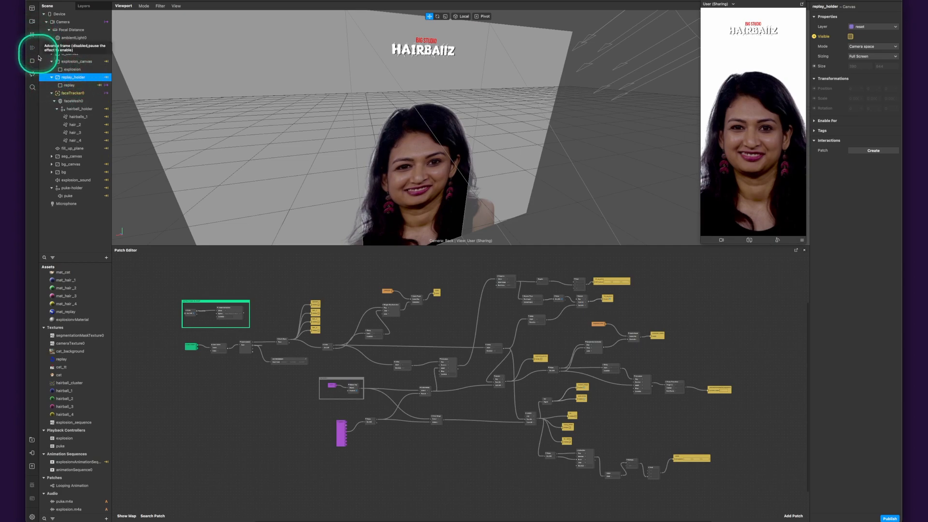
left_click(70, 85)
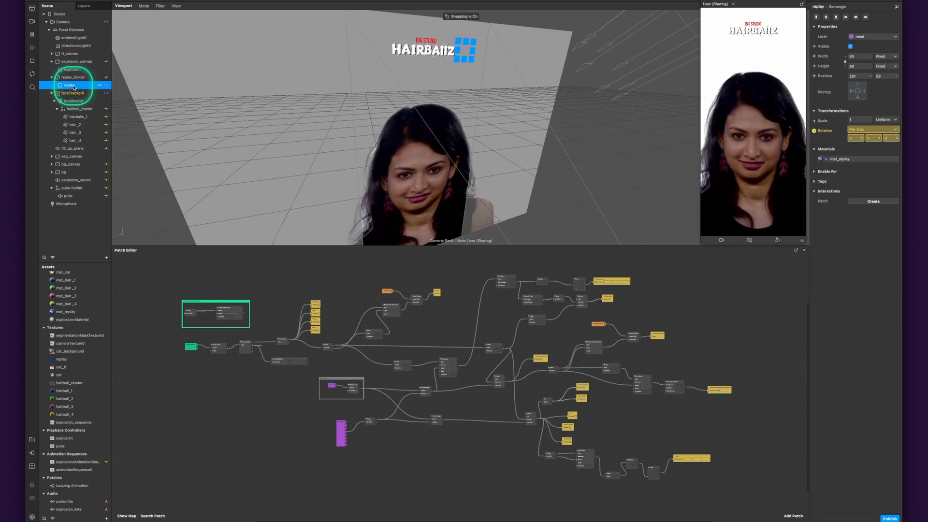
left_click(75, 86)
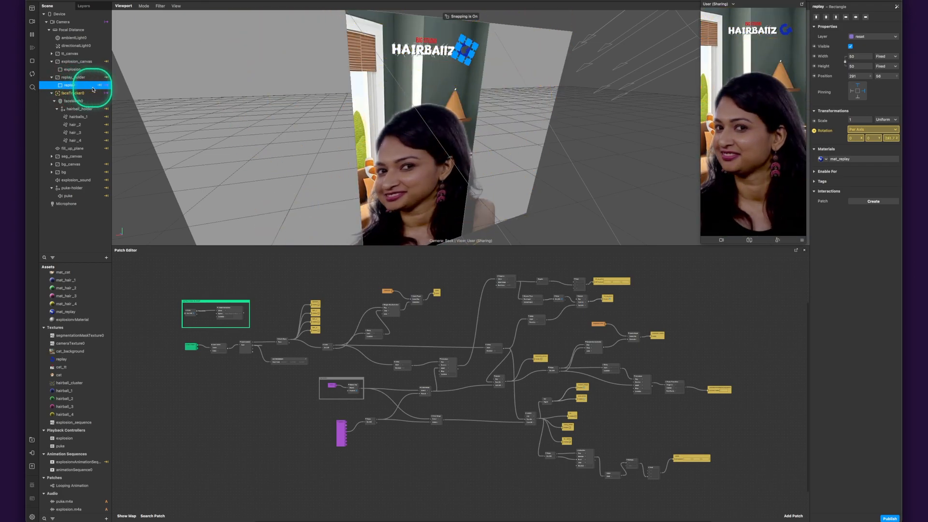
- Test the blue replay icon in the preview and review the replay rectangle under replay_holder again
left_click(788, 32)
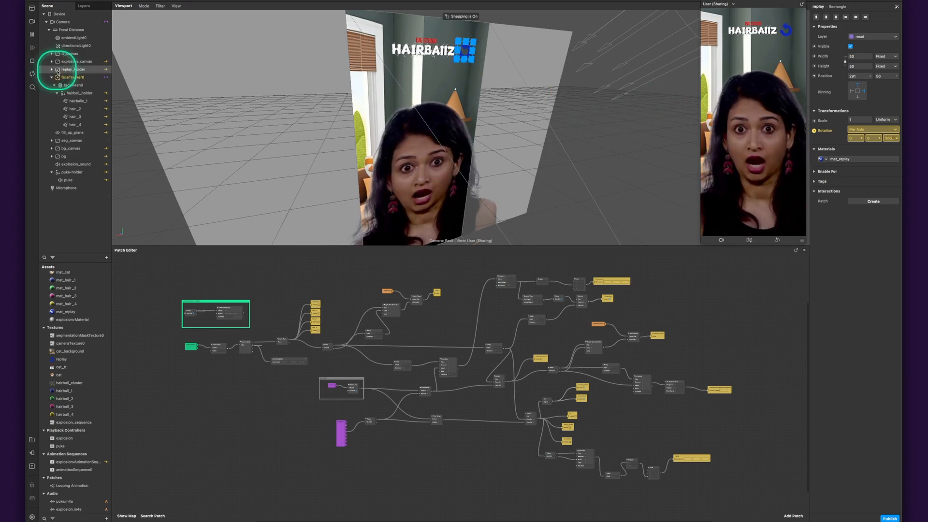
left_click(59, 70)
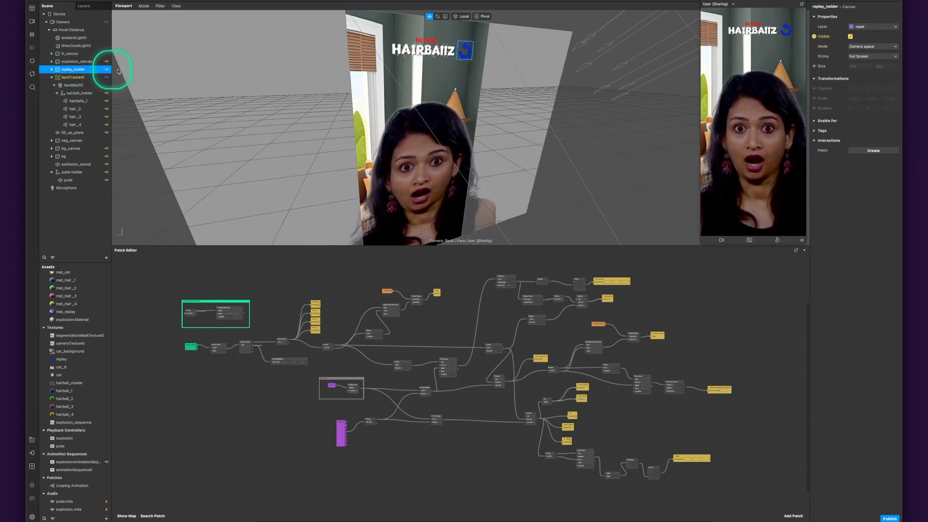
left_click(51, 69)
left_click(69, 78)
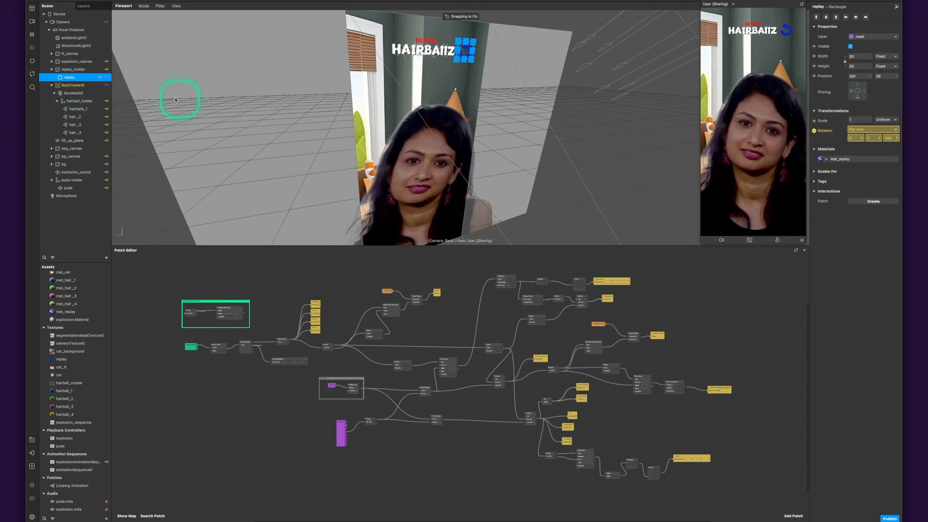
left_click(52, 69)
- Inspect the properties of faceTracker0, its faceMesh0 and the nested hairball_holder null object
left_click(58, 77)
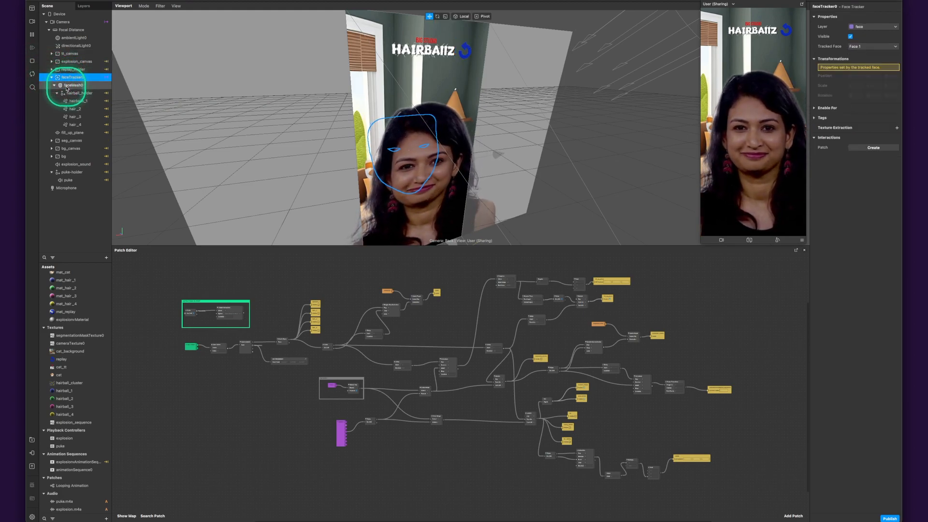
left_click(71, 86)
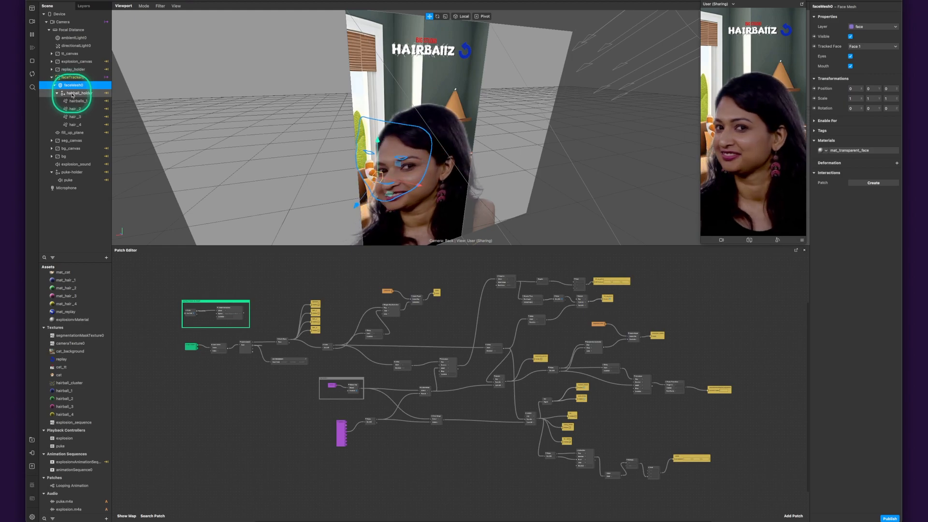
left_click(72, 93)
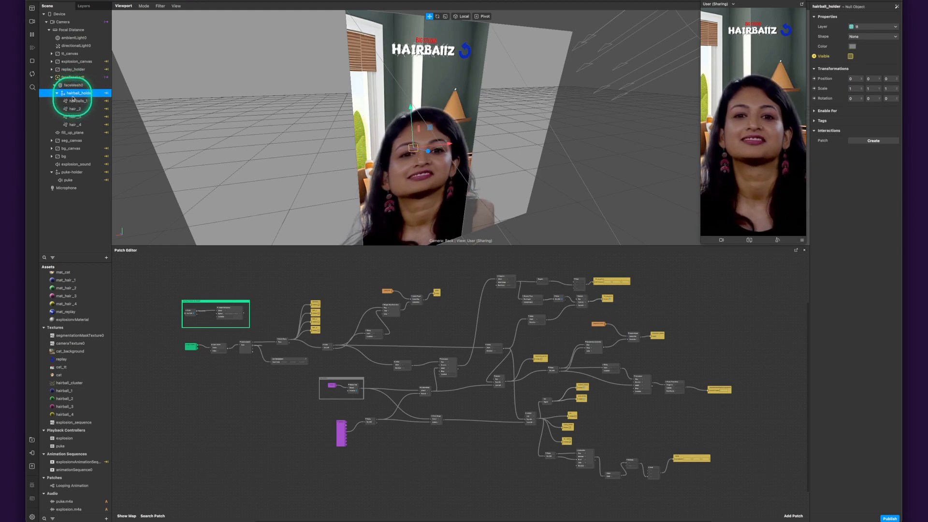
- Compare the emitter, particle and material settings of hairballs_1, hair_2, hair_3 and hair_4
left_click(73, 101)
left_click(73, 108)
left_click(74, 117)
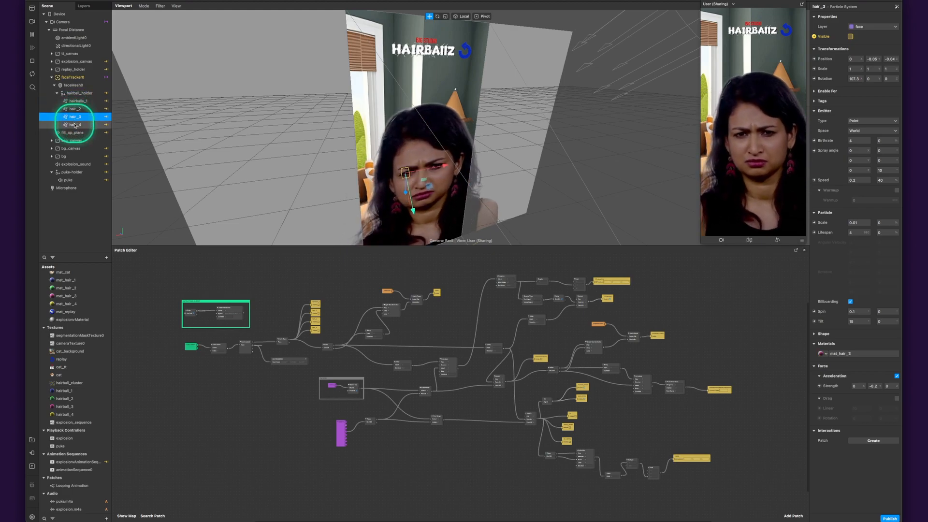
left_click(75, 124)
left_click(72, 101)
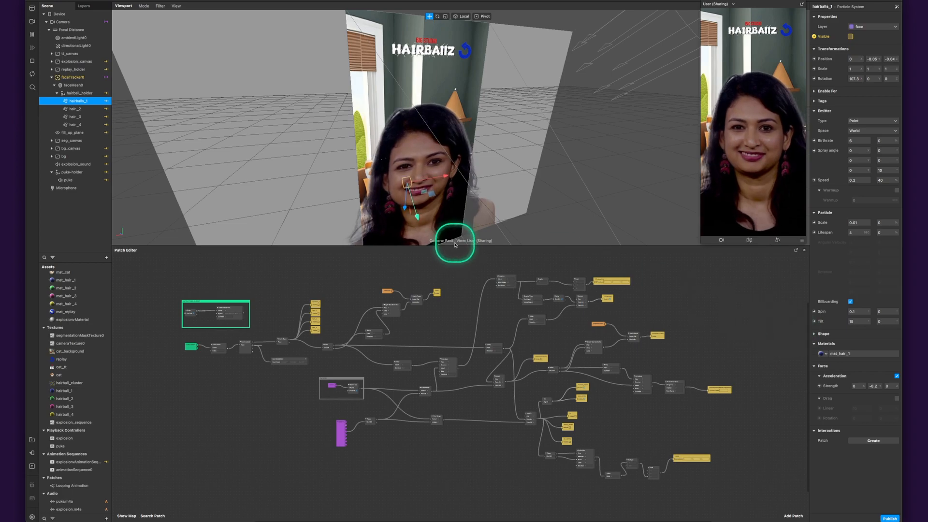
left_click(84, 110)
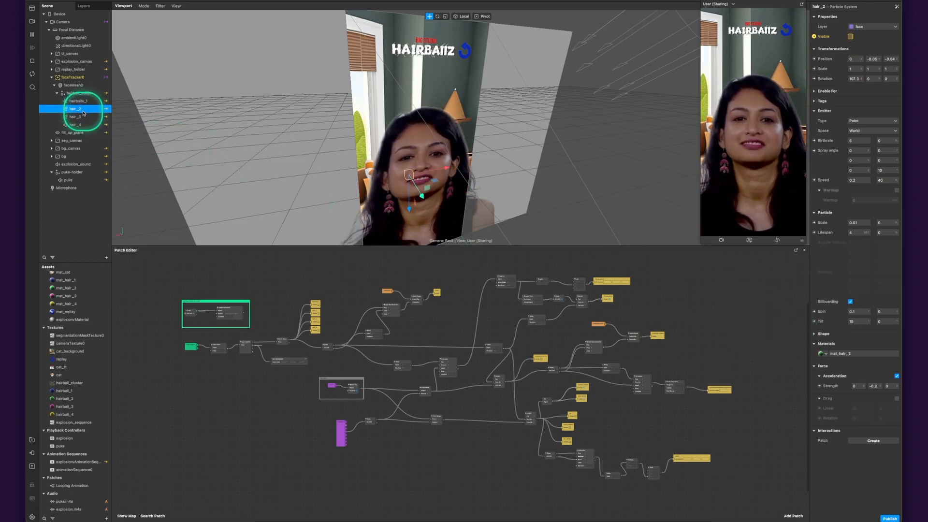
left_click(80, 117)
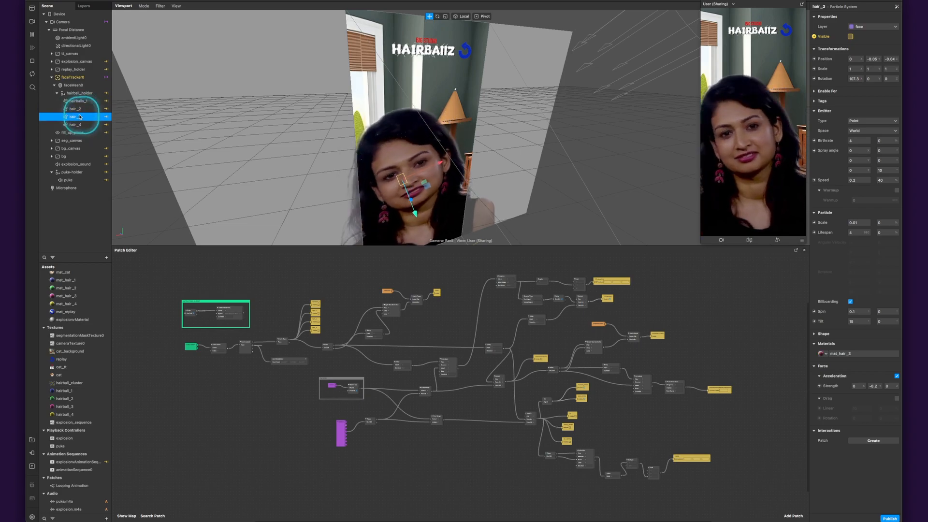
left_click(80, 124)
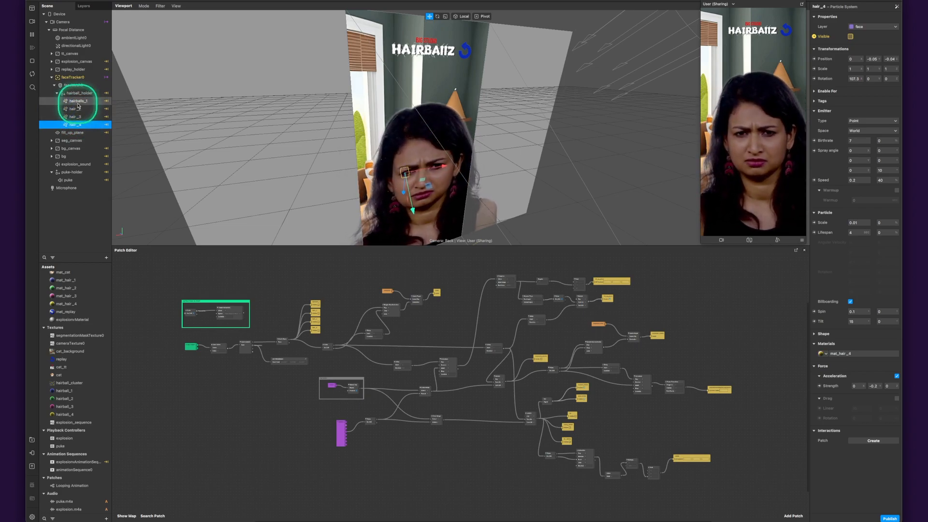
- Review how hairball_holder groups the hairball particle systems, and check the position of the hairballs_1 emitter
left_click(78, 94)
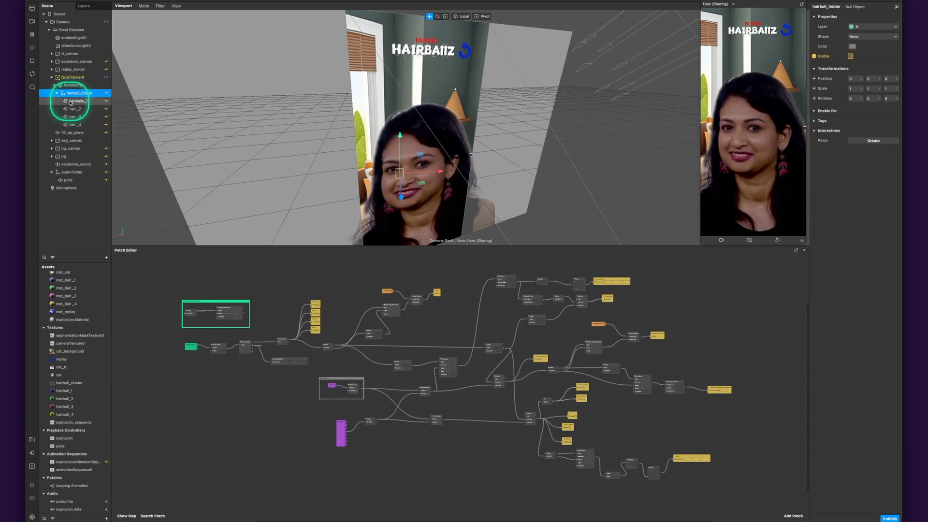
left_click(73, 109)
left_click(73, 116)
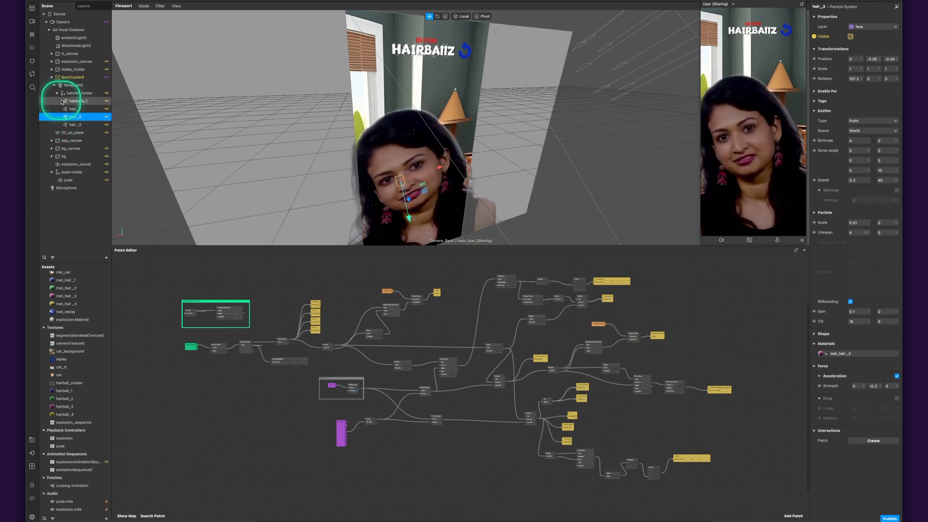
left_click(78, 96)
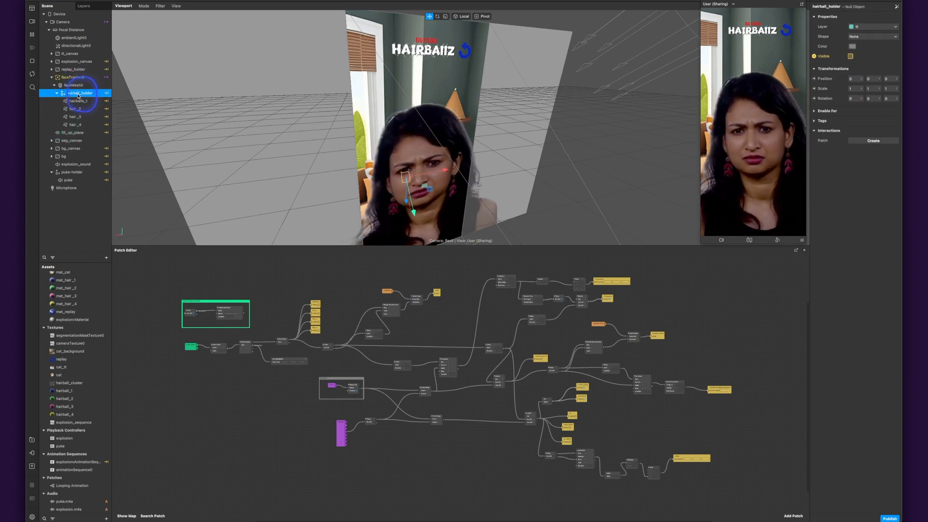
left_click(79, 102)
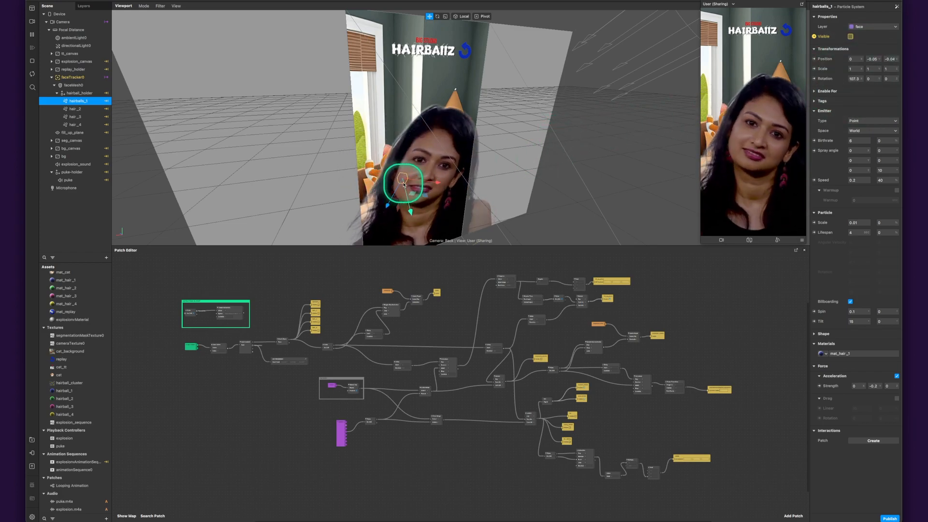
- Examine faceMesh0 from the side and front in the viewport, and compare it with the hairballs_1 emitter's placement
left_click(71, 85)
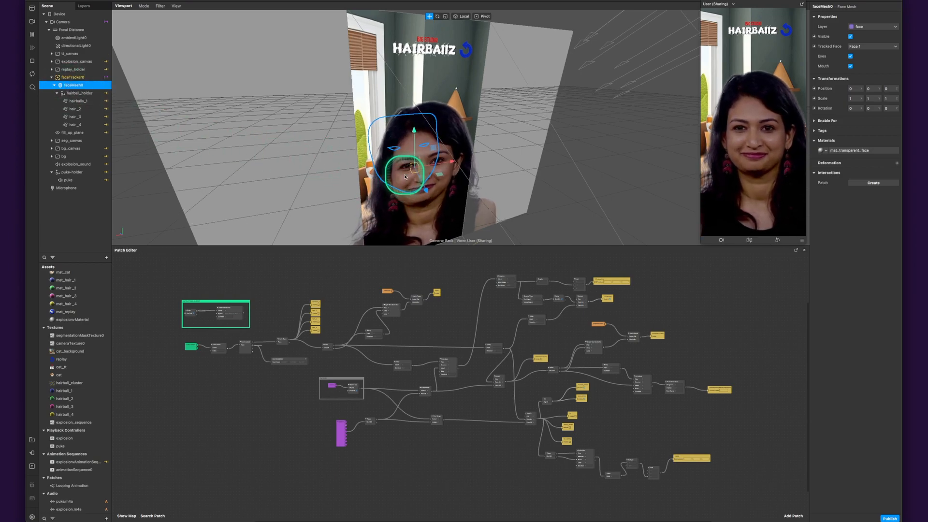
left_click_drag(420, 161, 508, 149, "alt")
left_click_drag(476, 186, 509, 170, "alt")
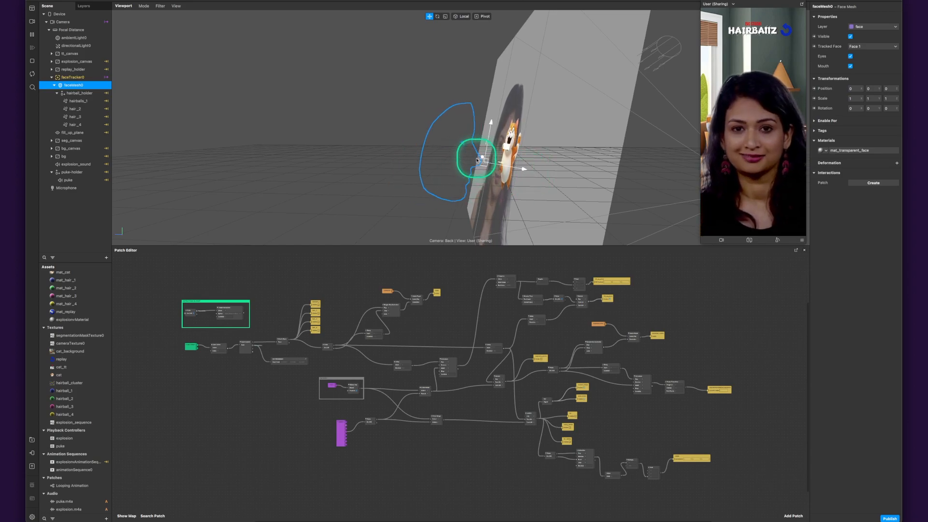
left_click_drag(674, 180, 511, 182, "alt")
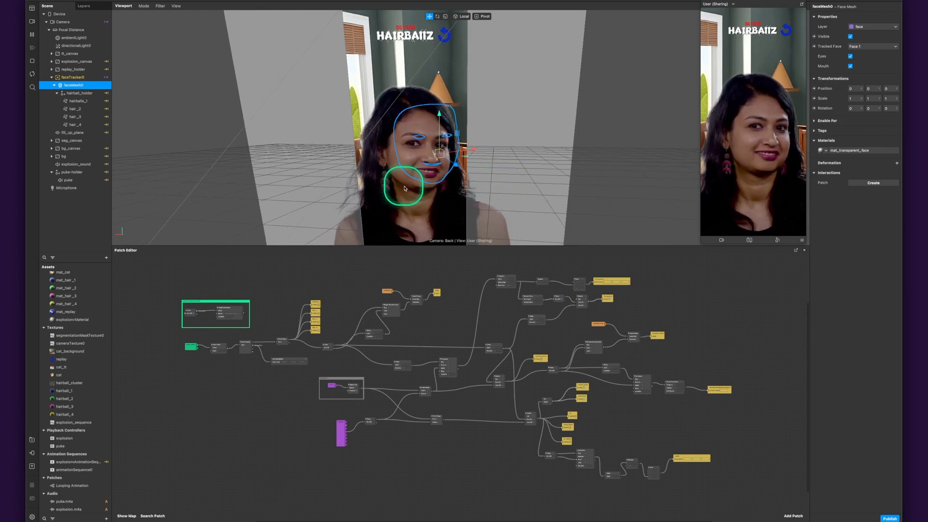
left_click(79, 101)
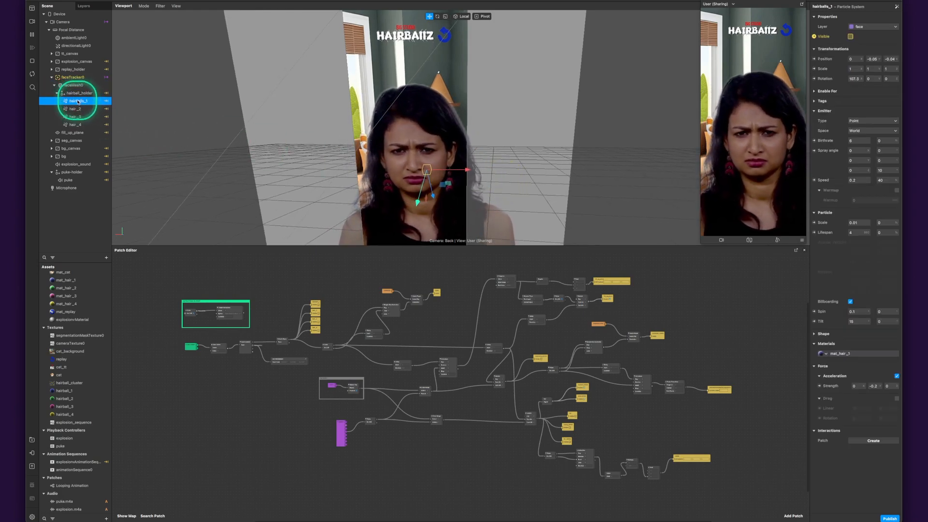
- Examine the emitter settings of hairballs_1 and the available emitter types, keeping Point
left_click(815, 112)
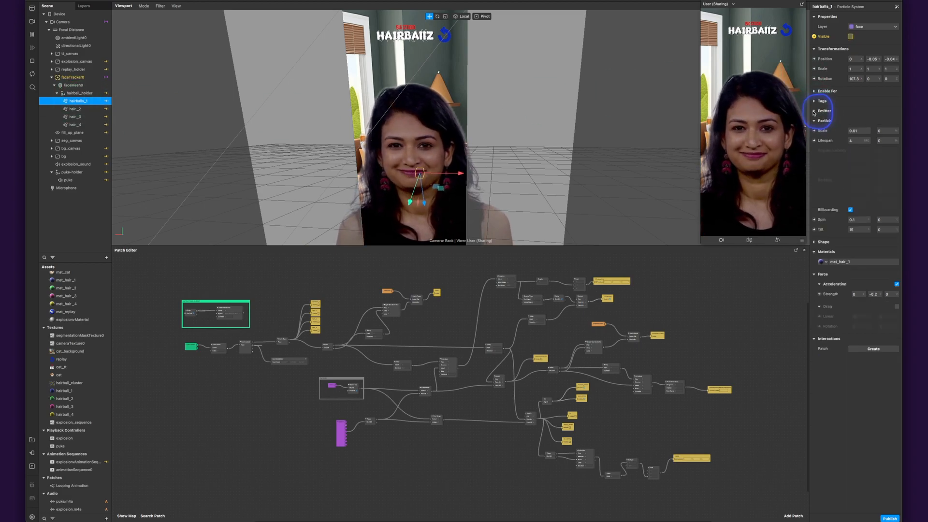
left_click(814, 112)
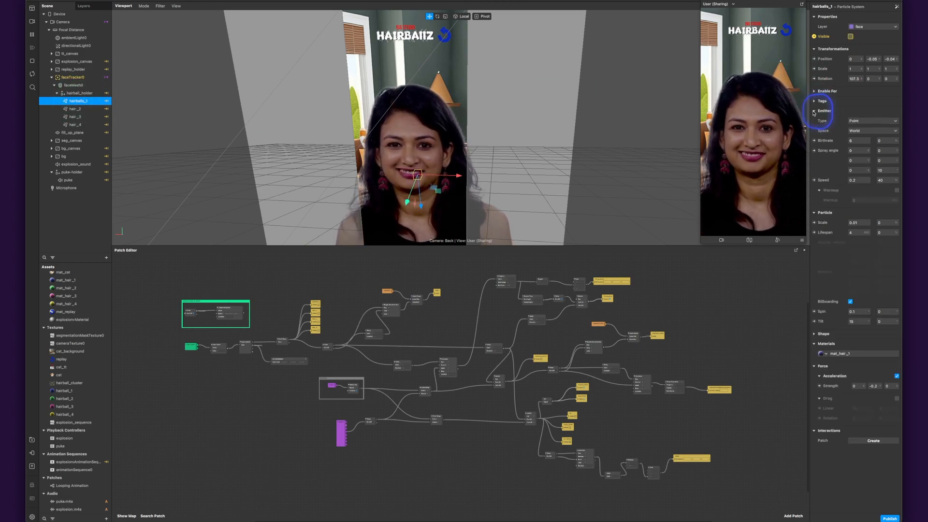
left_click(872, 125)
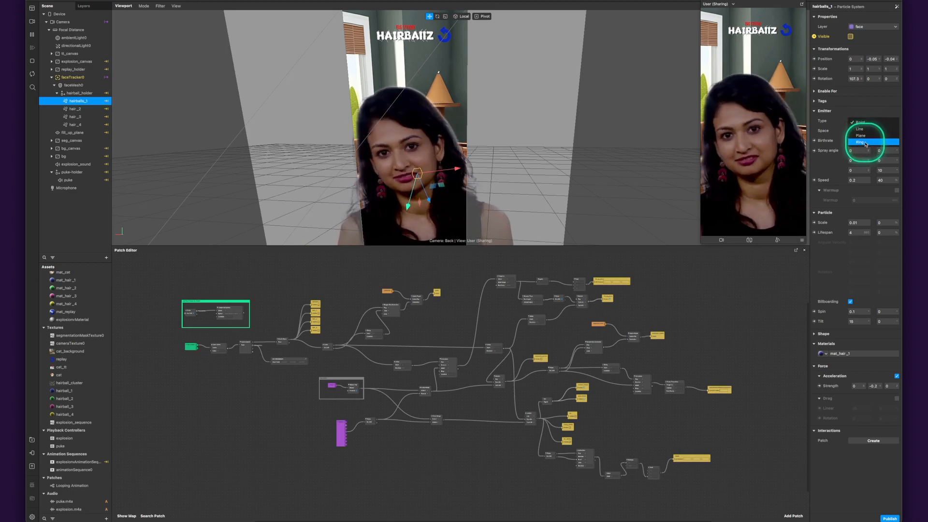
left_click(840, 124)
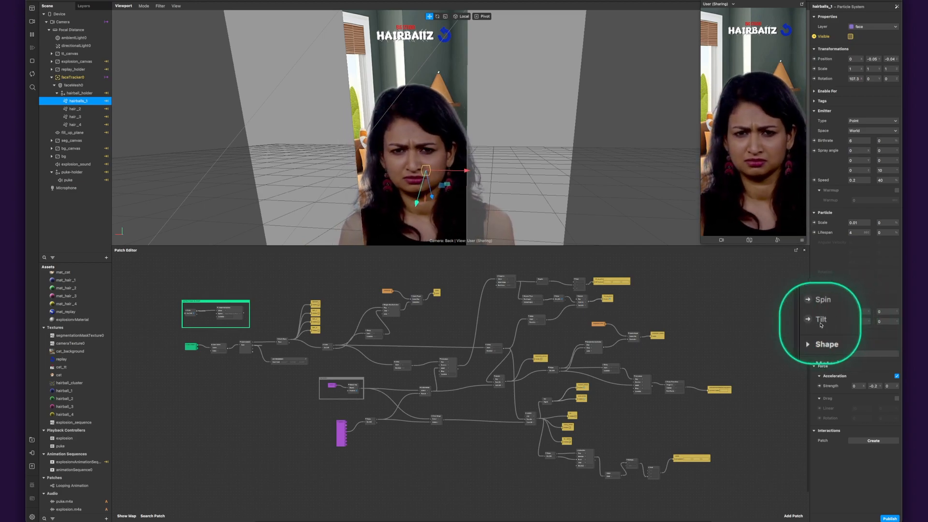
- Review the particle shape options of hairballs_1, keeping Plane, and check its Drag force with the option left off
left_click(860, 334)
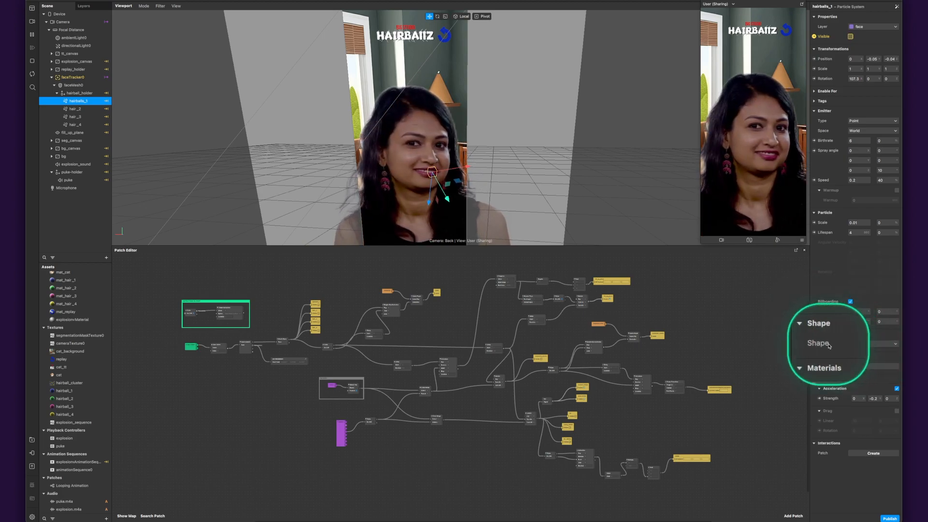
left_click(878, 345)
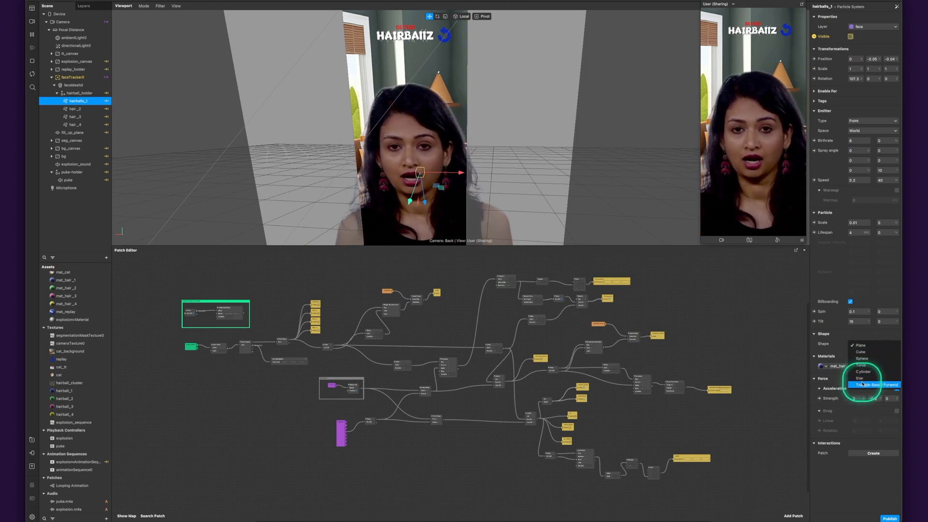
left_click(841, 347)
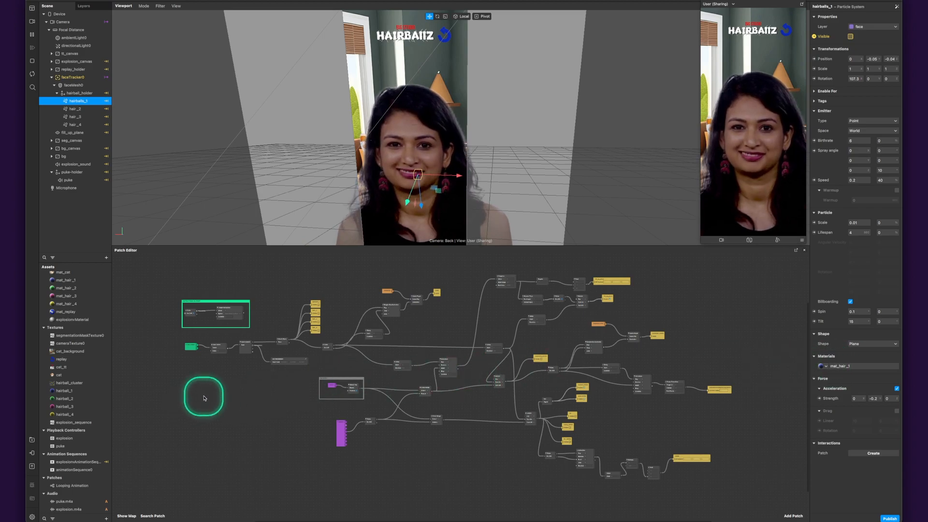
scroll(71, 343, "up", 1)
scroll(71, 342, "up", 4)
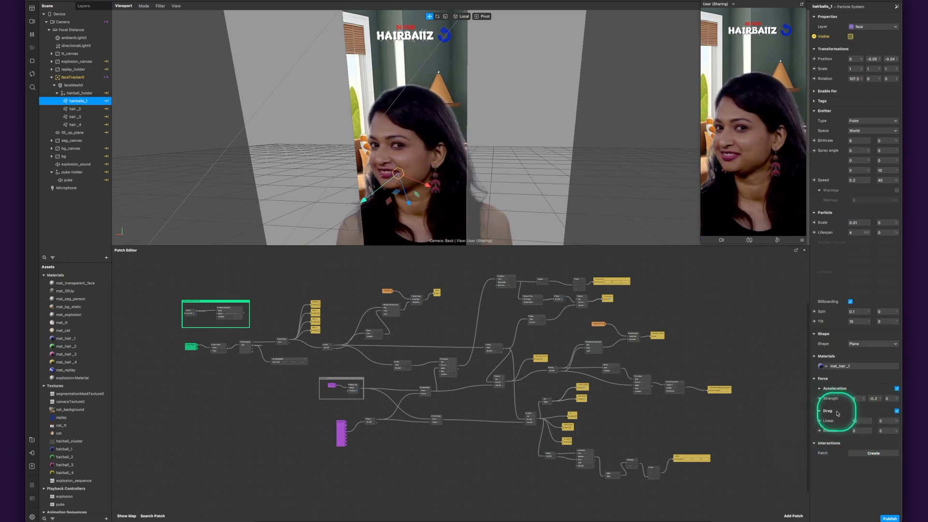
left_click(898, 411)
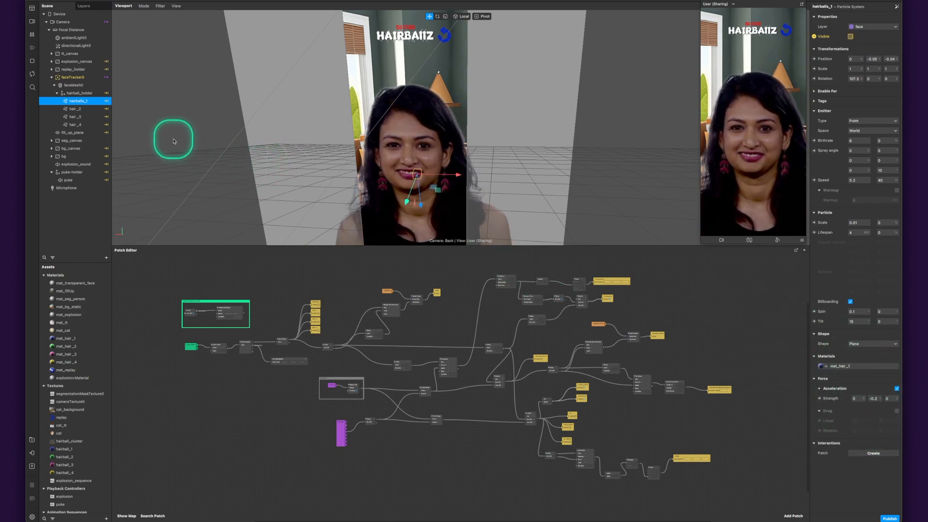
- Inspect the properties of fill_up_plane with the faceTracker0 group collapsed, and view the plane within the whole scene
left_click(72, 132)
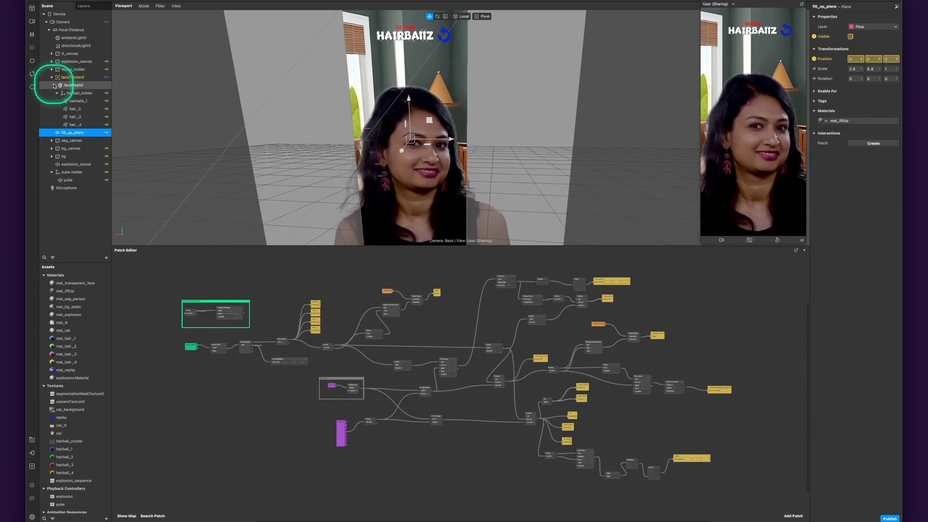
left_click(54, 85)
left_click(52, 77)
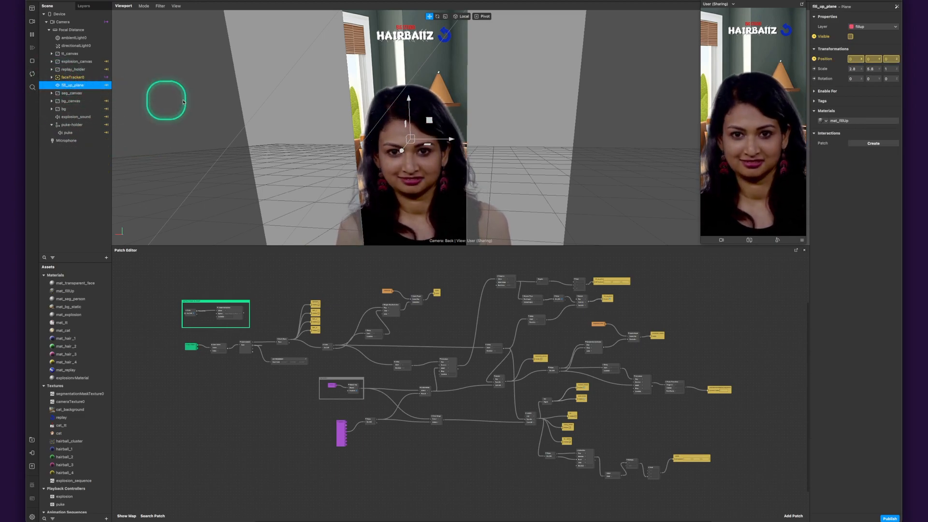
scroll(266, 121, "down", 5)
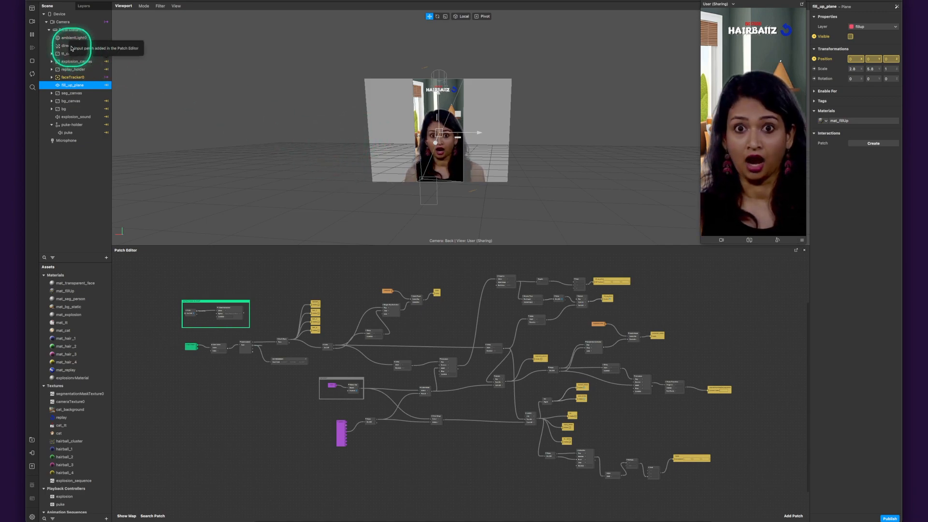
left_click(33, 73)
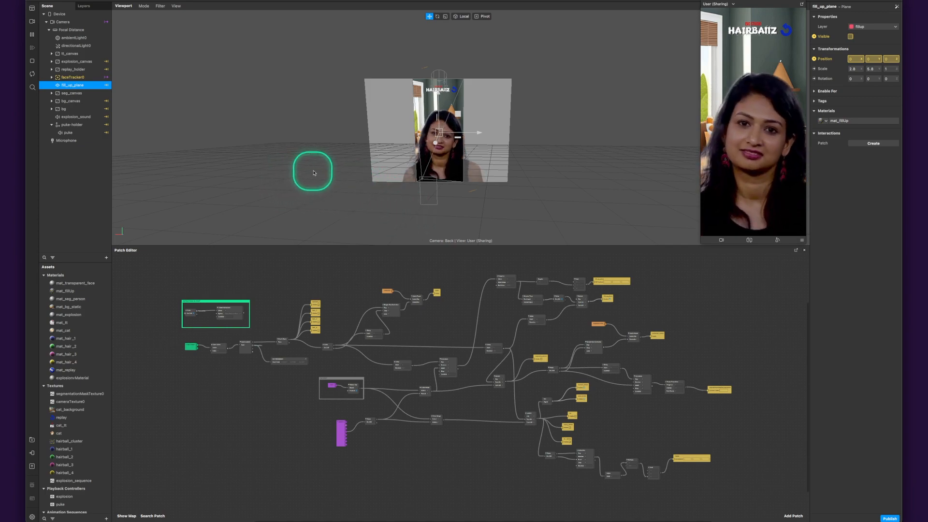
- Inspect the properties of seg_canvas and its nested seg_rec rectangle
left_click(70, 93)
left_click(52, 93)
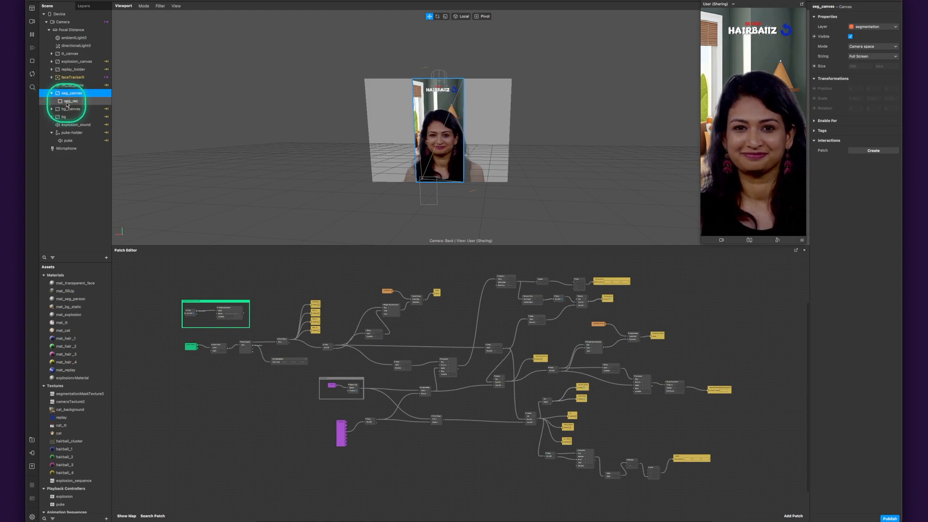
left_click(69, 97)
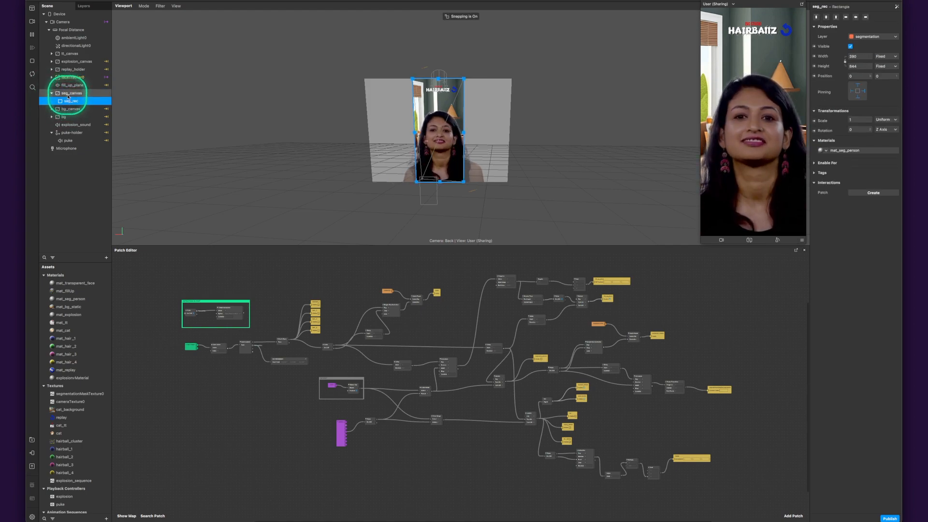
left_click(63, 93)
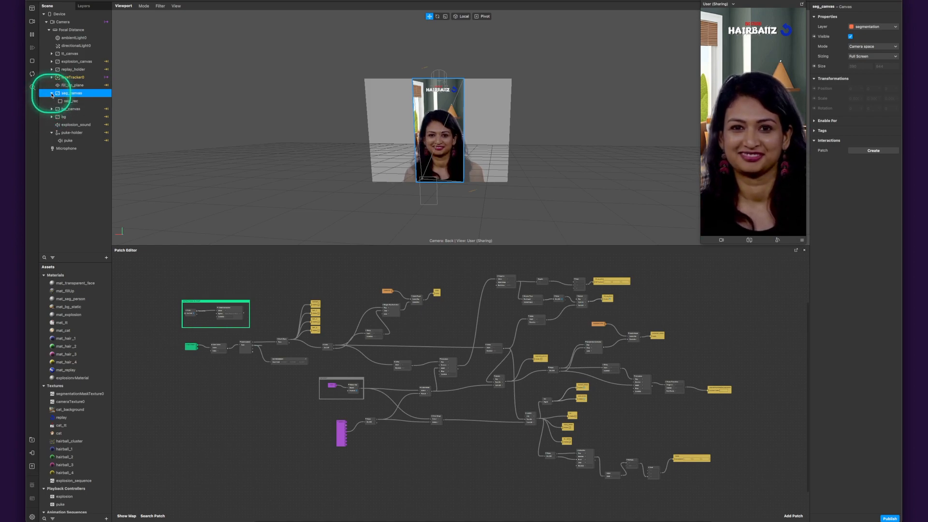
left_click(51, 94)
- Inspect the cat plane inside bg_canvas and the full_bg rectangle inside the bg canvas
left_click(52, 100)
left_click(70, 110)
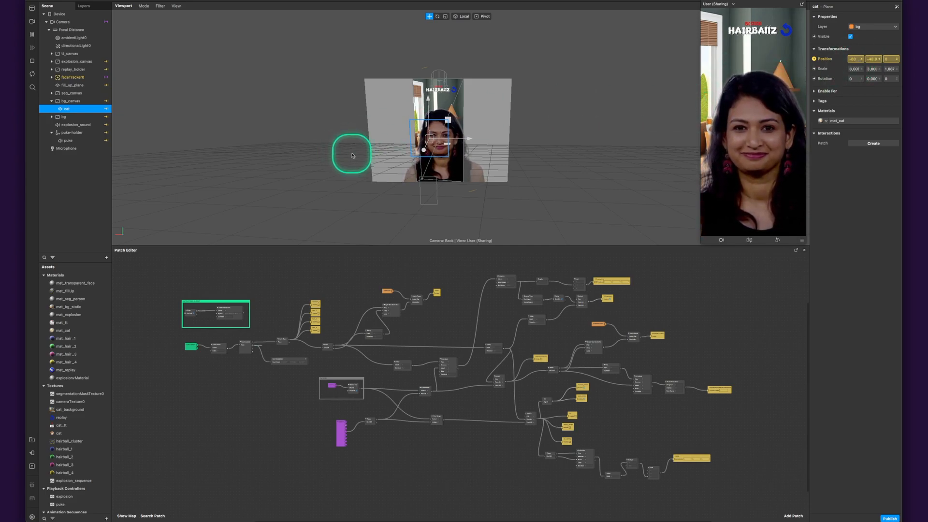
left_click(51, 102)
left_click(52, 109)
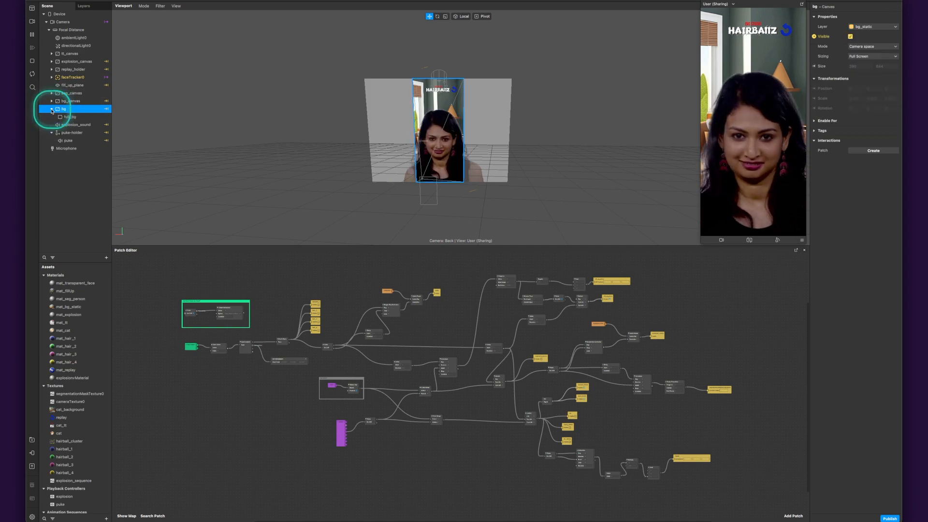
left_click(69, 118)
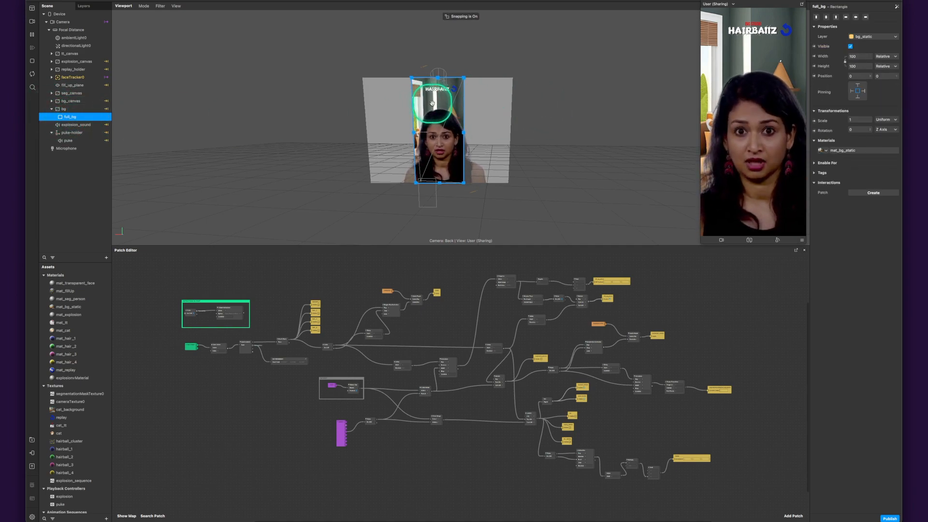
scroll(432, 103, "up", 3)
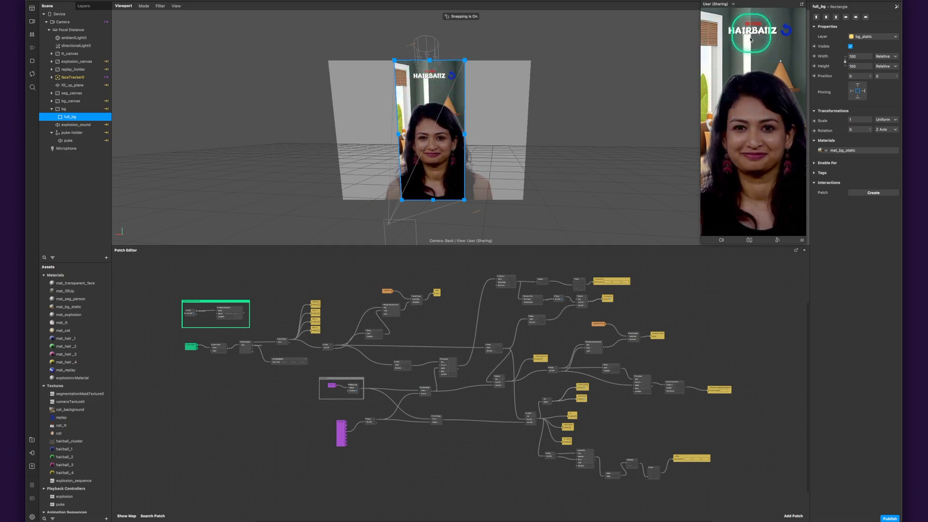
left_click(51, 109)
- Inspect the explosion_sound speaker, the puke-holder null object and its nested puke speaker
left_click(66, 117)
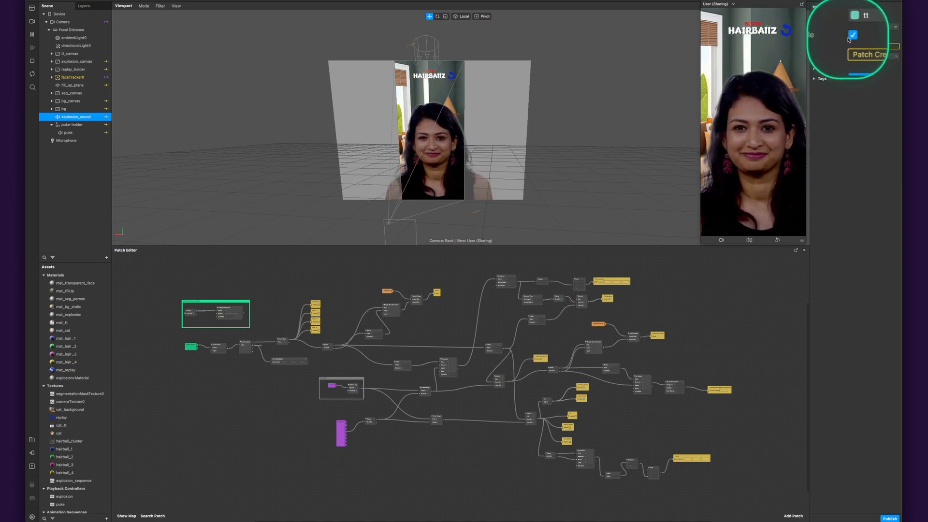
left_click(65, 125)
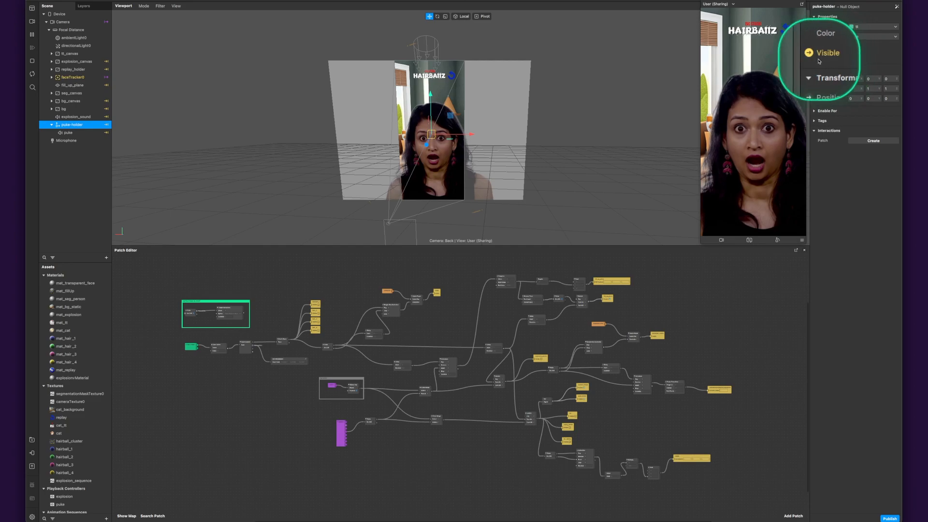
left_click(76, 134)
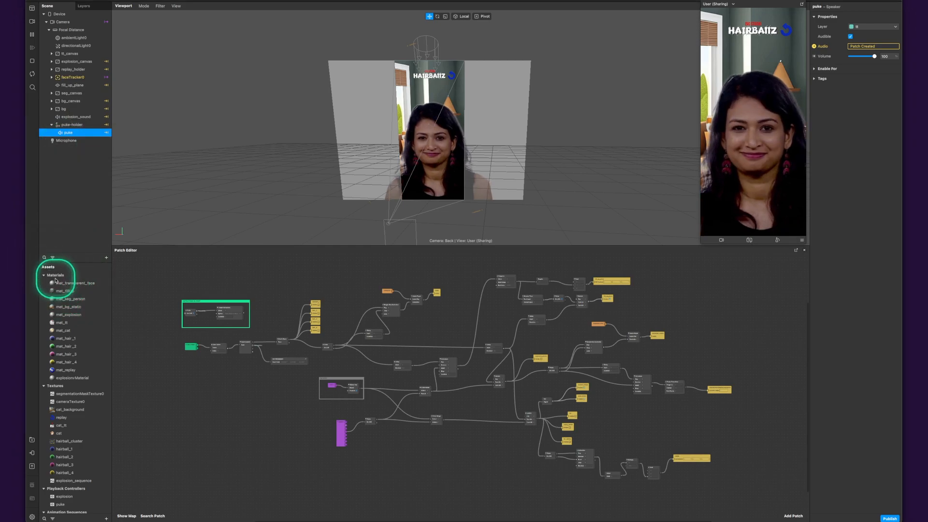
- Examine the mat_transparent_face material and check how it is assigned to faceMesh0
left_click(90, 283)
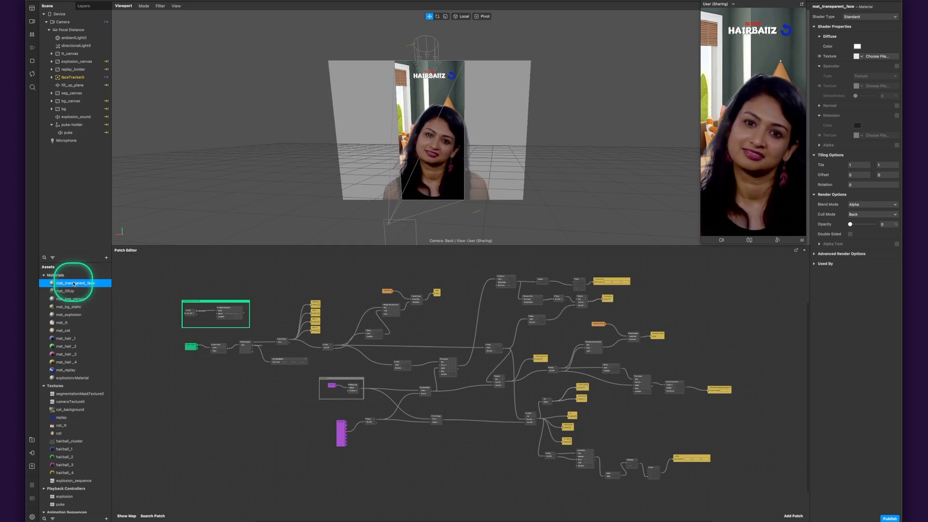
left_click(52, 77)
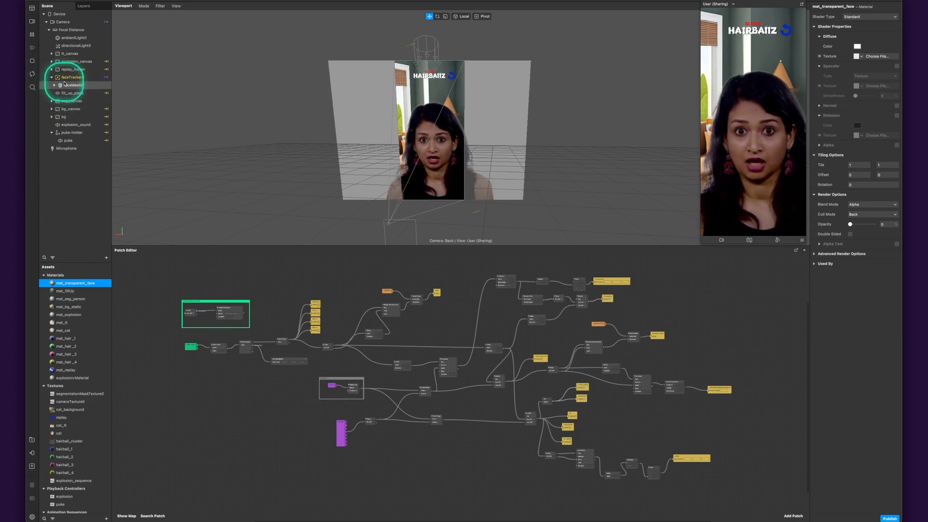
left_click(67, 85)
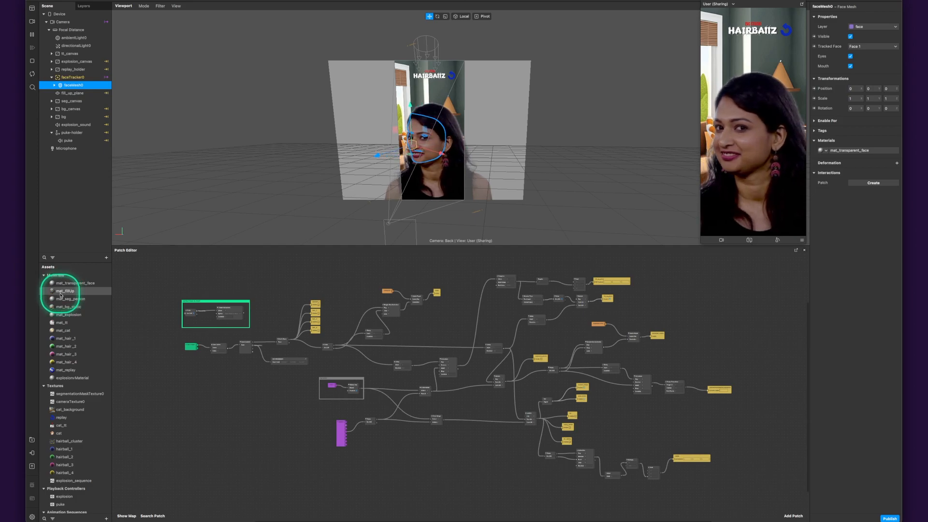
left_click(71, 284)
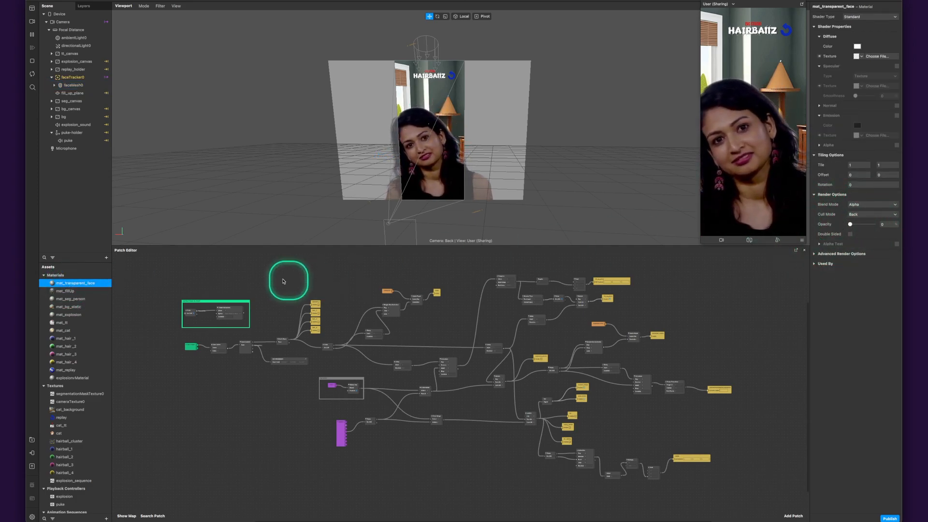
- Compare the shader and texture settings of mat_fillUp, mat_seg_person, mat_bg_static and the two explosion materials
left_click(60, 292)
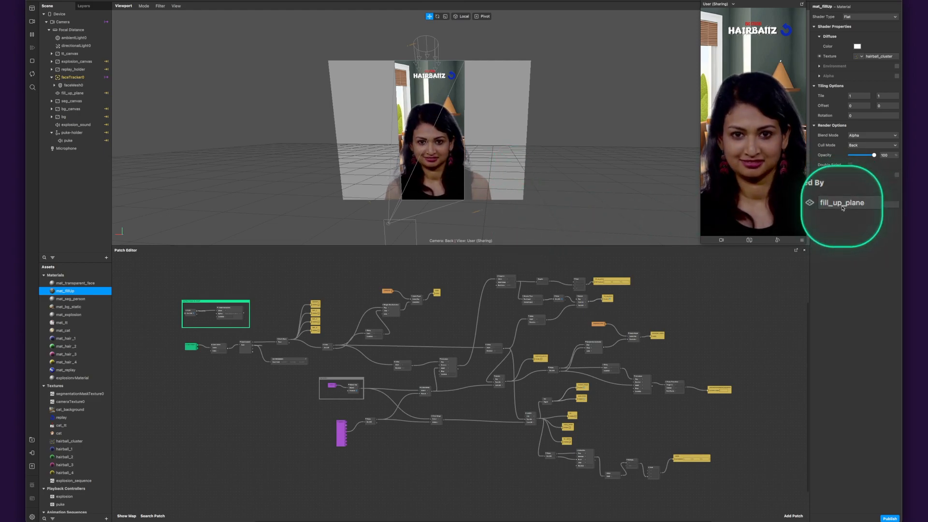
left_click(69, 300)
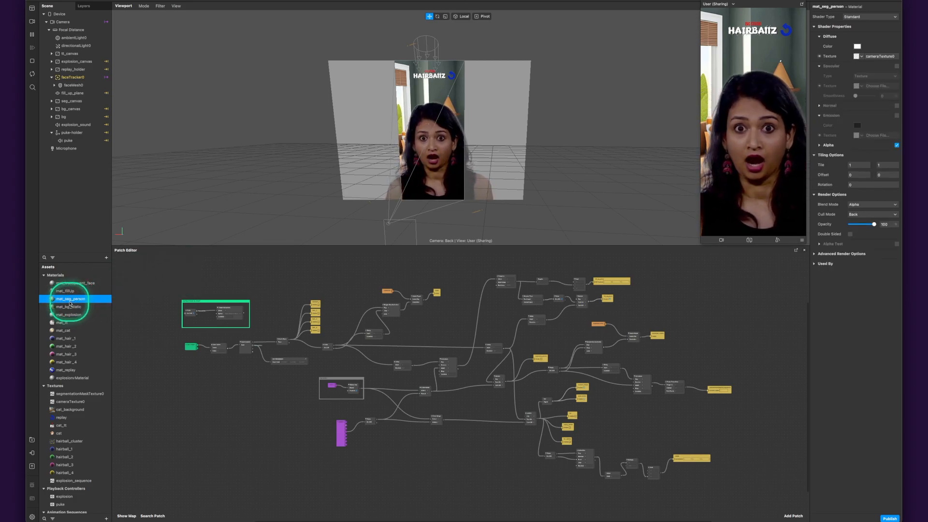
left_click(67, 308)
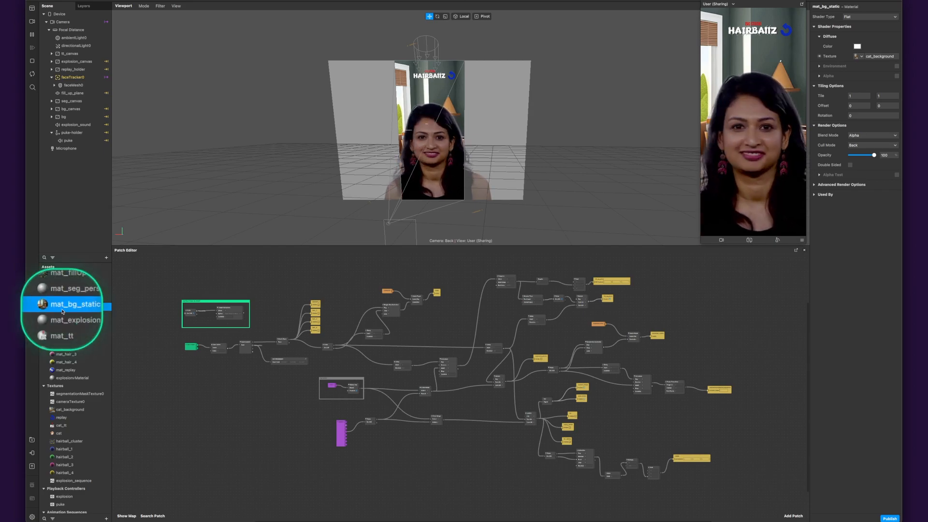
left_click(62, 316)
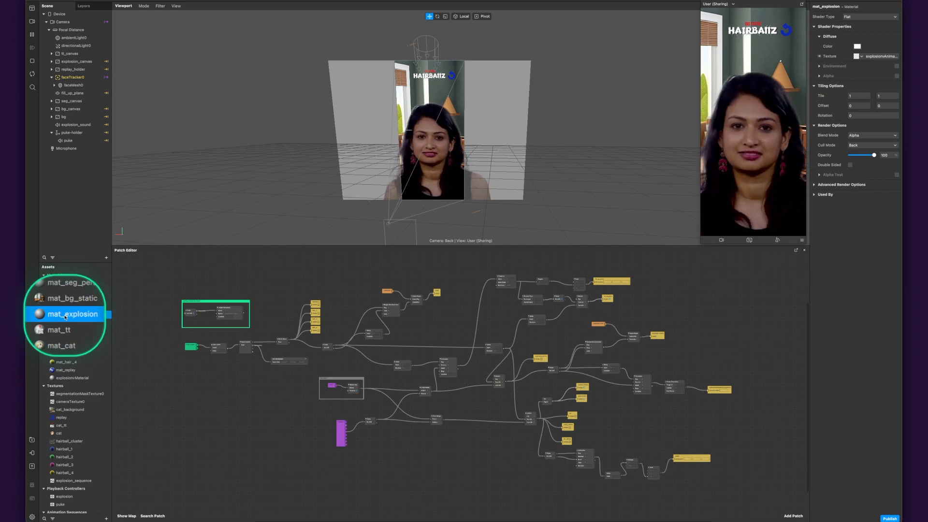
left_click(68, 379)
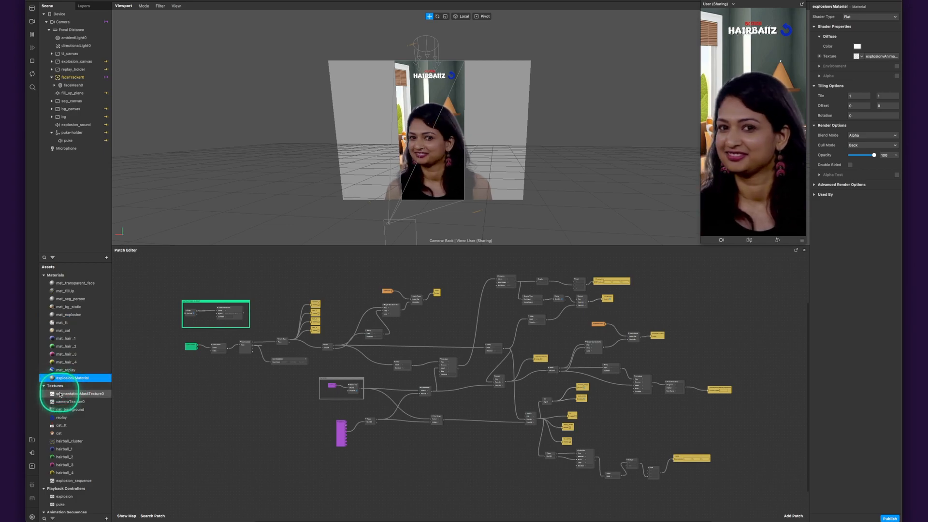
- Inspect the camera, segmentation mask, cat_background, replay, cat_tt and explosion_sequence textures, plus the explosion and puke playback controllers
left_click(62, 394)
left_click(65, 402)
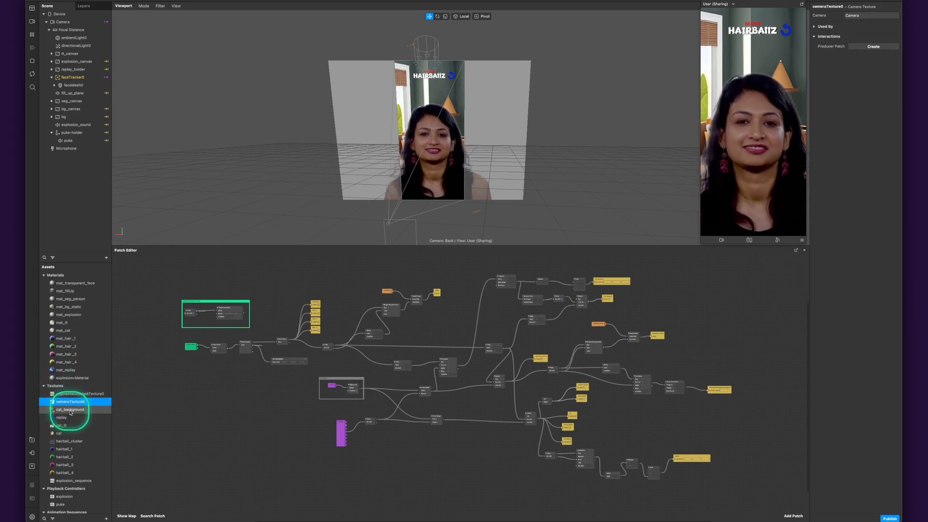
left_click(68, 410)
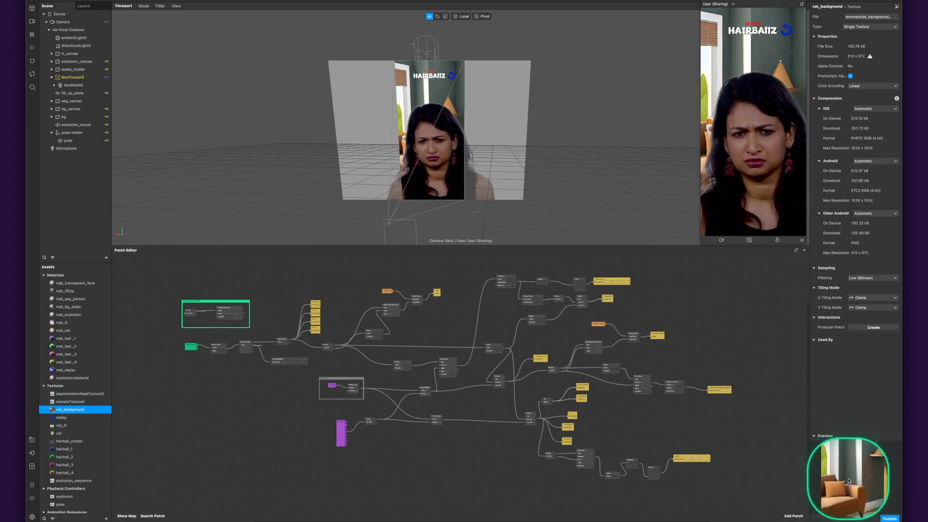
left_click(63, 419)
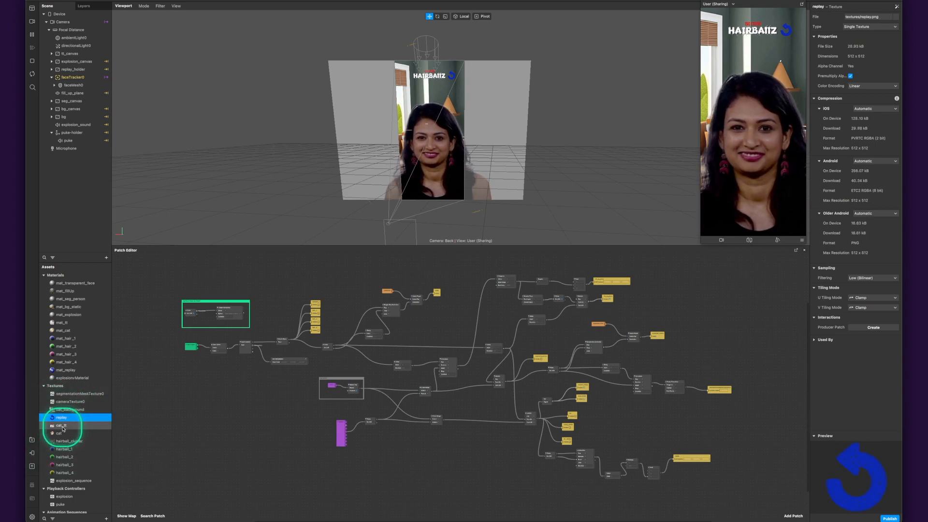
left_click(62, 426)
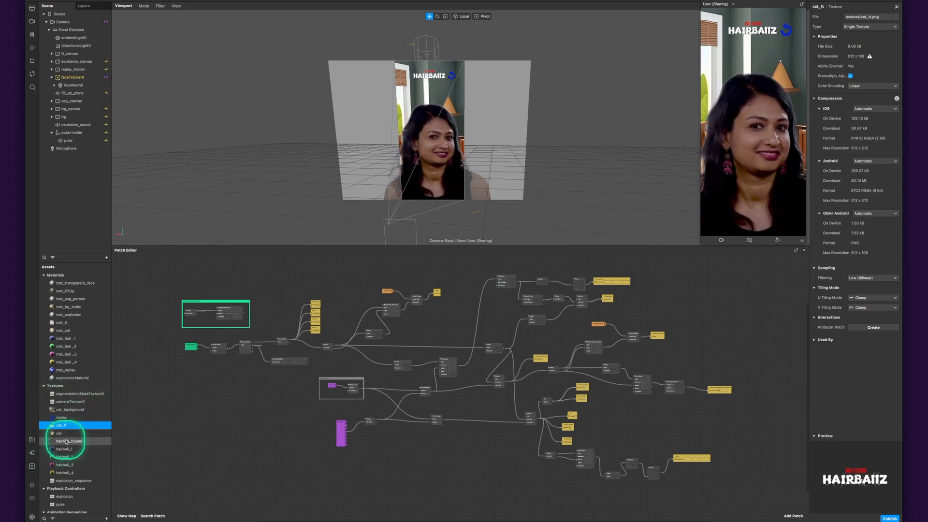
left_click(66, 482)
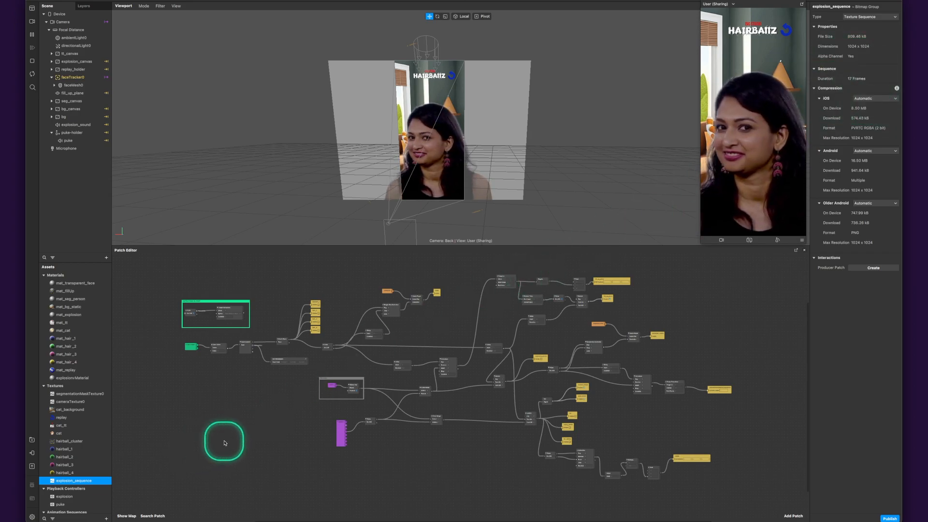
left_click(62, 497)
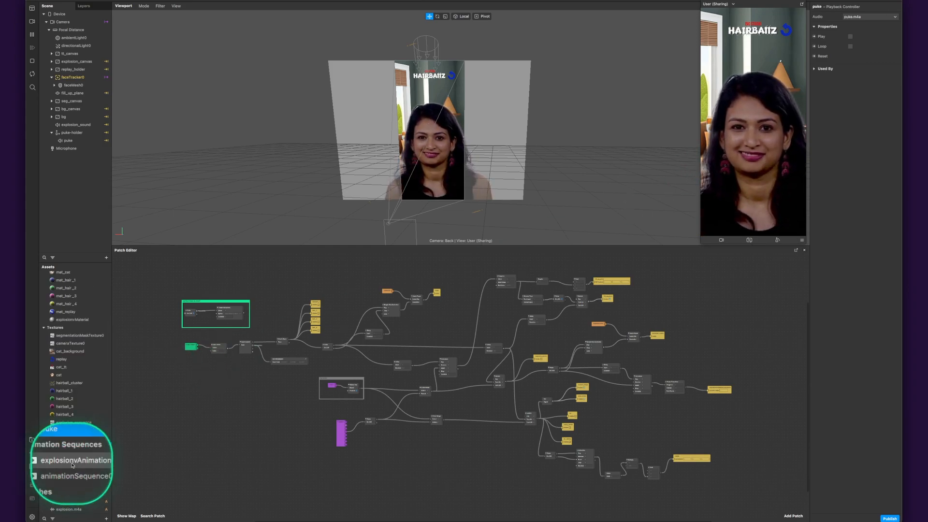
- Check where the two animation sequences are used and delete the unused animationSequence0
left_click(73, 462)
left_click(73, 469)
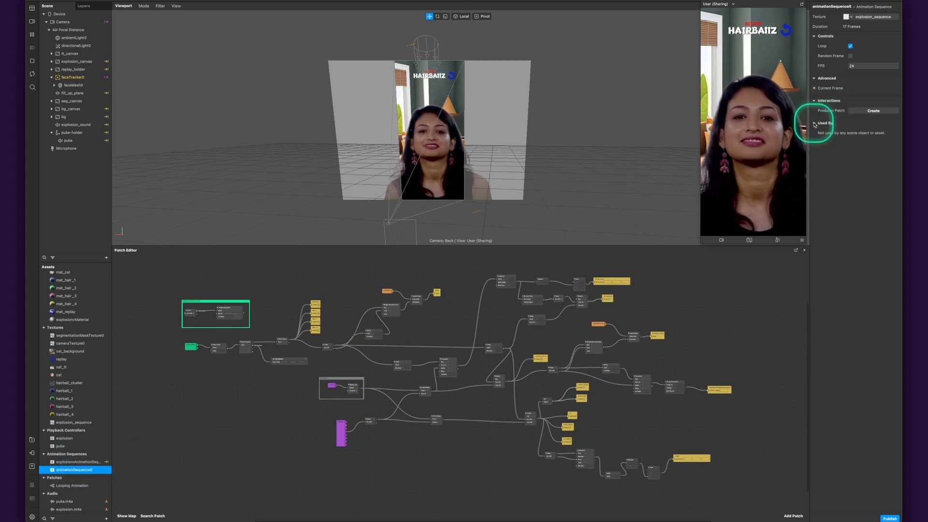
key("Delete")
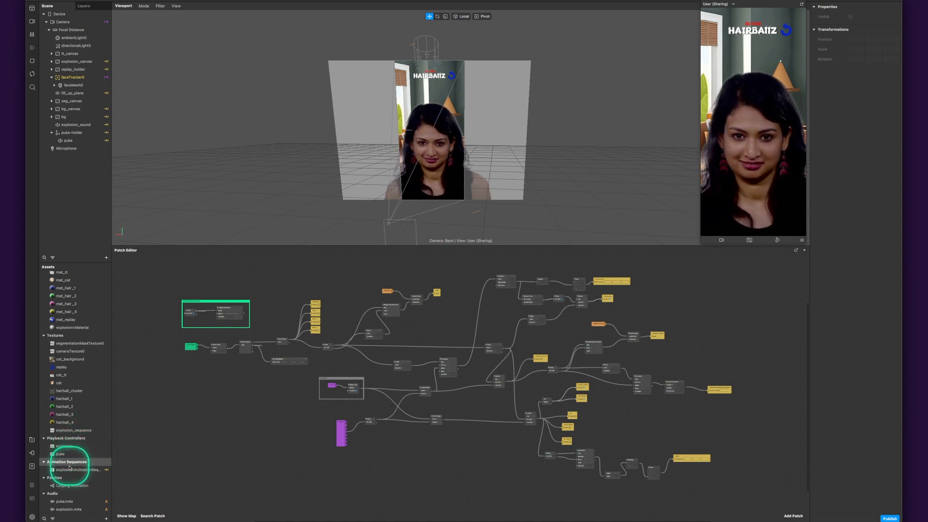
- Examine the Looping Animation patch asset, the puke and explosion audio files and the explosion playback controller
left_click(54, 485)
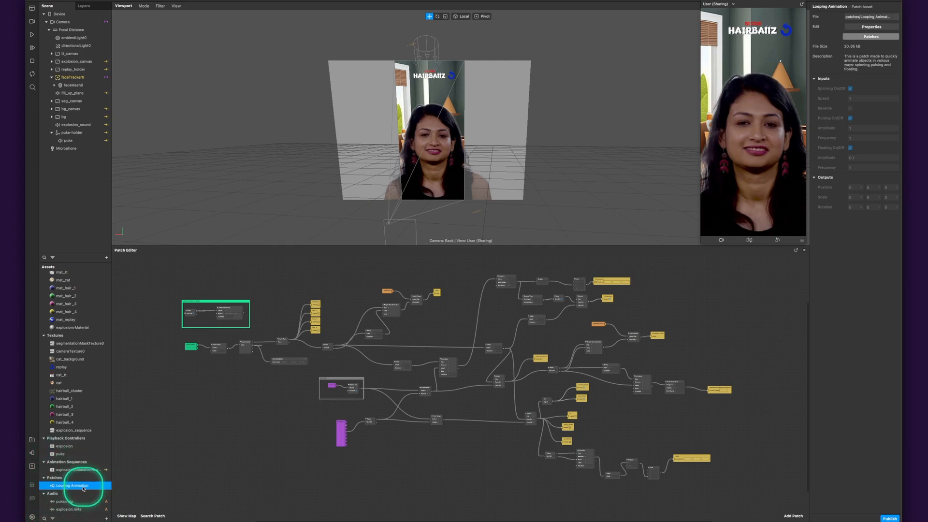
left_click(107, 518)
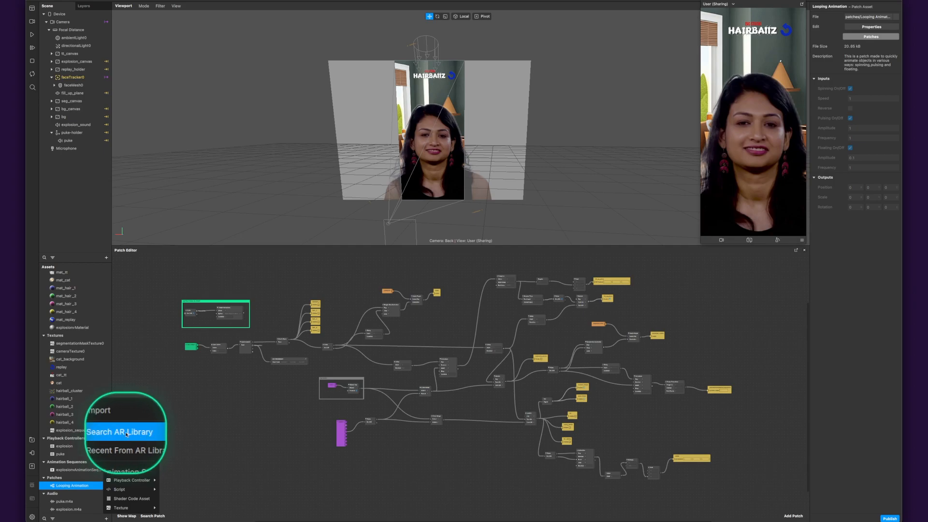
left_click(85, 488)
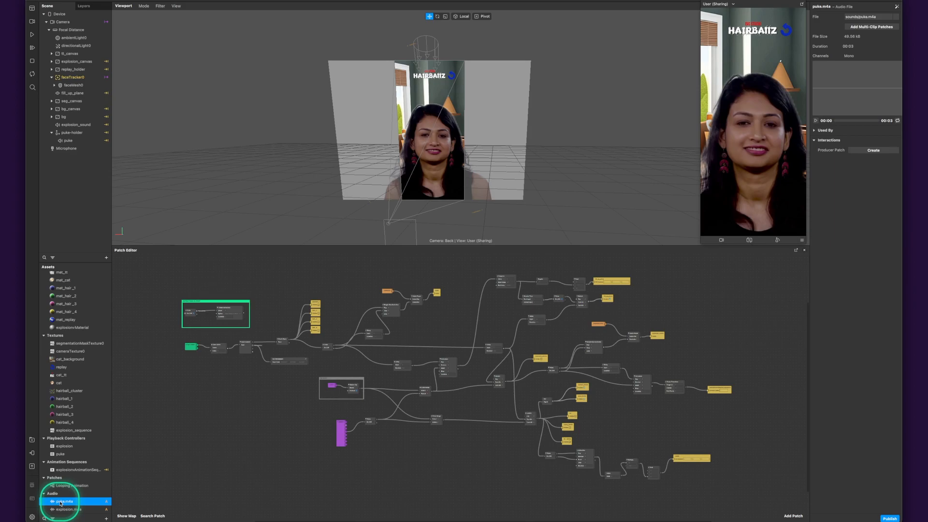
left_click(61, 503)
left_click(61, 510)
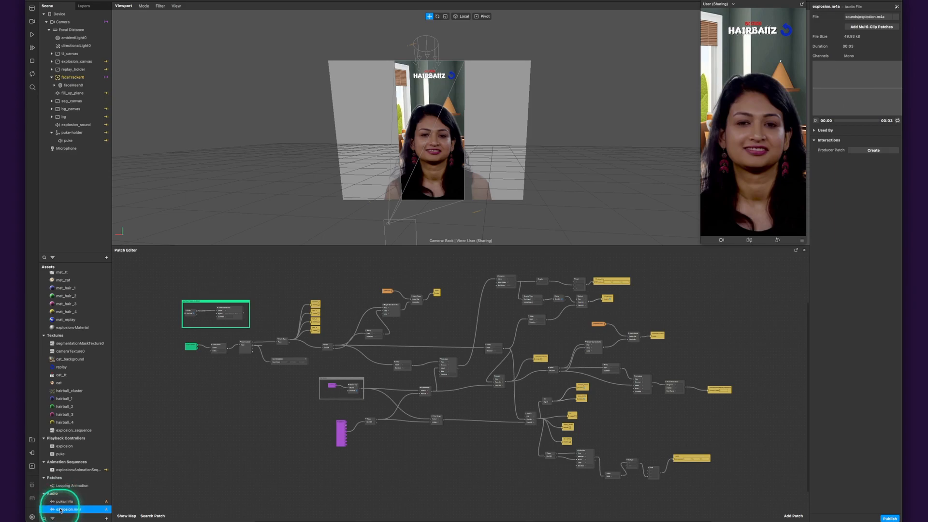
left_click(63, 446)
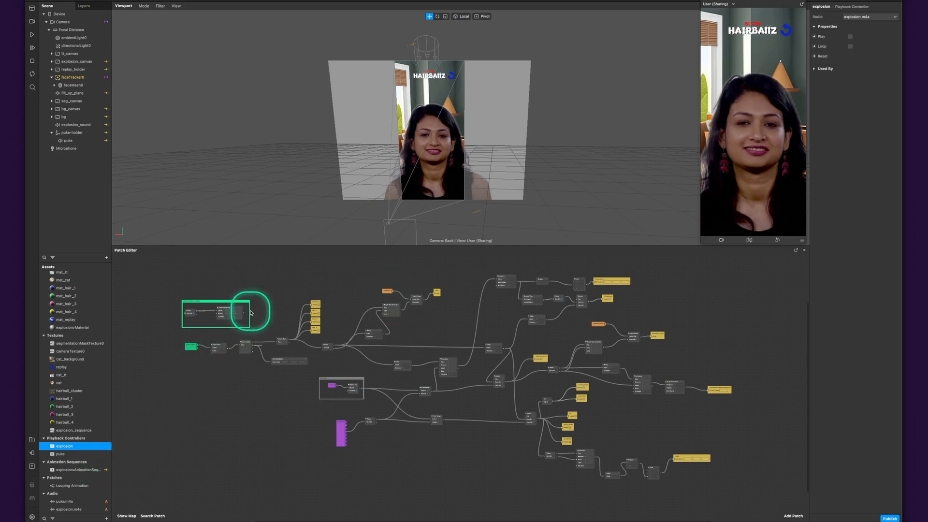
- Examine the Pulse patch and its On / Off input in the INSTRUCTIONS ON START group of the patch graph
scroll(204, 298, "up", 5)
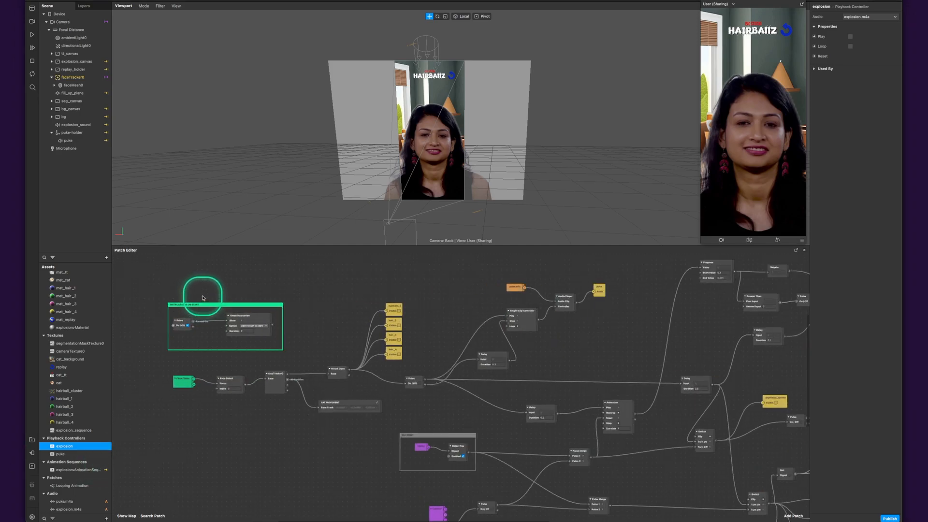
scroll(216, 286, "up", 2)
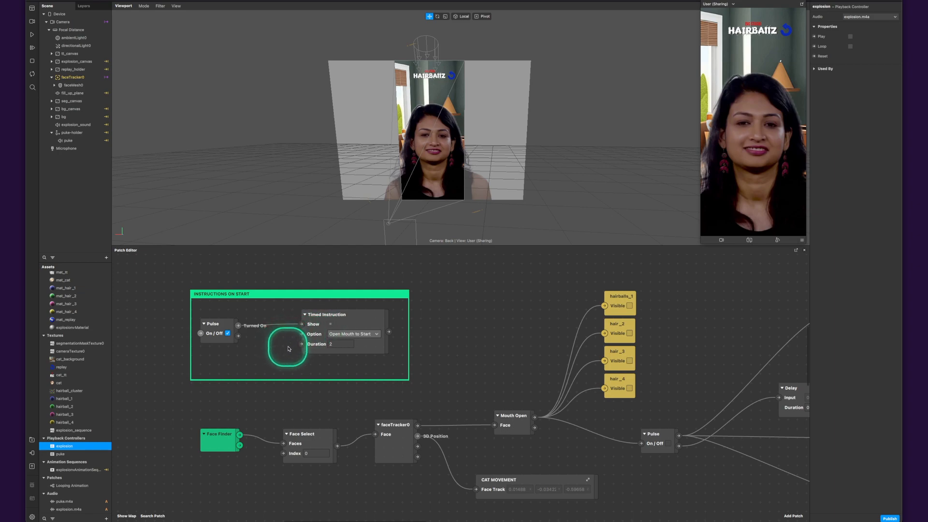
left_click(225, 325)
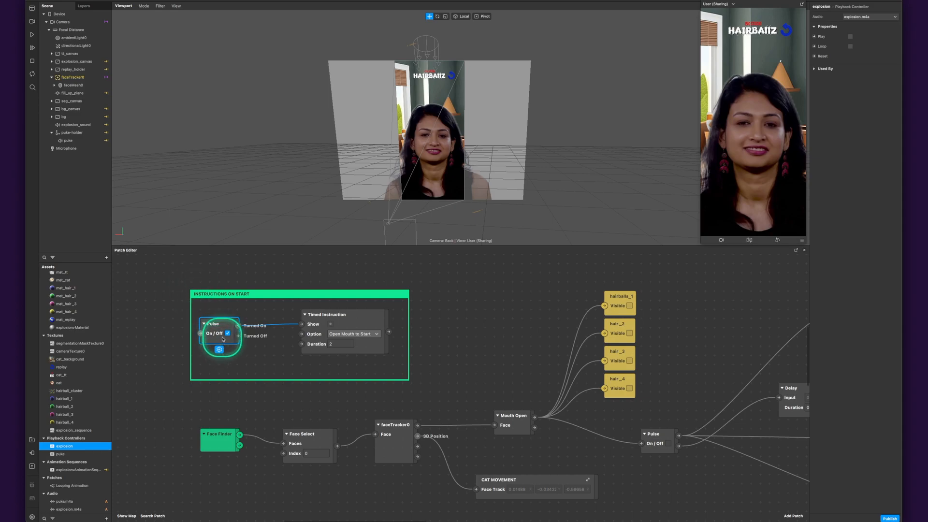
left_click(201, 335)
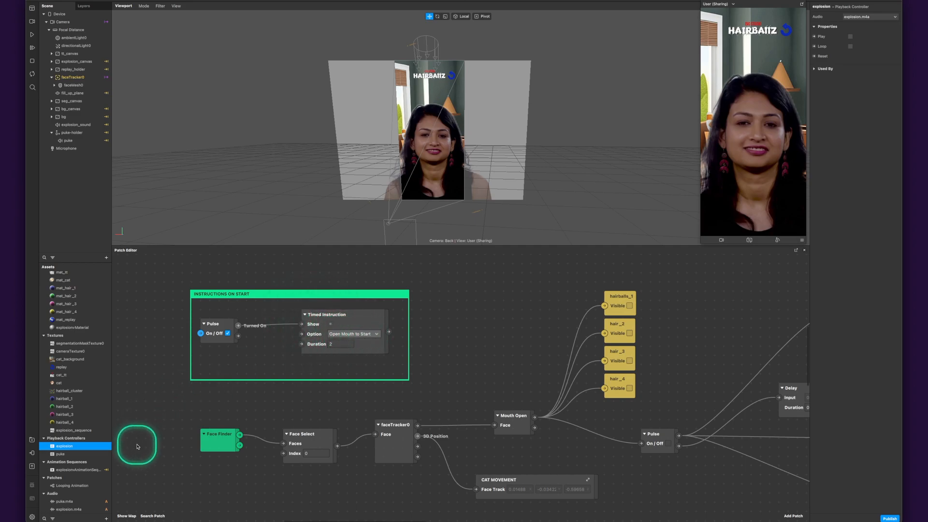
- Review the project's capabilities down to the custom instructions containing Open Mouth to Start, and close the properties
left_click(32, 517)
left_click(62, 498)
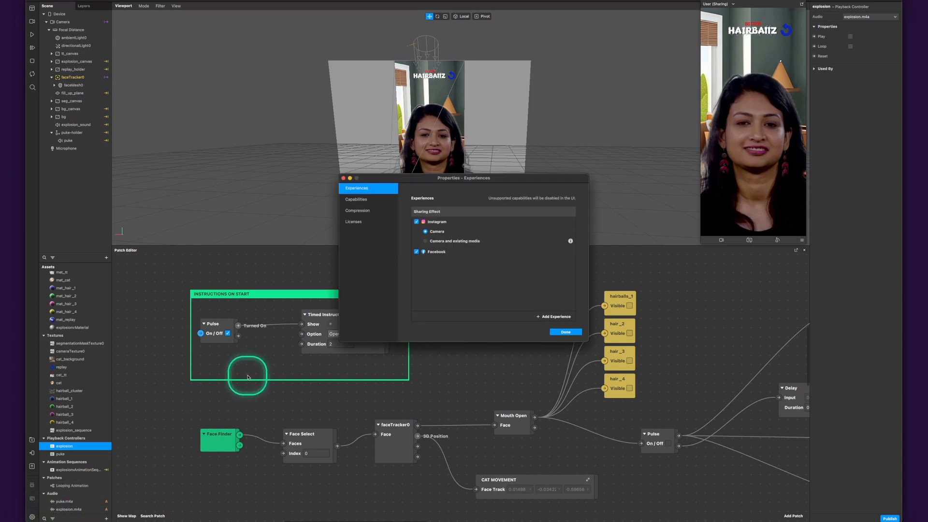
left_click(358, 199)
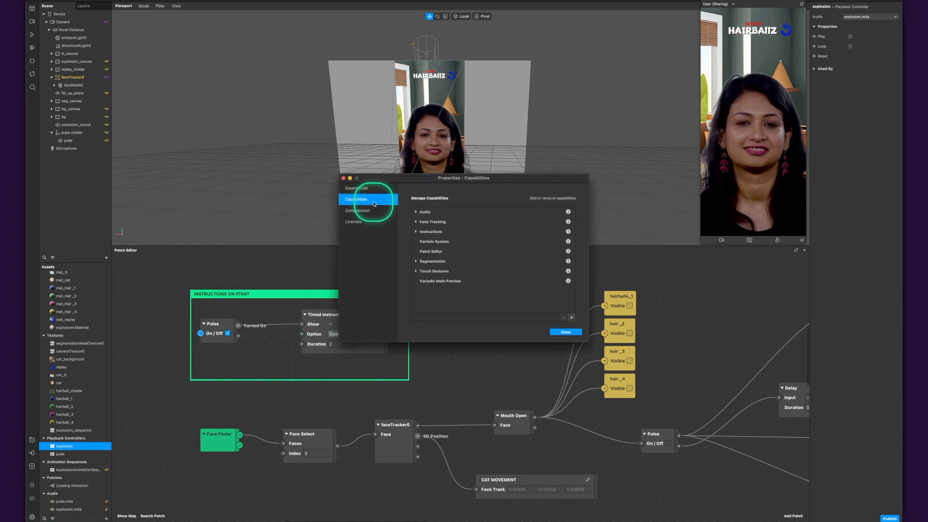
left_click(421, 232)
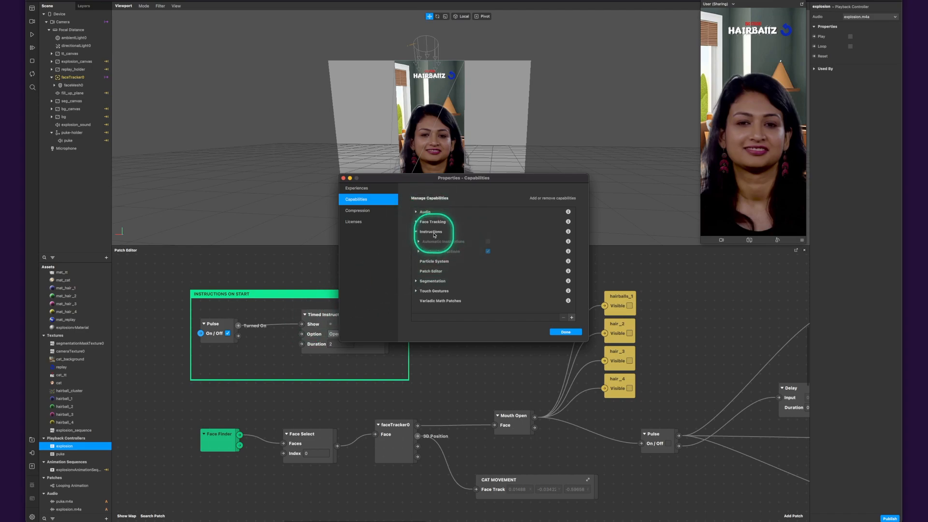
left_click(419, 251)
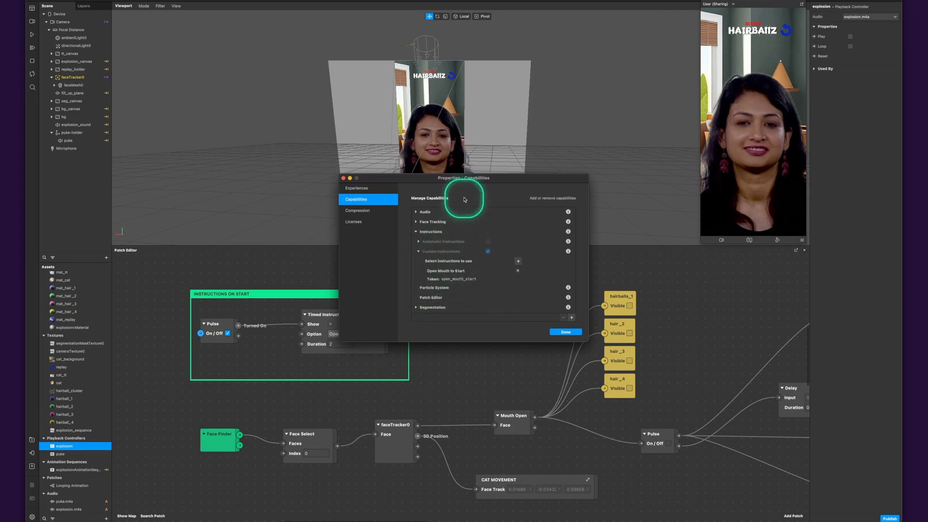
left_click_drag(476, 179, 524, 174)
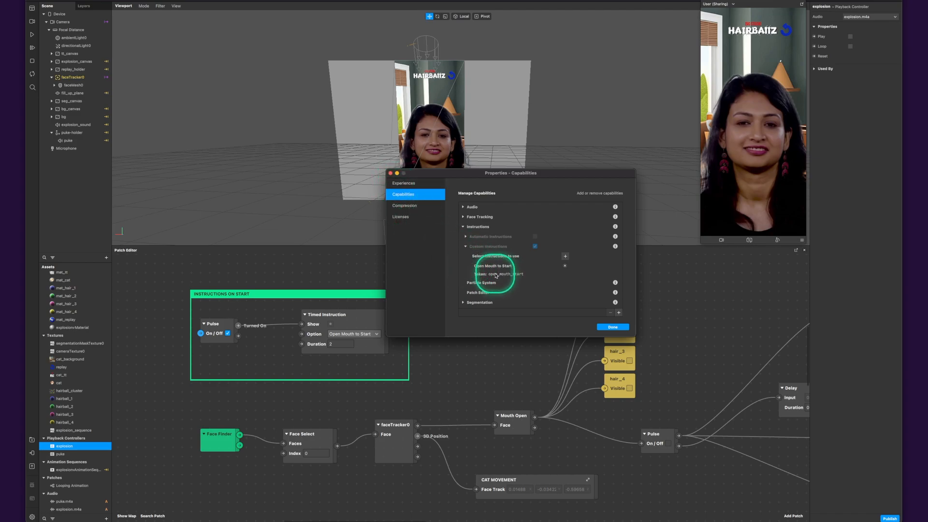
left_click(611, 327)
- Inspect the Timed Instruction patch and its Duration value without changing it
left_click_drag(228, 311, 329, 349)
left_click(332, 345)
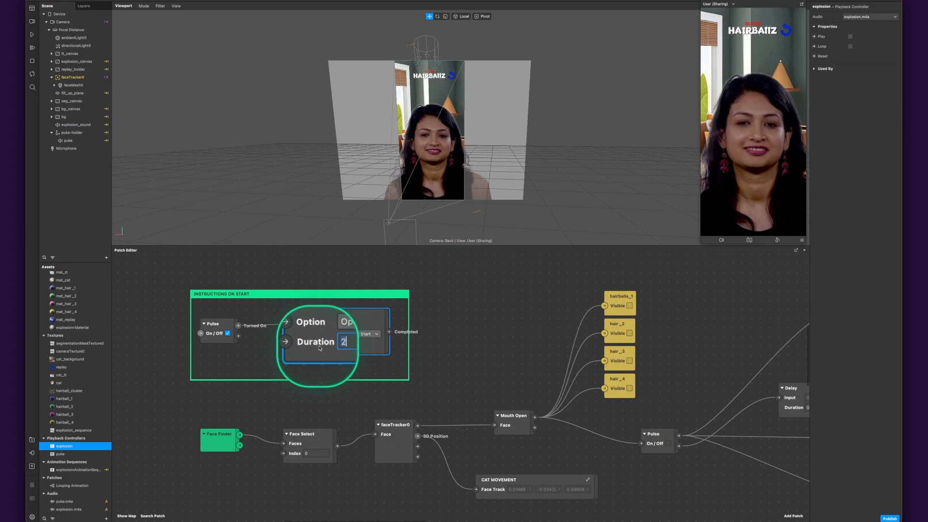
left_click(249, 358)
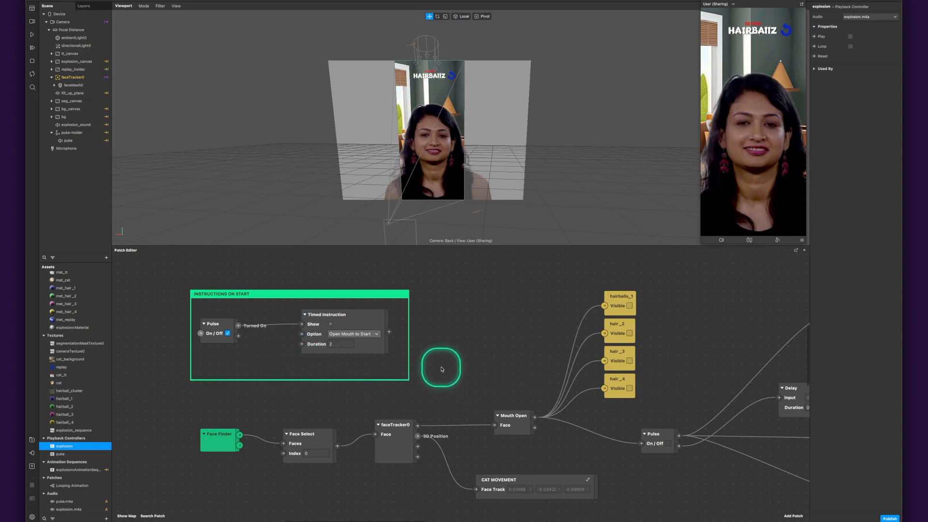
- Examine the Face Finder and Face Select patches, including the Index value, and briefly view the list of available patches
left_click_drag(434, 353, 421, 321)
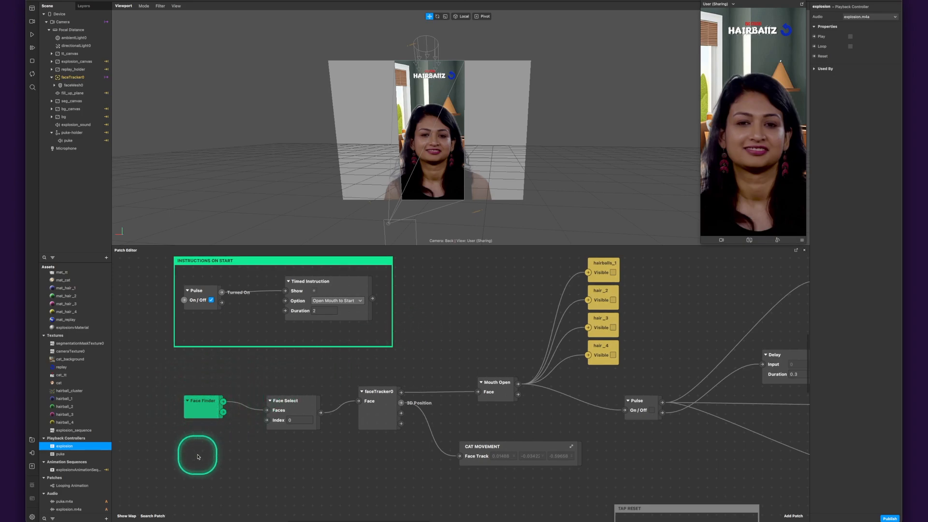
right_click(197, 457)
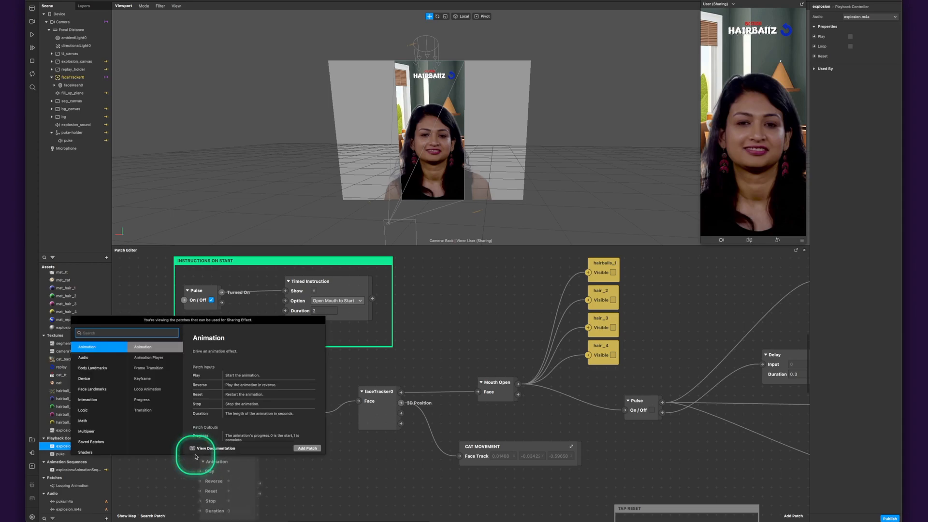
key("Escape")
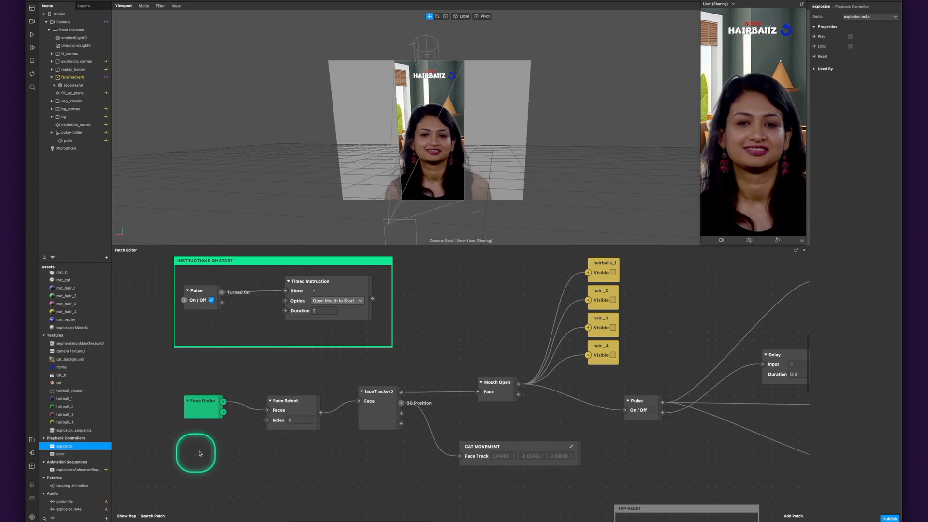
left_click(292, 420)
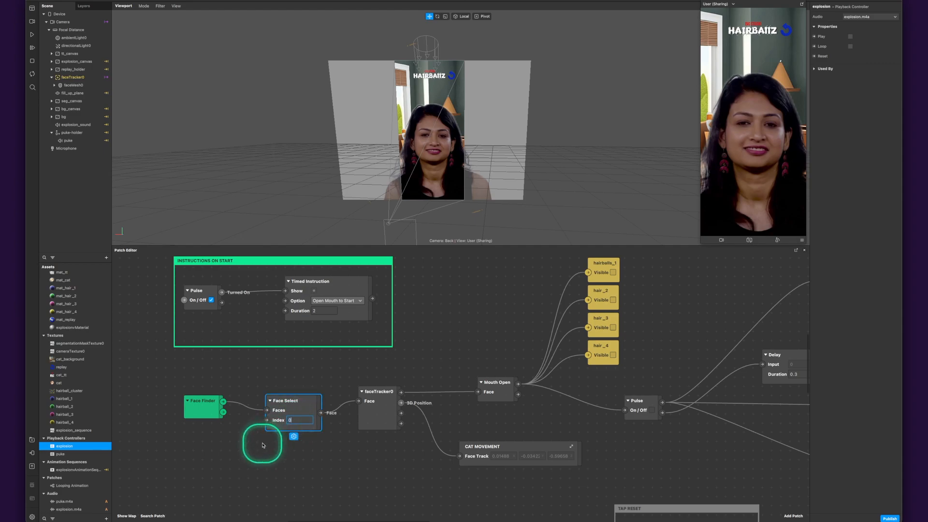
left_click(289, 380)
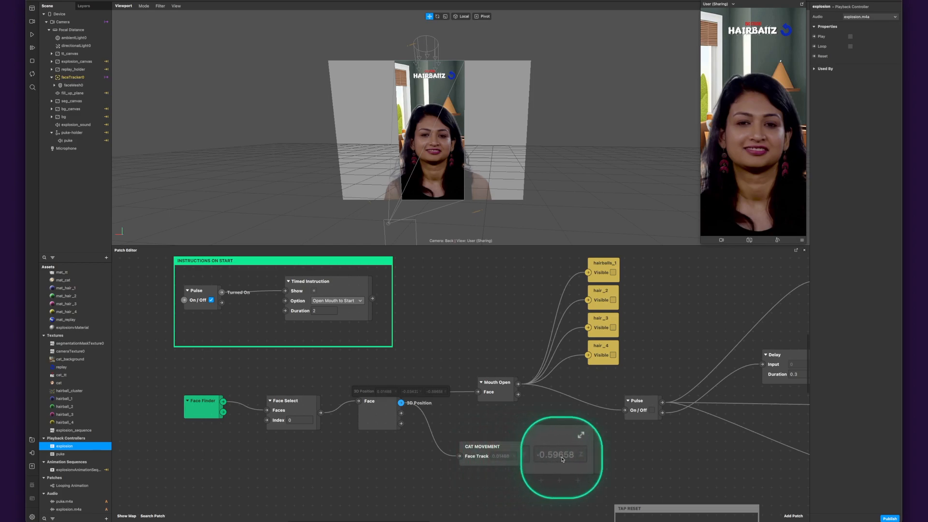
- Inspect faceMesh0 under the face tracker from an angled side view of the scene
left_click(67, 84)
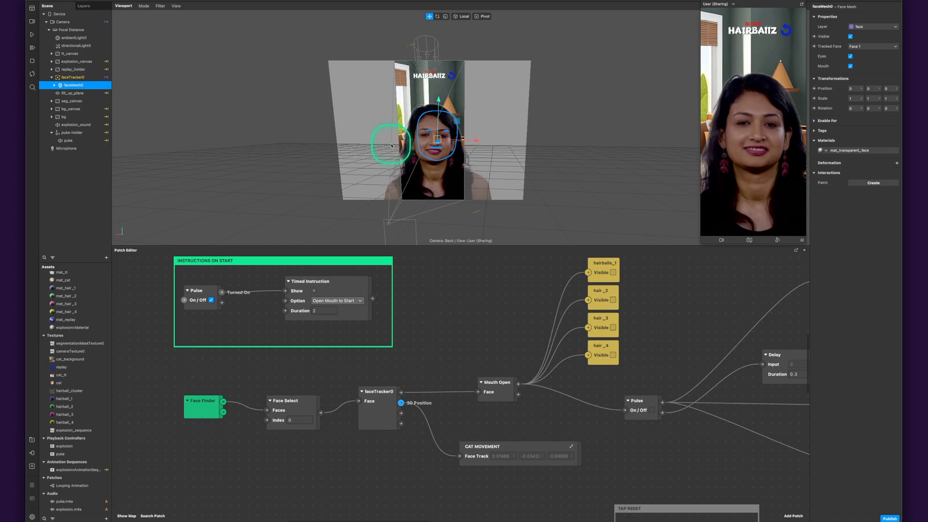
left_click_drag(388, 148, 443, 141)
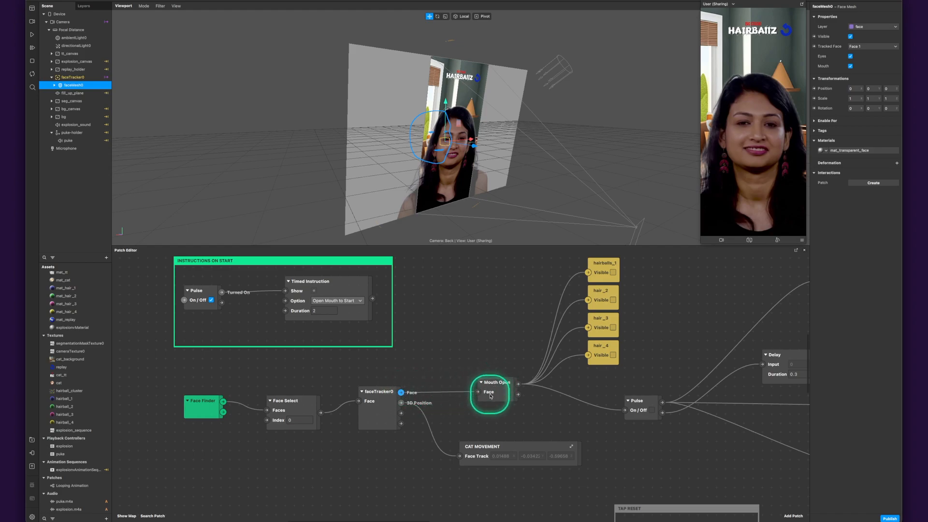
- Trace the Mouth Open patch to the four hair particle visibility patches and check the CAT MOVEMENT group
left_click_drag(524, 423, 414, 428)
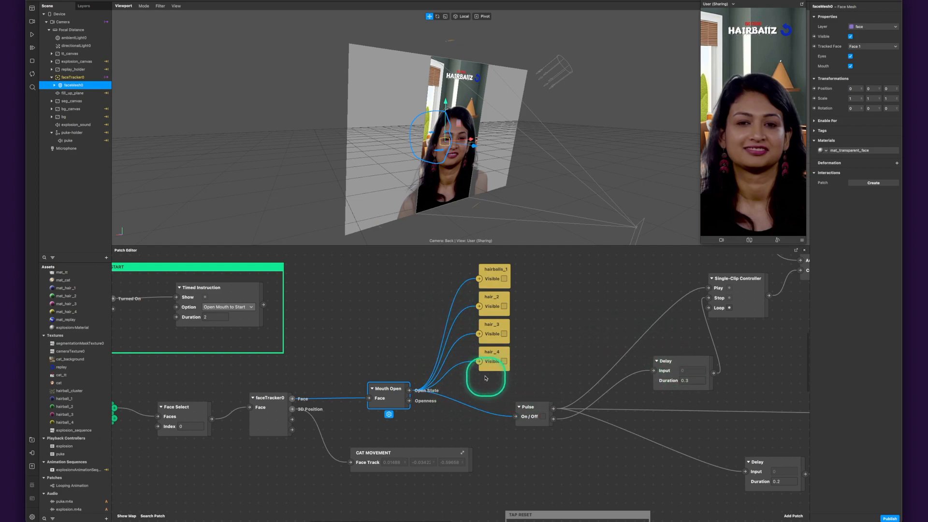
left_click(398, 358)
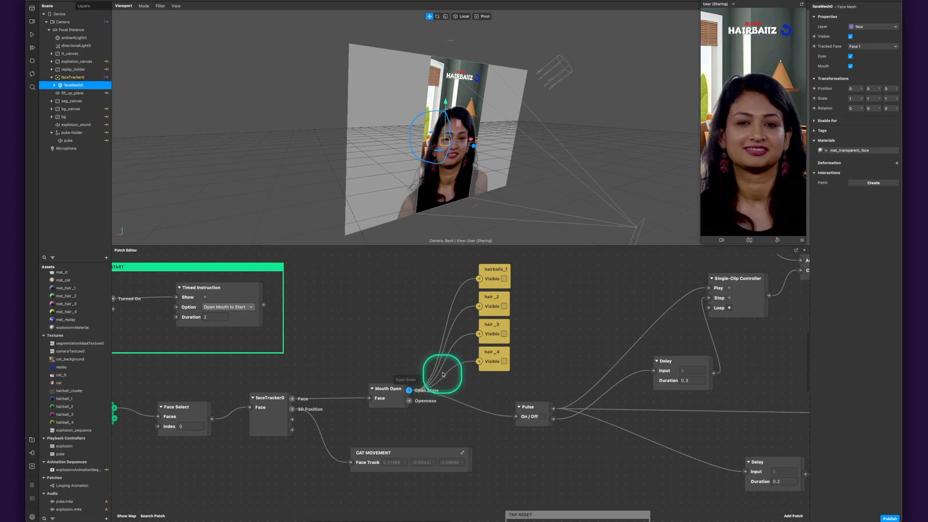
left_click_drag(448, 264, 506, 369)
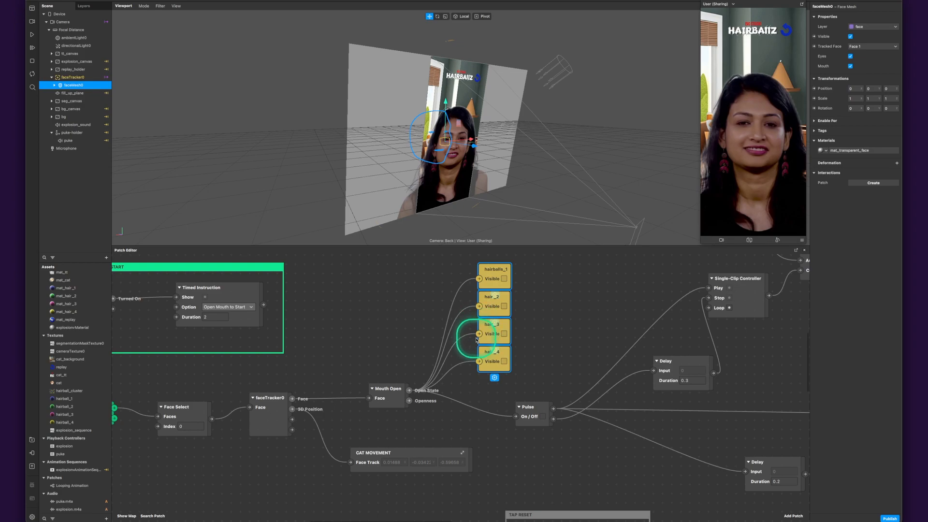
left_click(393, 453)
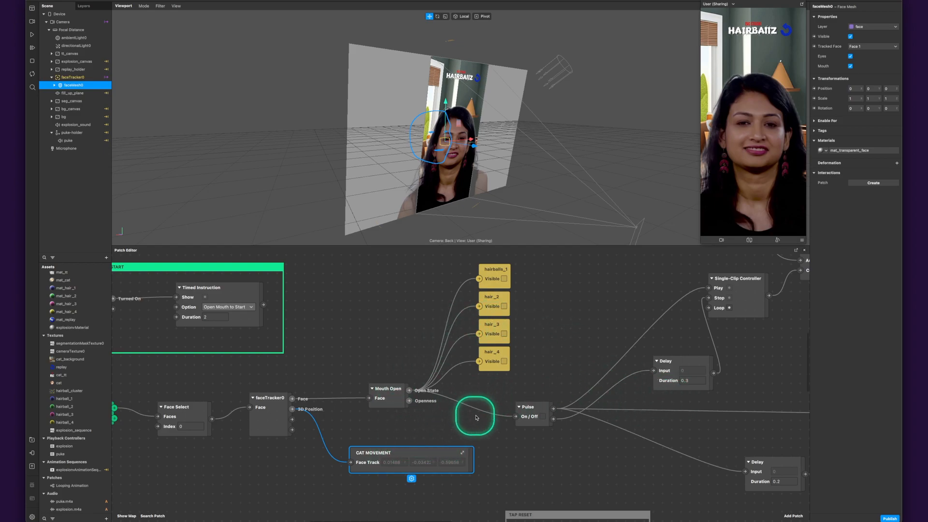
- Trace the Pulse patch after Mouth Open to the Single-Clip Controller and Audio Player that play puke.m4a
left_click(542, 406)
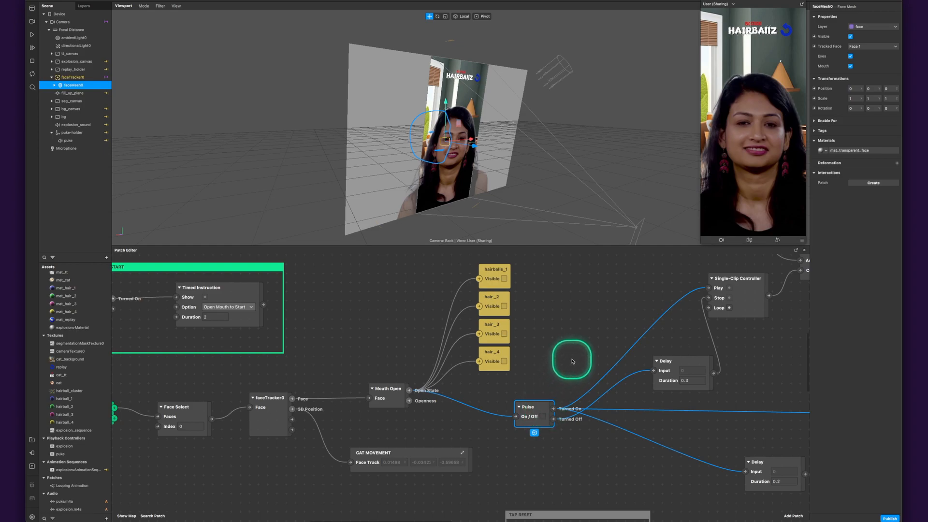
left_click_drag(568, 356, 437, 363)
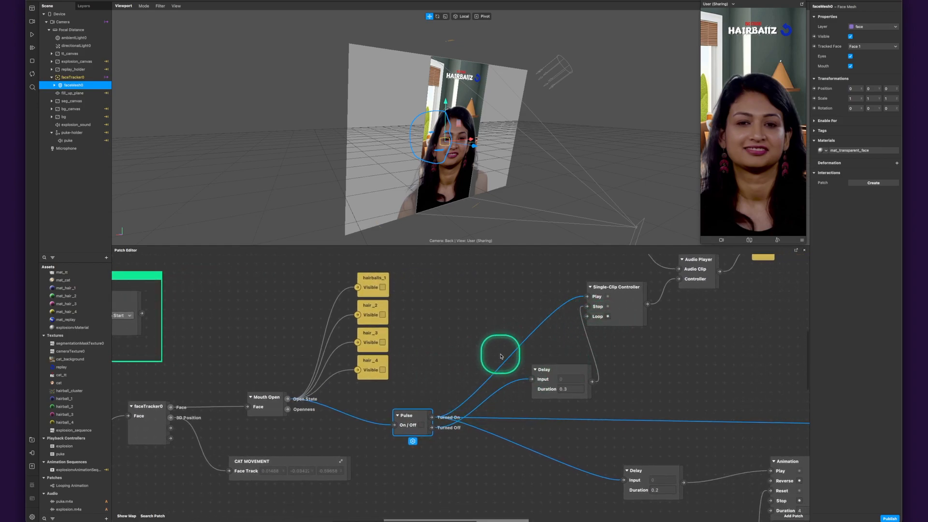
left_click(473, 450)
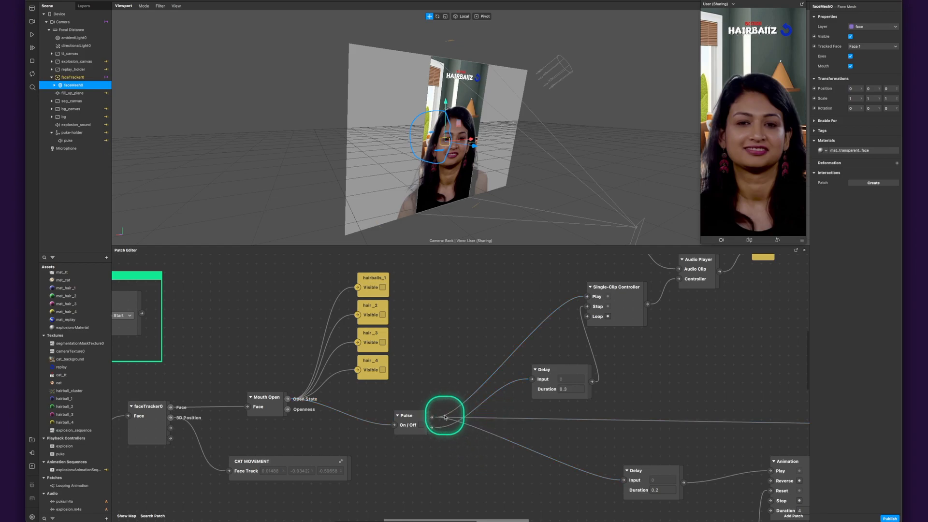
left_click(433, 417)
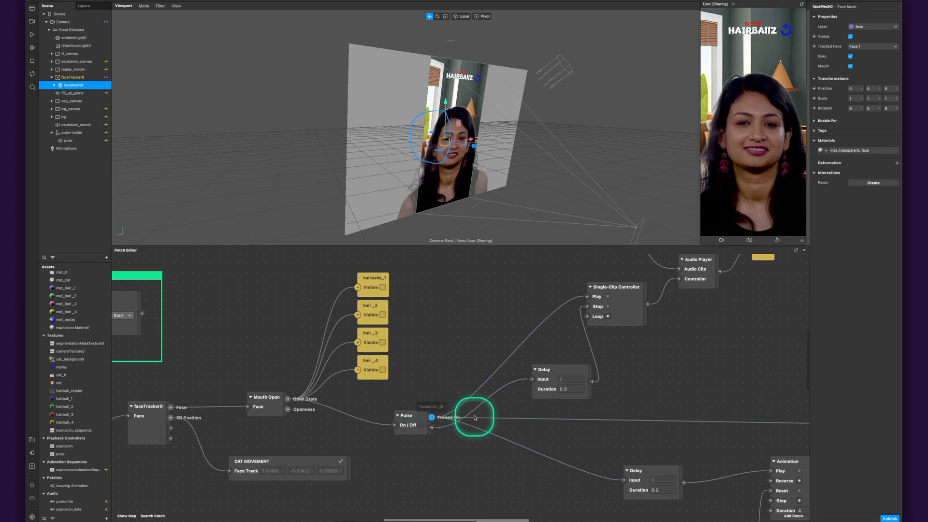
left_click(494, 373)
middle_click_drag(642, 375, 506, 429)
left_click(494, 367)
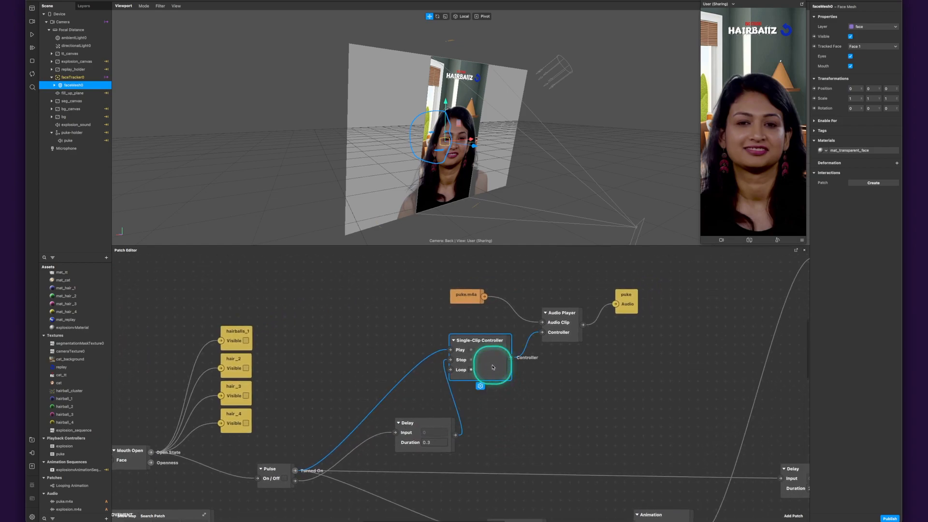
left_click(563, 343)
left_click(468, 299)
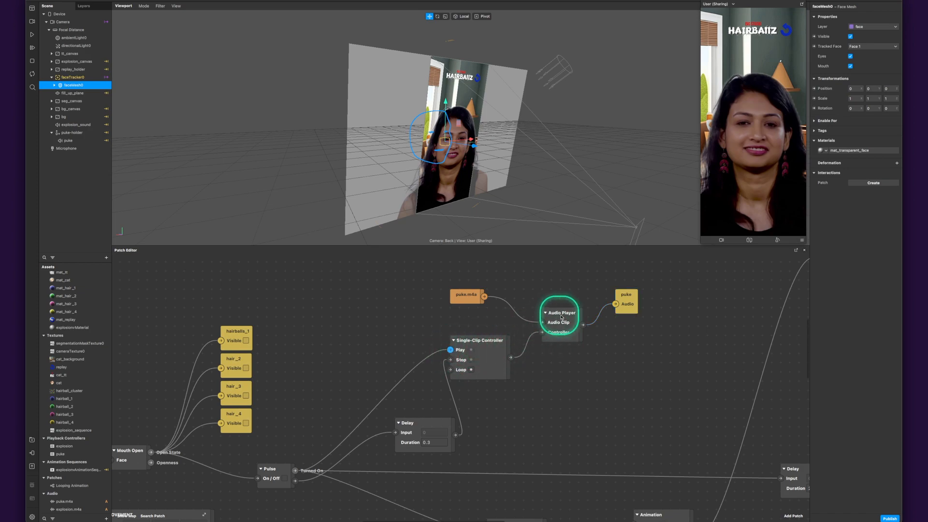
- Trace the Pulse's Turned On output through the 2.5 and 0.1 second Delays to the Switch controlling fill_up_plane visibility
scroll(444, 347, "left", 4)
scroll(443, 347, "down", 2)
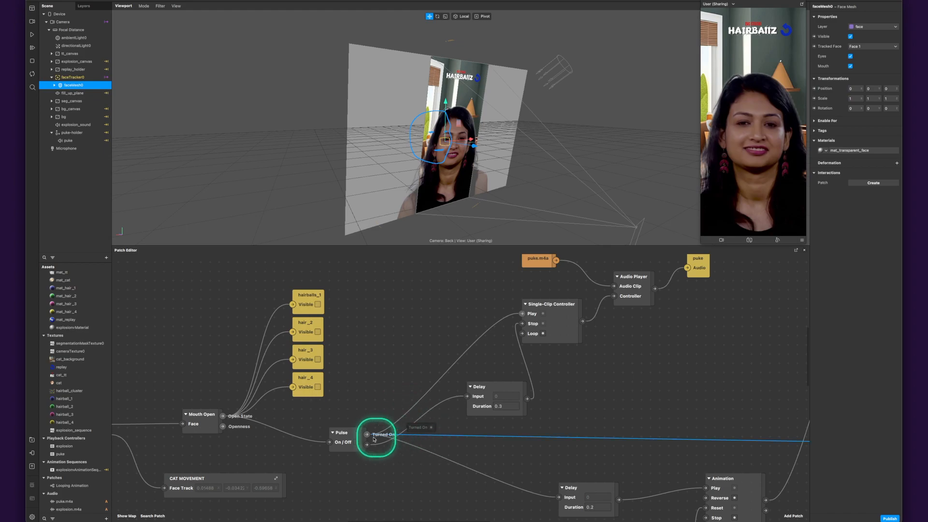
left_click_drag(675, 408, 347, 402)
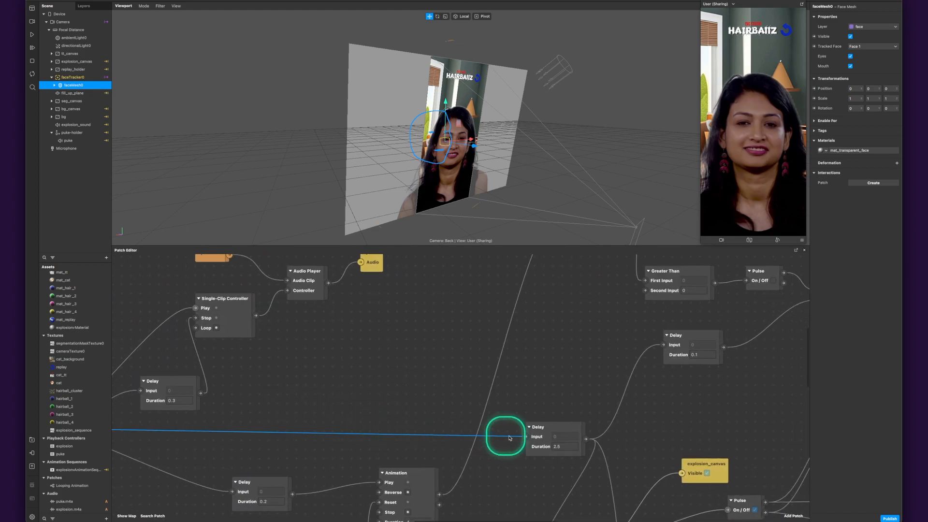
left_click(555, 427)
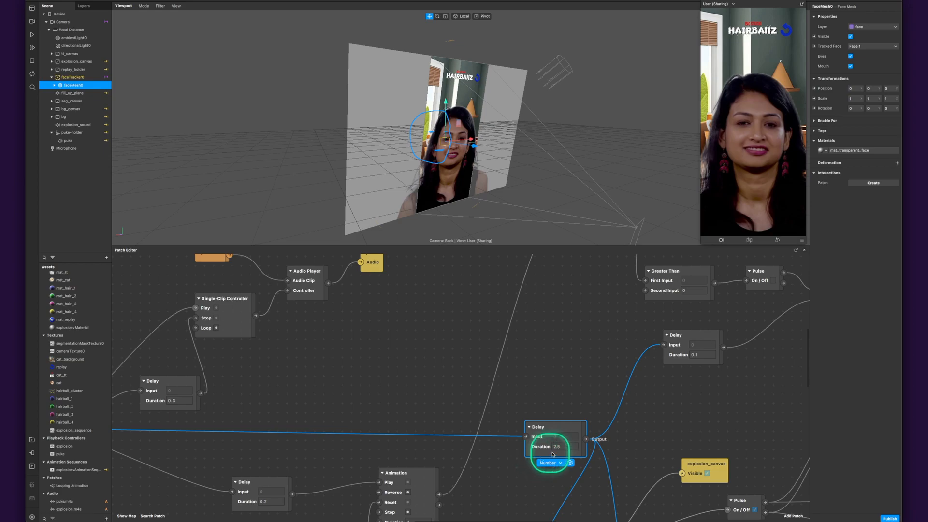
left_click_drag(573, 389, 377, 330)
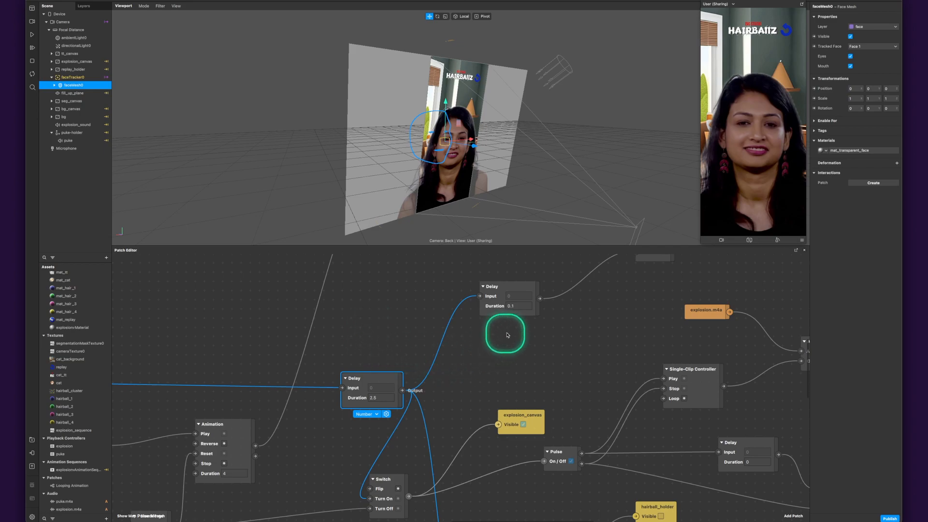
left_click(518, 289)
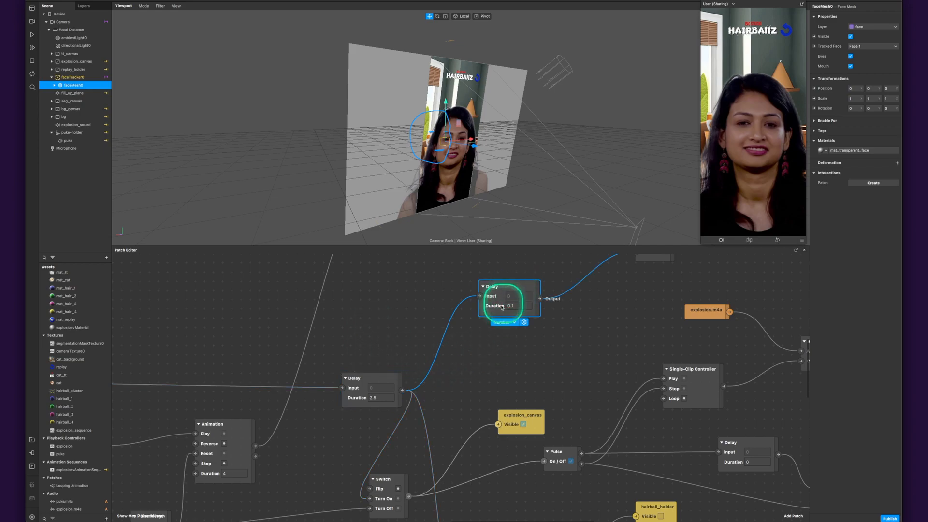
left_click_drag(591, 339, 479, 440)
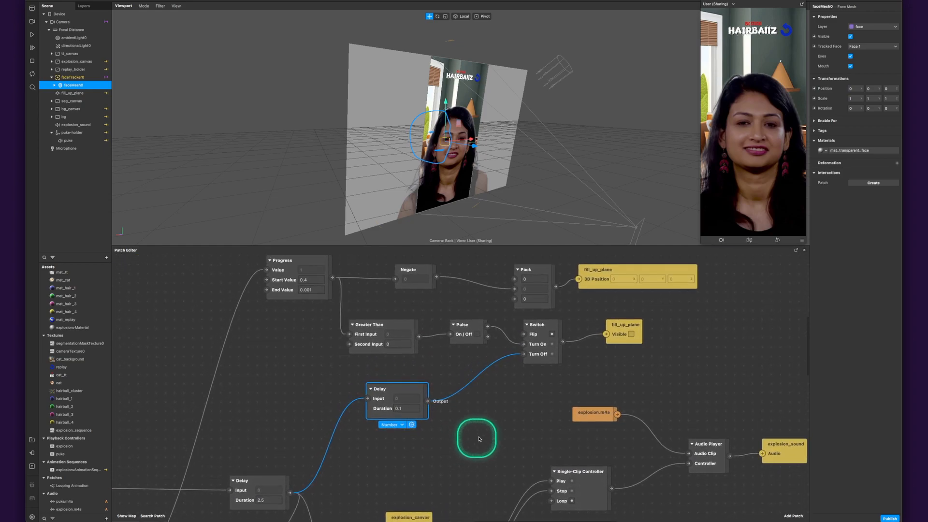
left_click(531, 358)
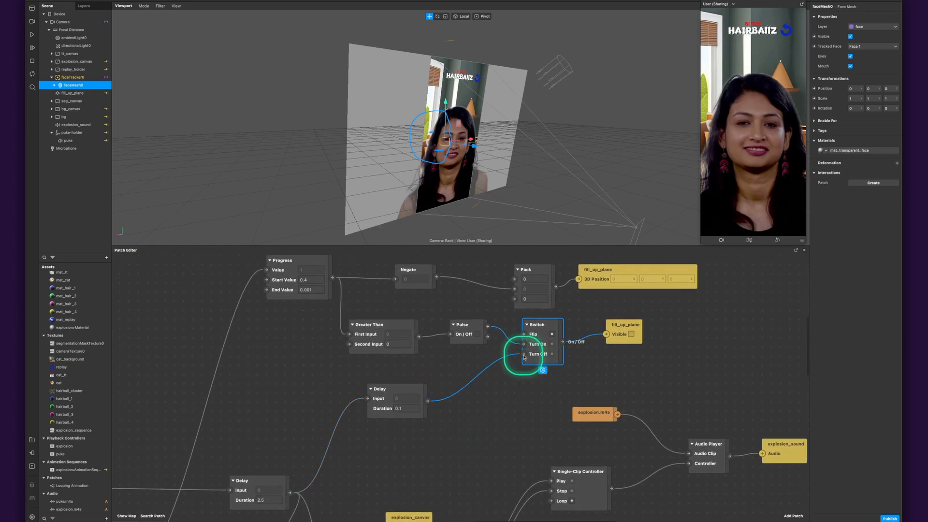
left_click(624, 344)
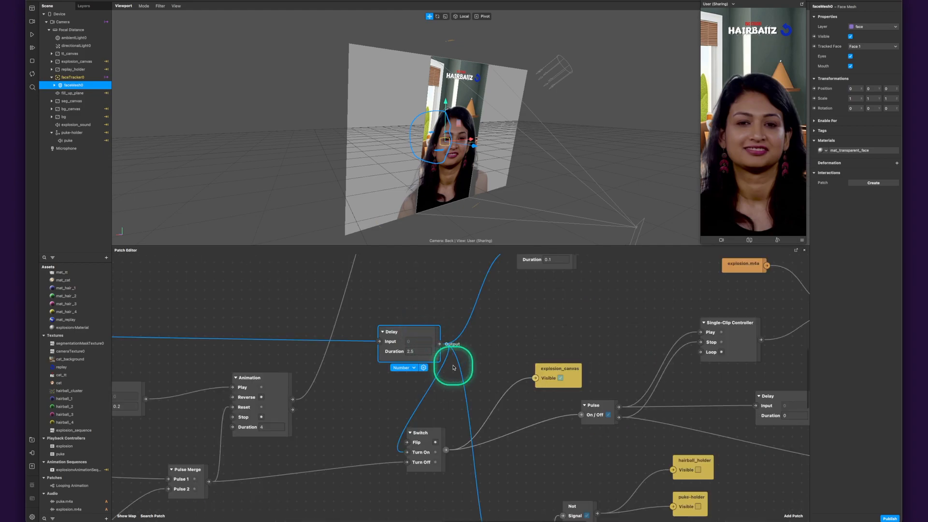
- Examine the Switch driving explosion_canvas visibility and the explosion Pulse, and shift the Switch patch slightly closer to that Pulse
left_click(484, 355)
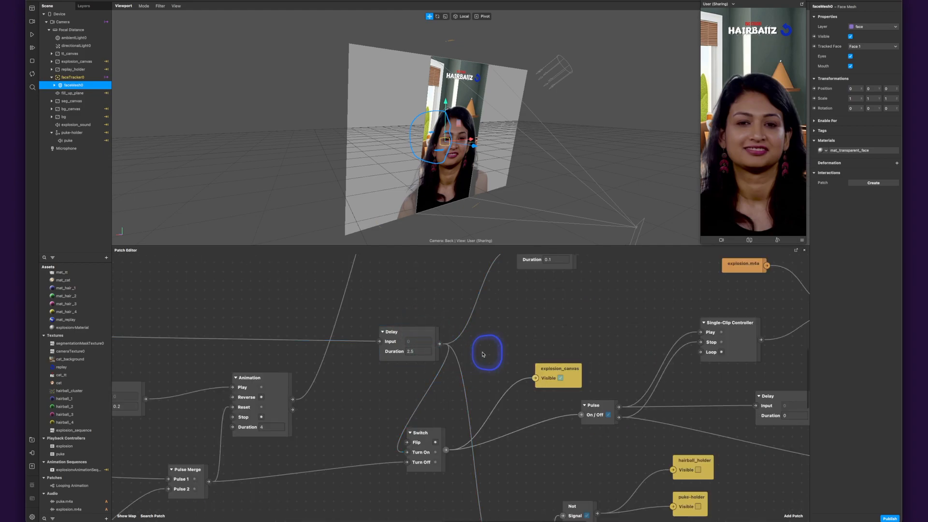
left_click(428, 443)
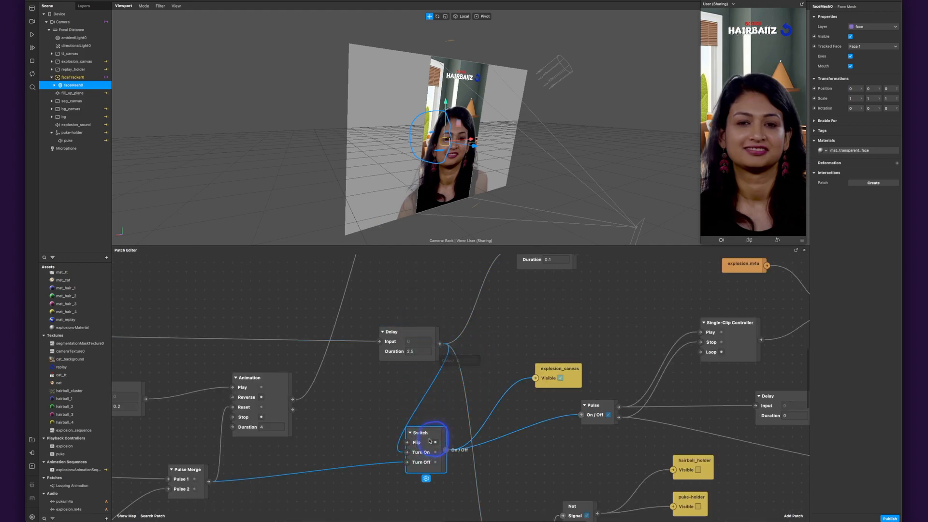
left_click(407, 453)
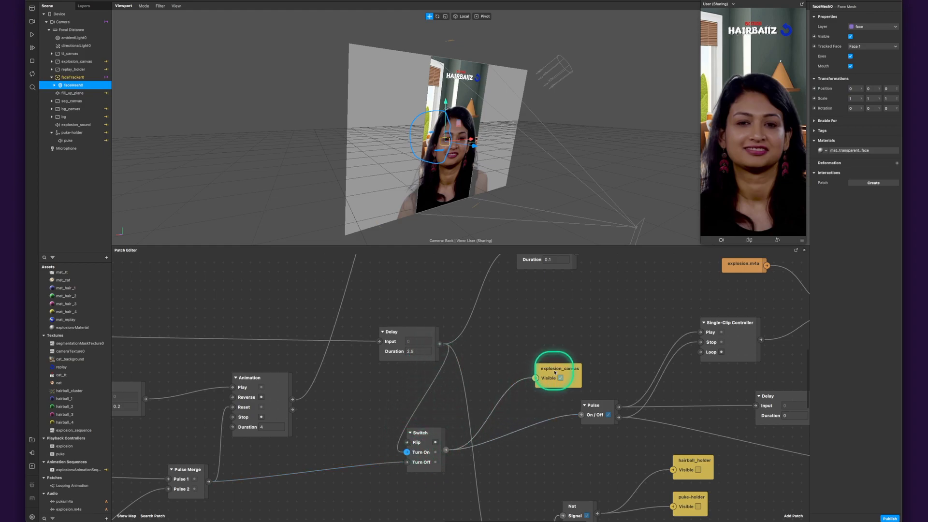
left_click_drag(528, 414, 403, 413)
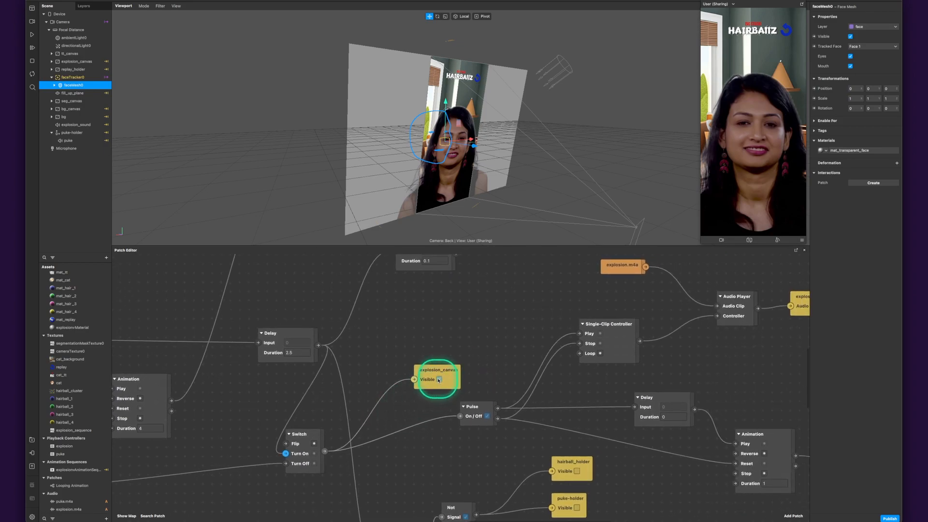
left_click(440, 380)
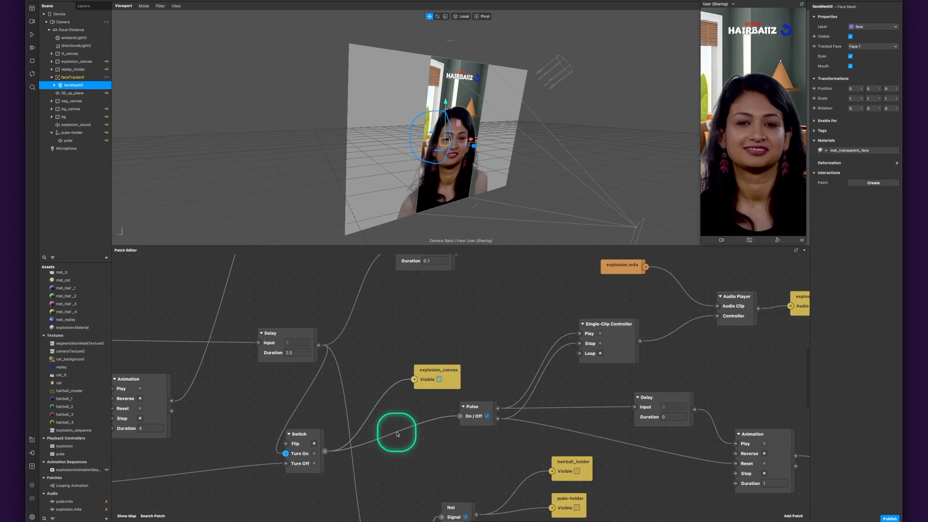
left_click_drag(487, 370, 362, 353)
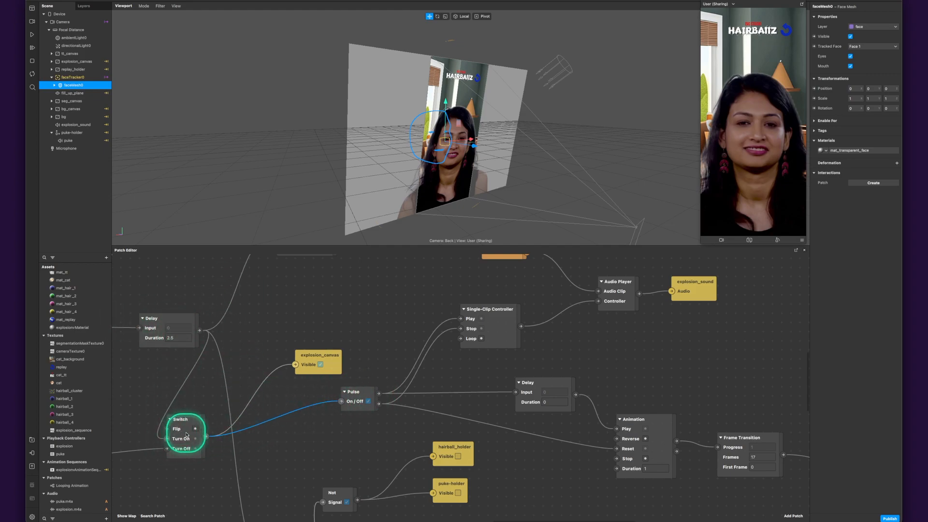
left_click_drag(194, 424, 212, 424)
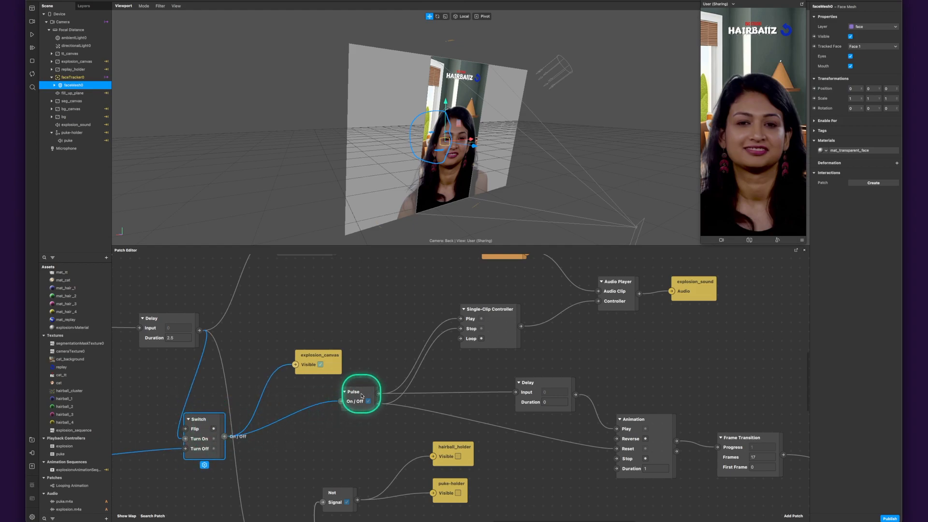
- Trace the explosion Pulse to the Single-Clip Controller and Audio Player that feed explosion_sound with explosion.m4a
left_click_drag(378, 394, 460, 320)
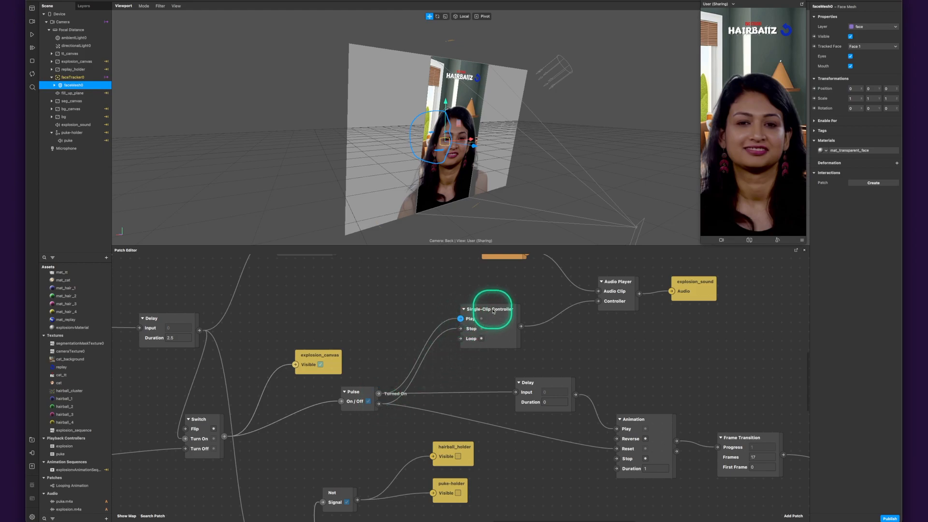
left_click_drag(617, 335, 587, 373)
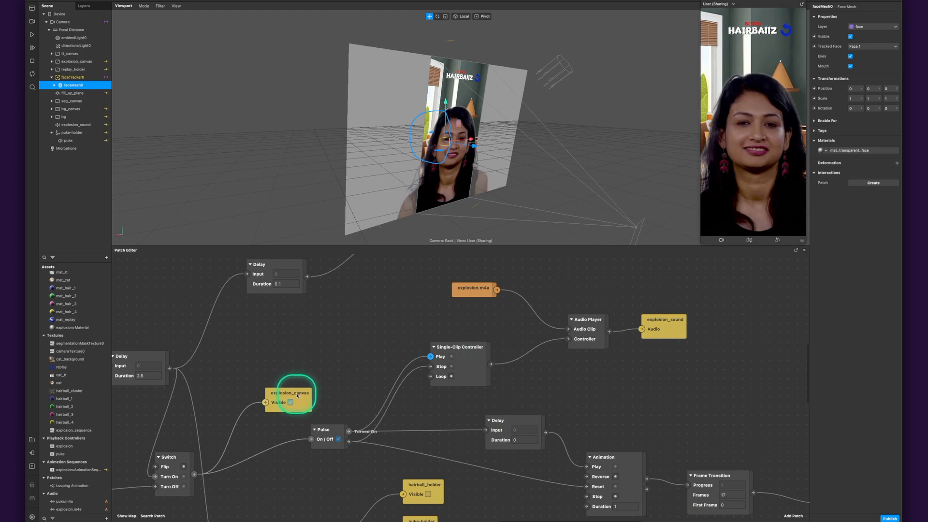
left_click_drag(364, 352, 319, 410)
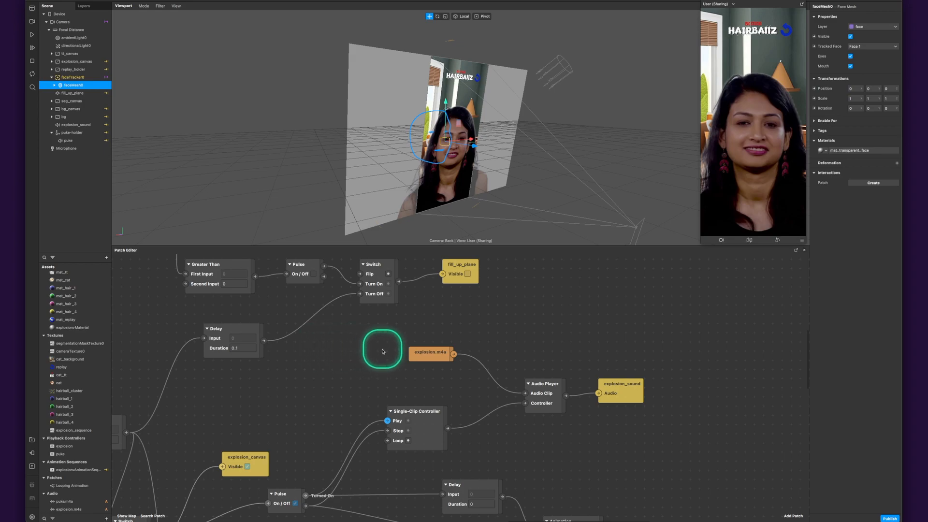
left_click_drag(284, 425, 355, 417)
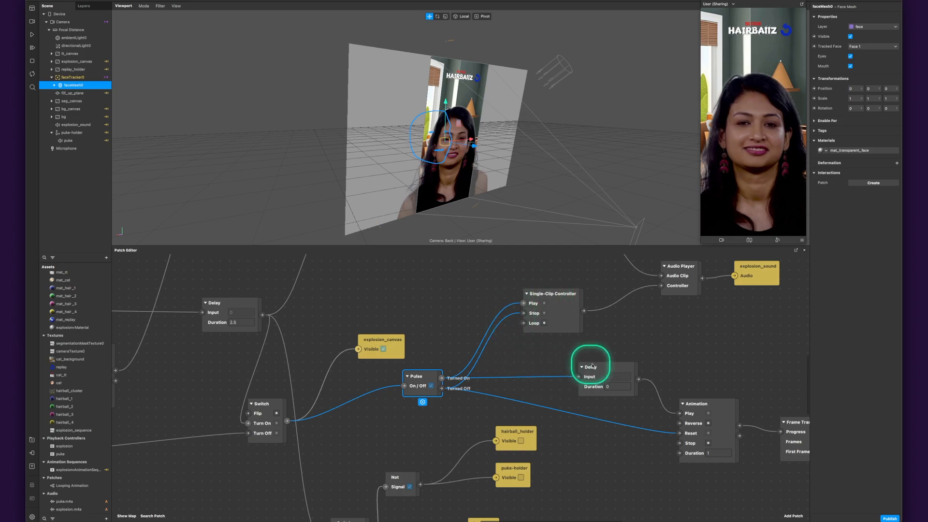
- Follow the explosion Pulse through Delay, Animation and Frame Transition, and nudge the animation sequence's Current Frame patch slightly closer to Frame Transition
left_click_drag(670, 357, 465, 353)
left_click(512, 407)
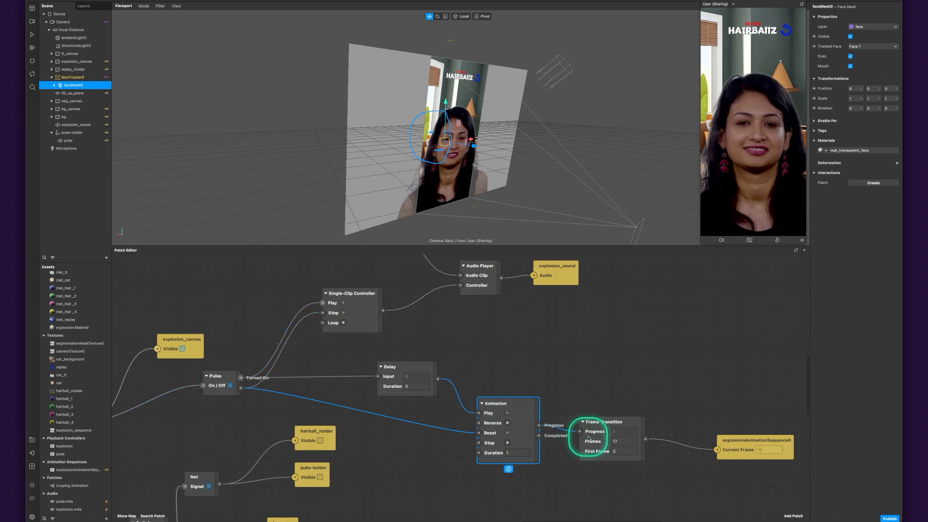
left_click_drag(748, 442, 737, 429)
left_click(686, 382)
left_click_drag(538, 354, 570, 361)
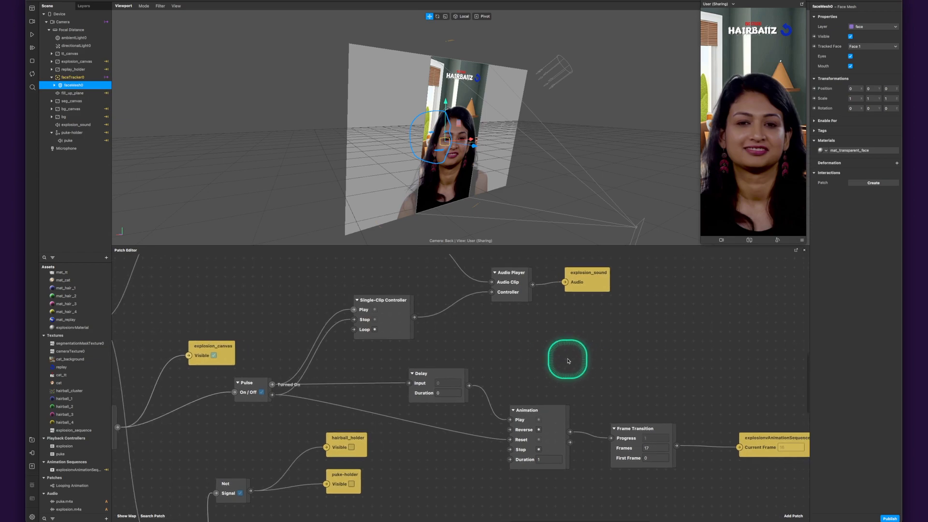
- Review the Delay patch feeding the explosion Animation and the Pulse patch that triggers it
left_click(448, 374)
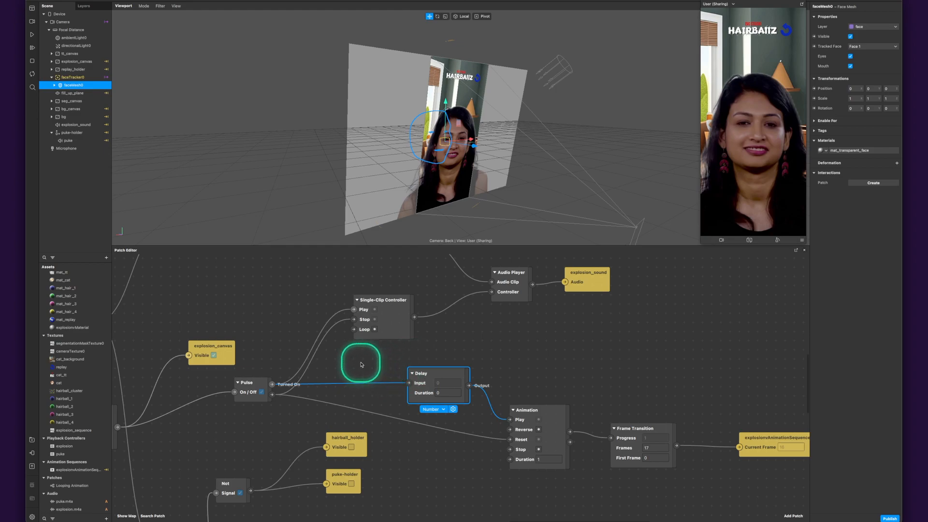
left_click_drag(360, 364, 437, 394)
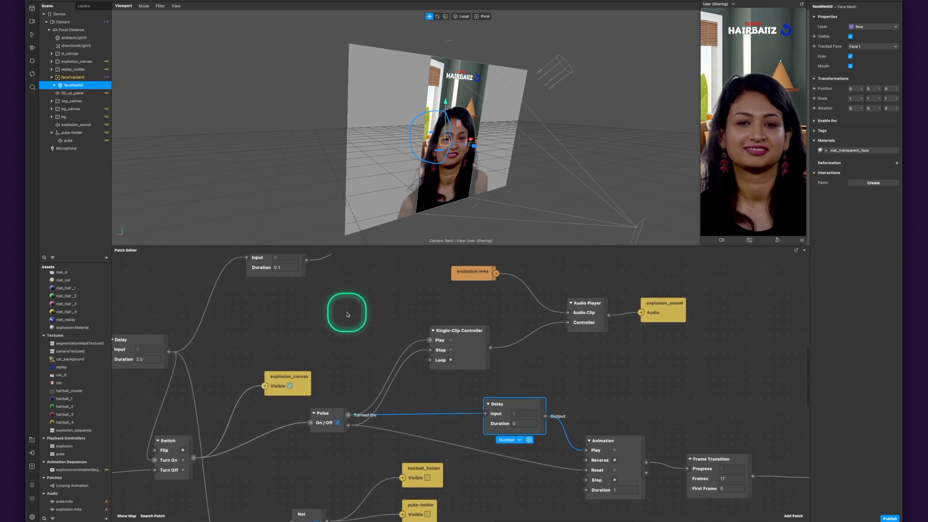
left_click_drag(349, 311, 362, 332)
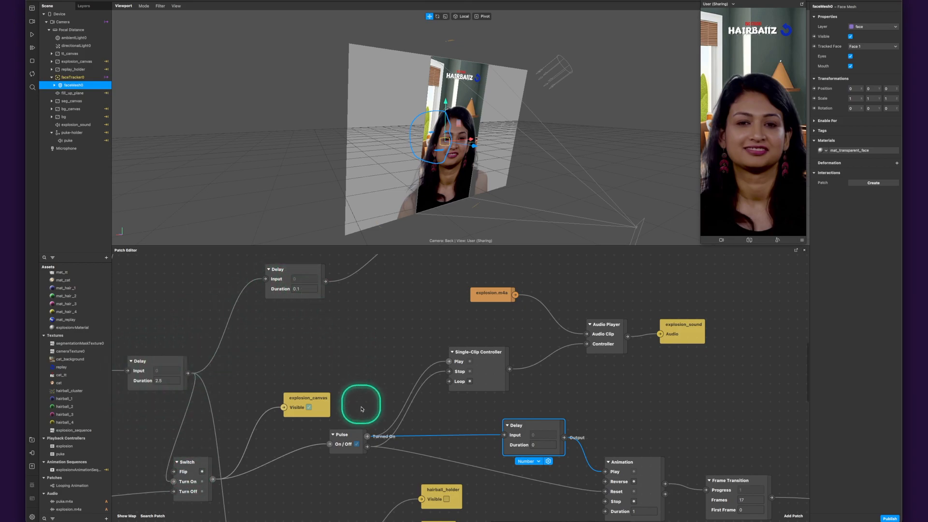
left_click(350, 438)
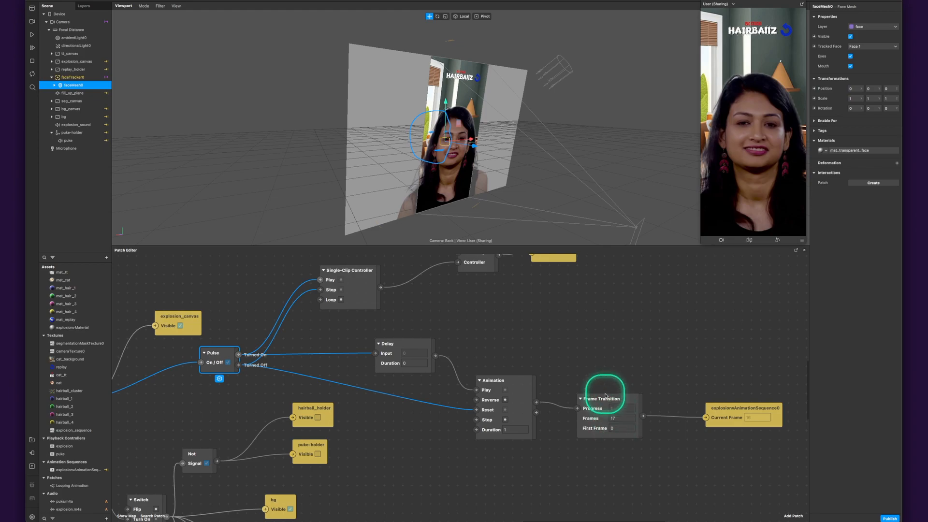
- Trace the 2.5 second Delay to the lower Switch and through its Not patch to the hairball_holder and puke-holder visibility patches
scroll(424, 352, "left", 10)
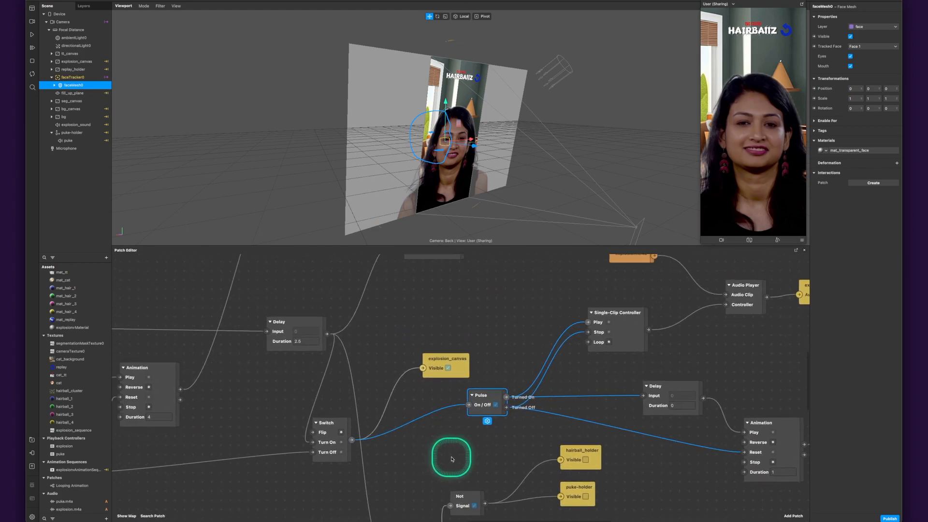
middle_click_drag(451, 457, 478, 461)
left_click(378, 383)
middle_click_drag(415, 472, 379, 307)
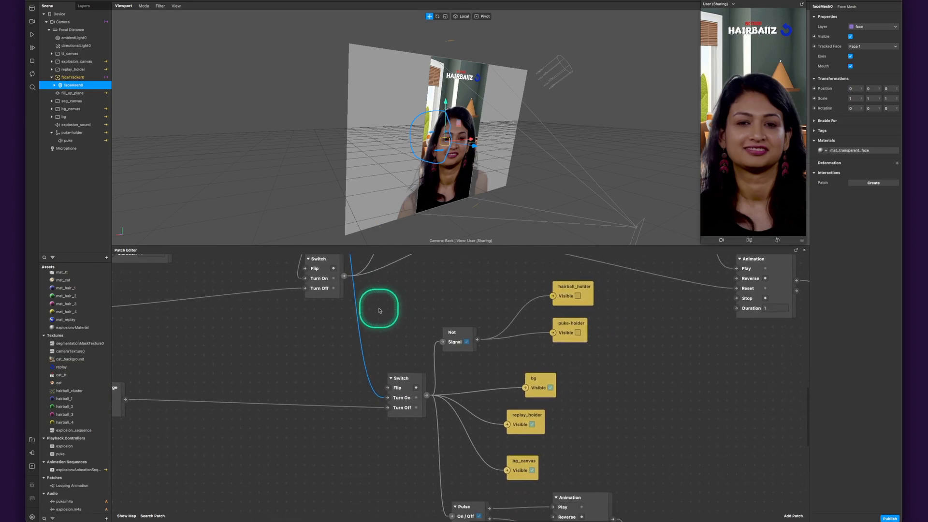
left_click(387, 398)
left_click(470, 371)
middle_click_drag(472, 374, 415, 371)
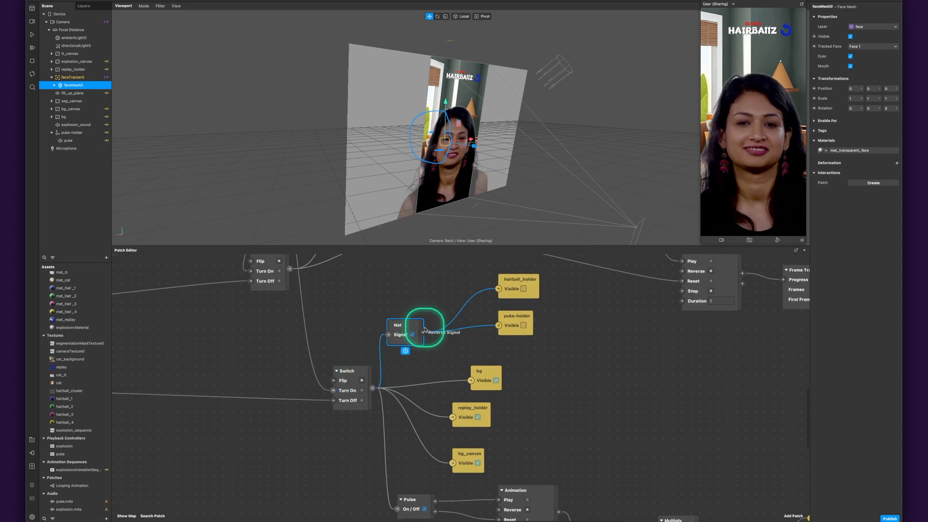
left_click_drag(471, 274, 557, 356)
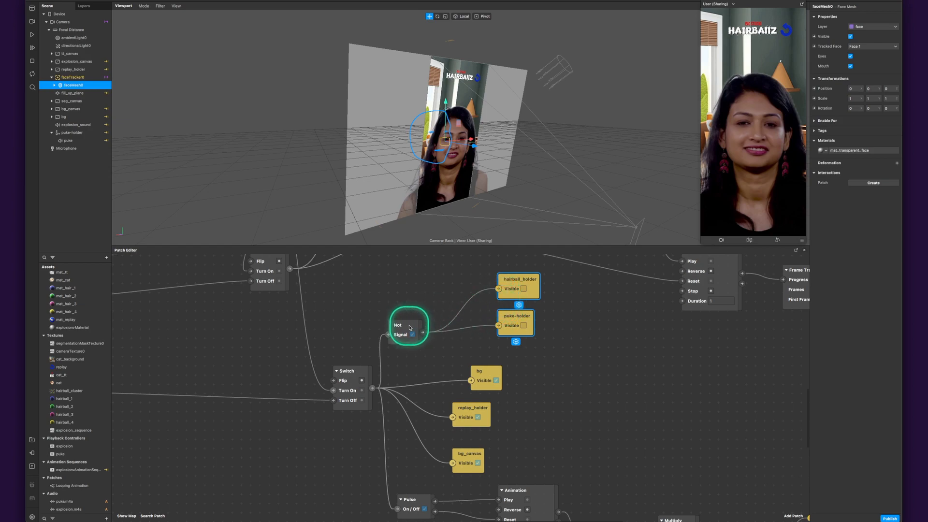
- Review the lower Switch's visibility outputs and trace its Pulse through Animation, Value, Multiply and Pack to the replay object's 3D rotation
left_click(559, 301)
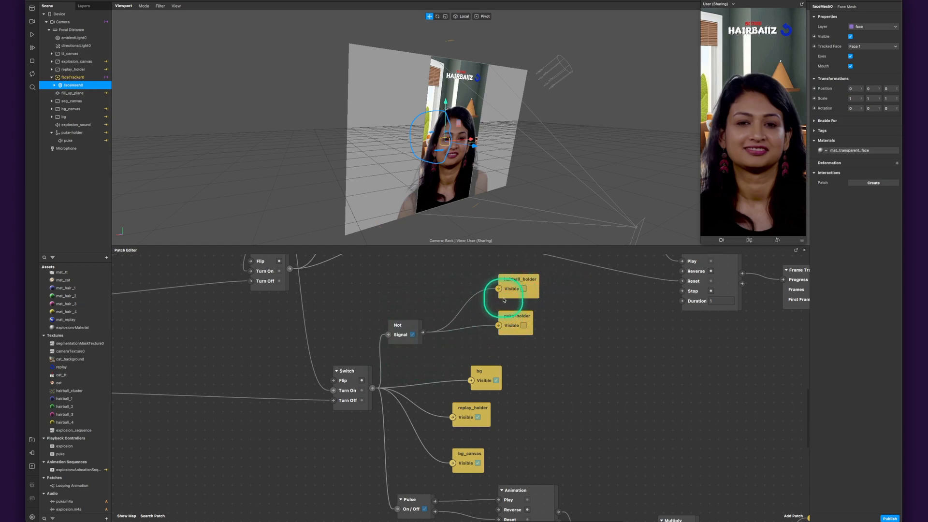
scroll(452, 315, "up", 5)
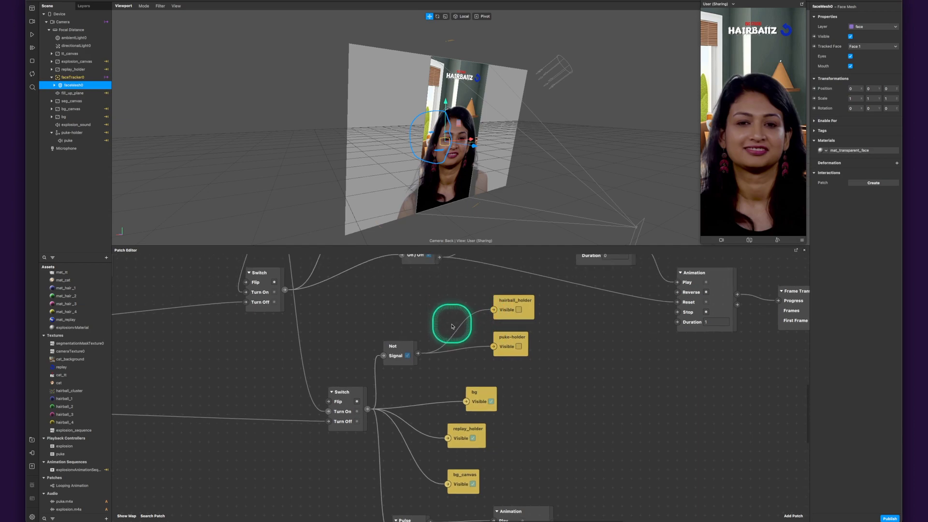
scroll(444, 354, "up", 2)
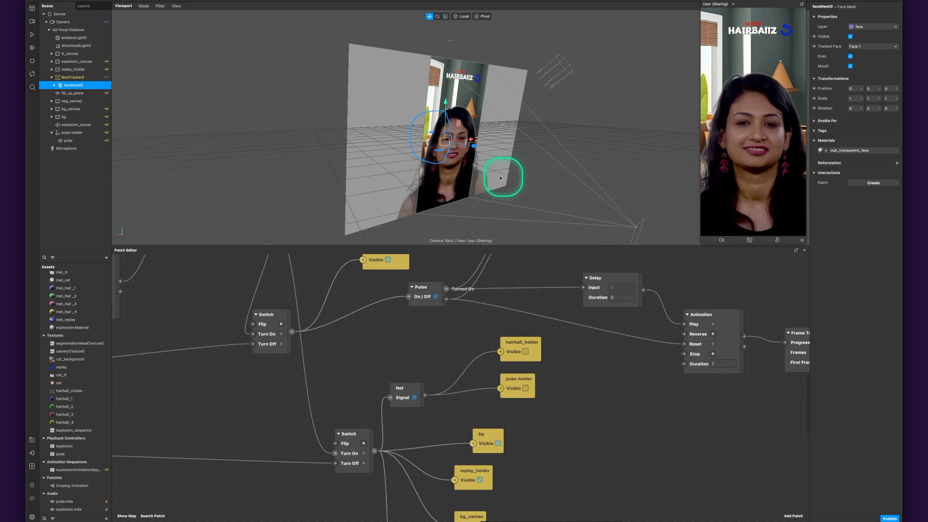
scroll(348, 394, "down", 5)
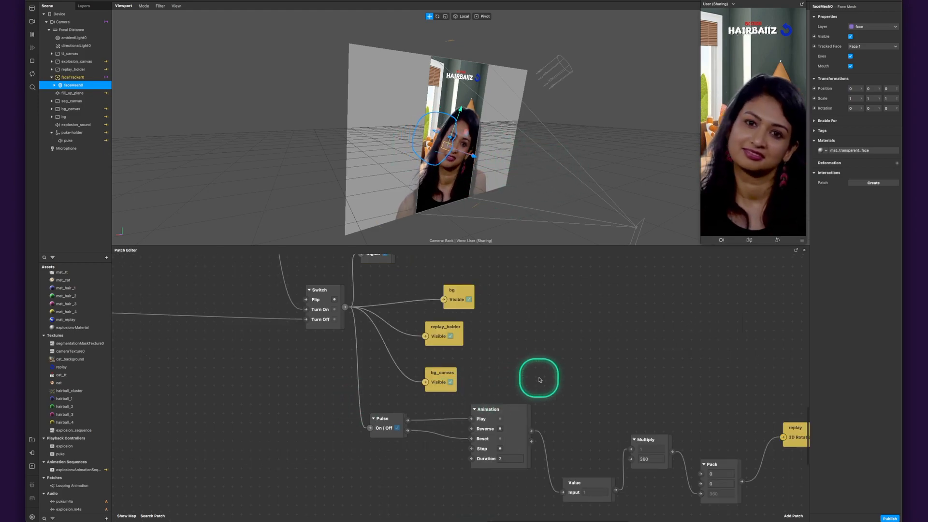
scroll(483, 372, "right", 3)
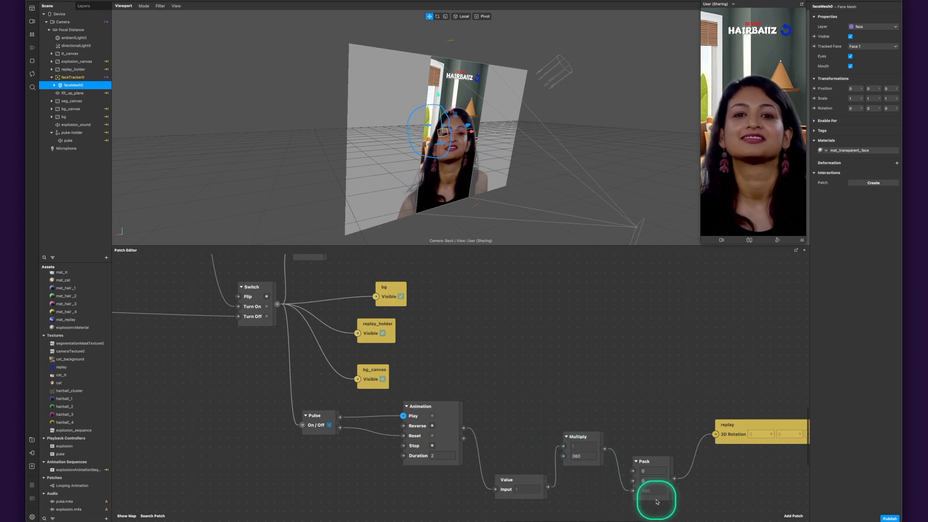
left_click_drag(727, 497, 650, 482)
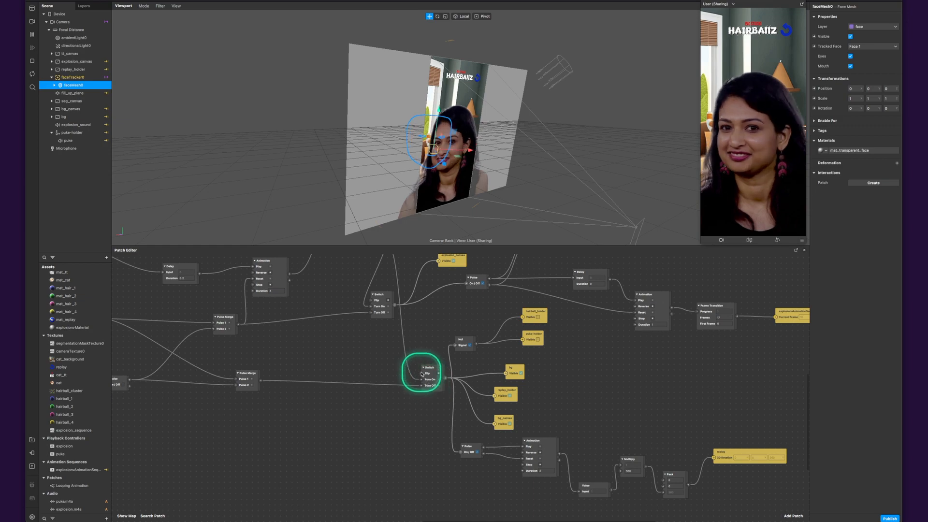
- Return to the Pulse above the TAP RESET group and trace it through the 0.2 second Delay to the 4 second Animation
scroll(382, 338, "up", 5)
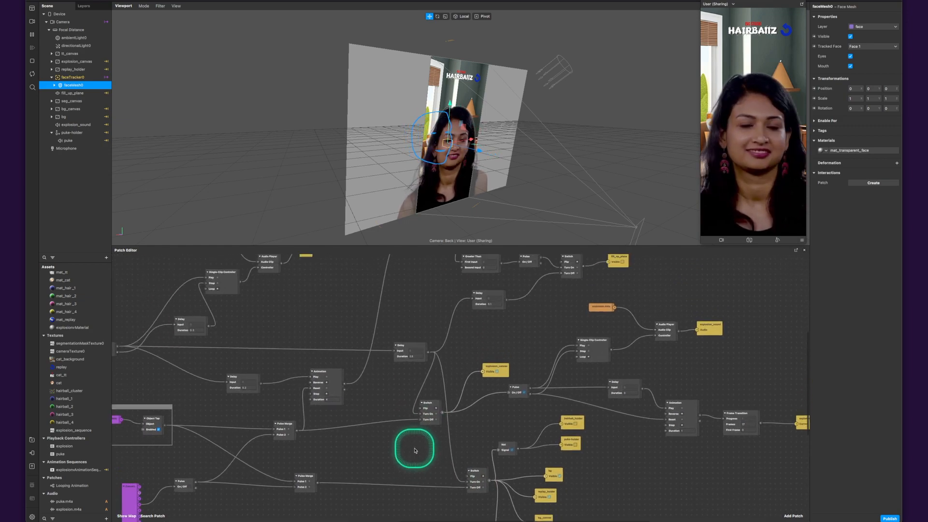
left_click_drag(296, 338, 452, 363)
left_click(263, 366)
scroll(357, 389, "up", 5, "ctrl")
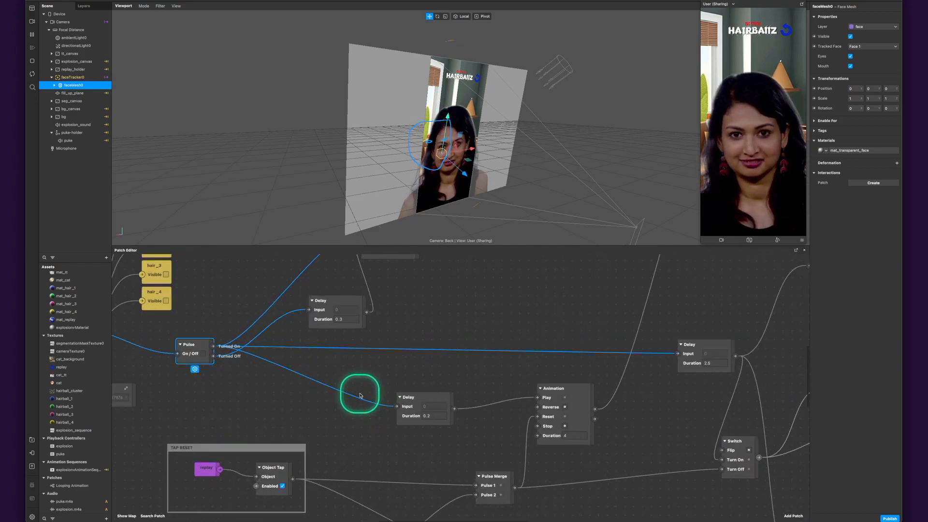
scroll(345, 416, "down", 3)
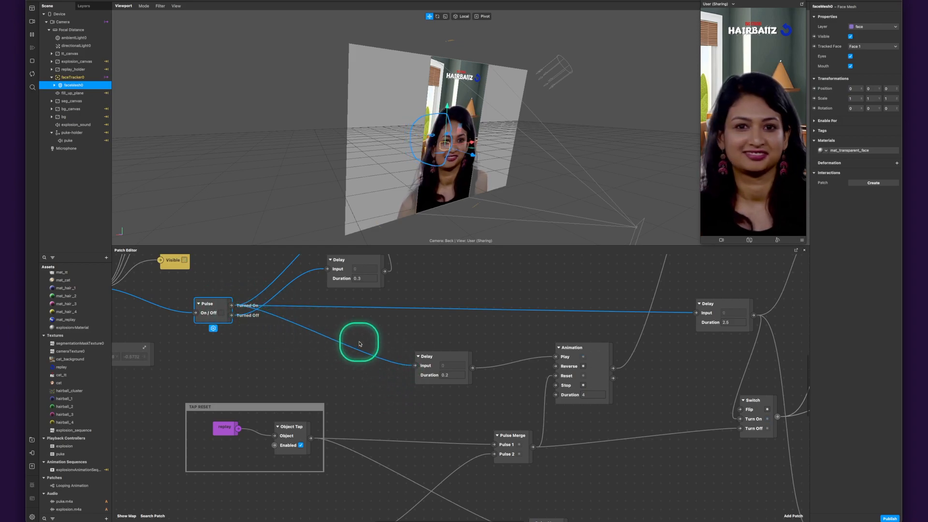
left_click(427, 371)
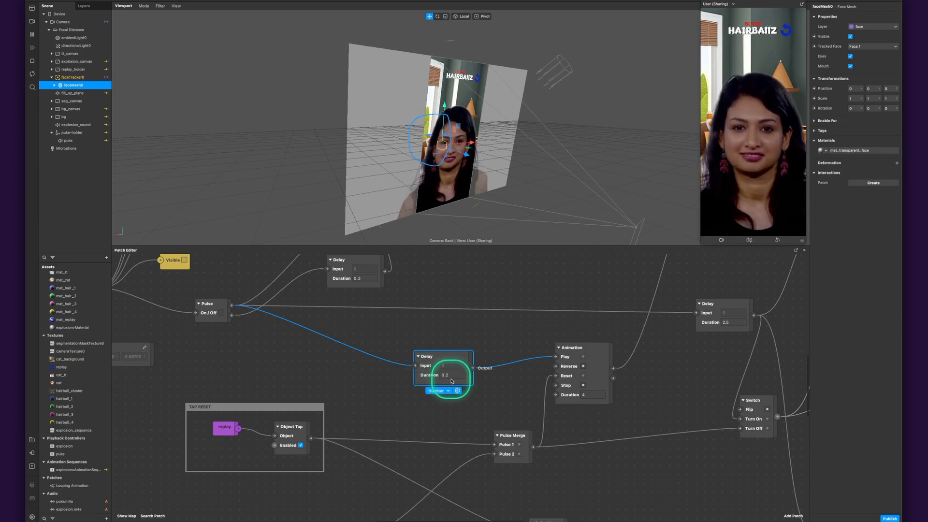
left_click(603, 358)
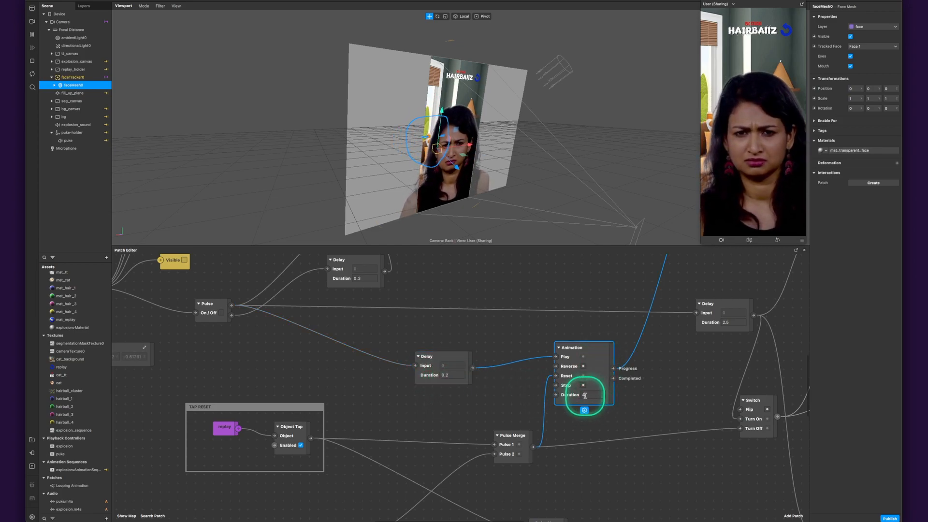
- Follow the Animation's Progress output up to the Progress patch and the Negate and Pack patches driving fill_up_plane's 3D position
left_click_drag(662, 357, 466, 464)
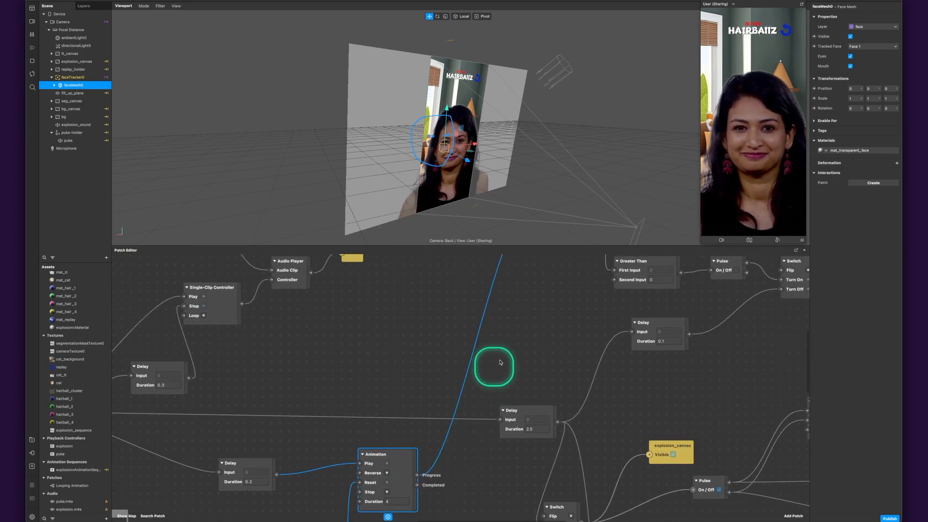
left_click_drag(537, 342, 479, 497)
left_click_drag(611, 388, 491, 343)
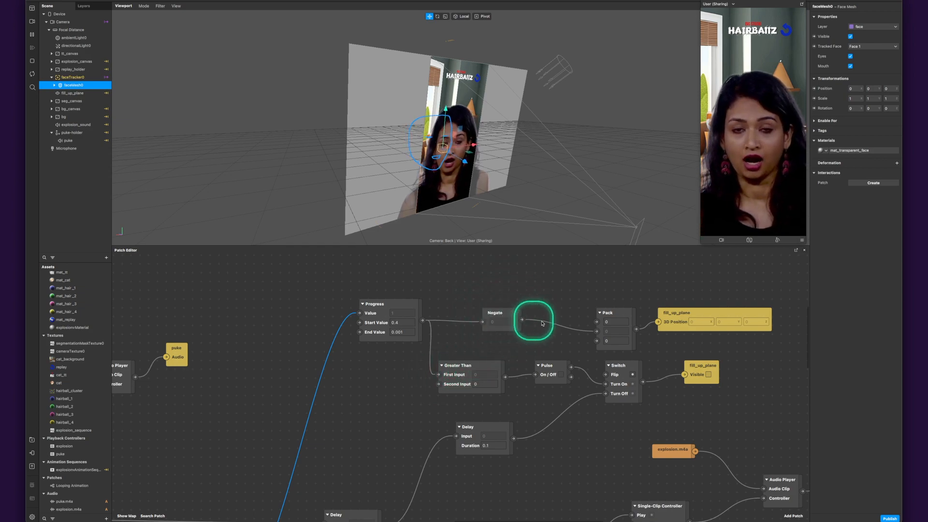
- Move the Pack patch feeding fill_up_plane's 3D position slightly closer to Negate and restart the effect preview
left_click(597, 333)
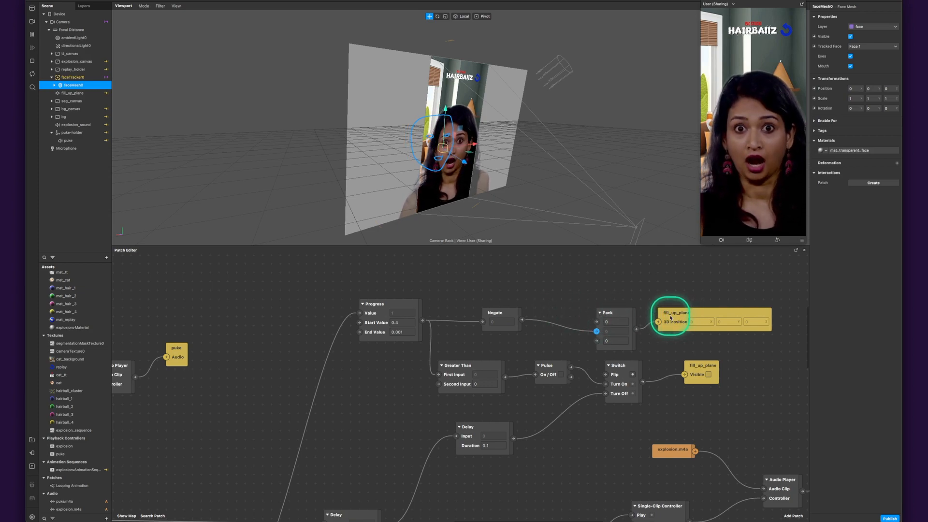
left_click_drag(625, 315, 608, 306)
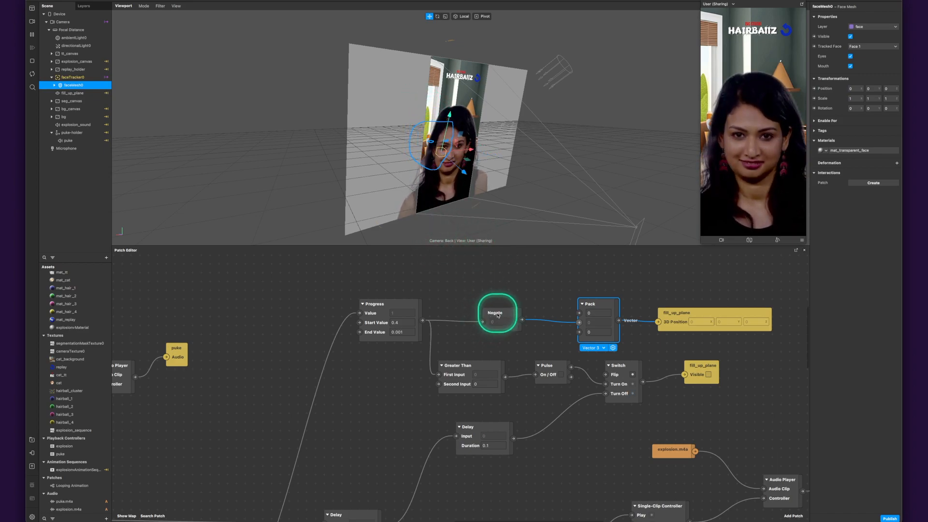
left_click(32, 73)
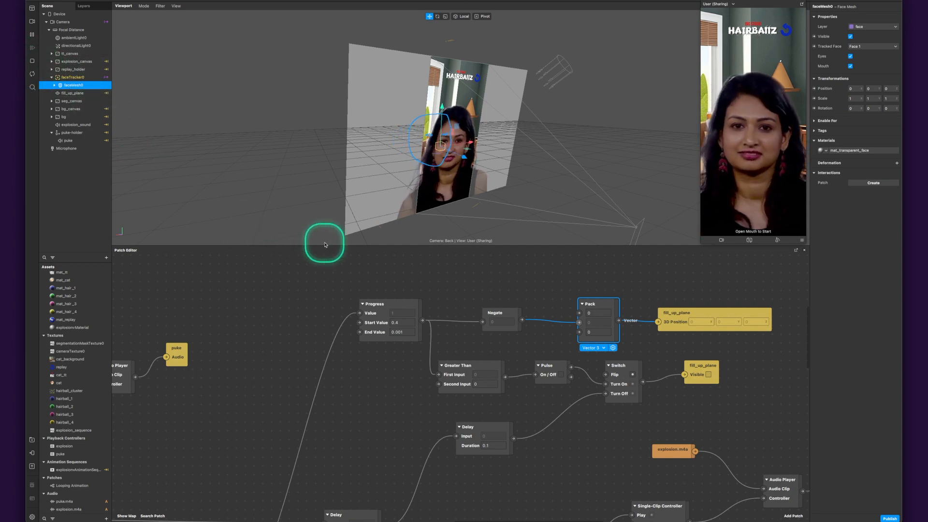
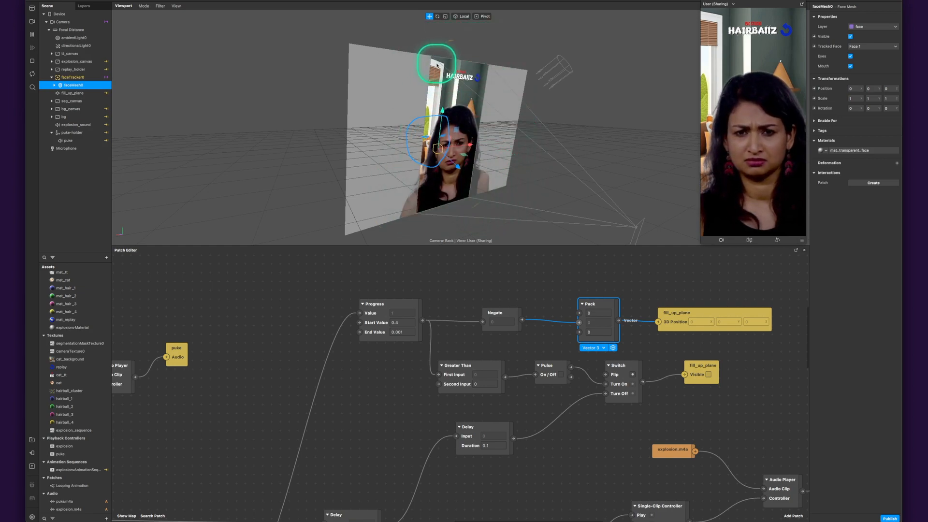
- Examine the Progress, Greater Than and Pulse patches and try wiring Progress directly to the Switch's Flip input
left_click(453, 290)
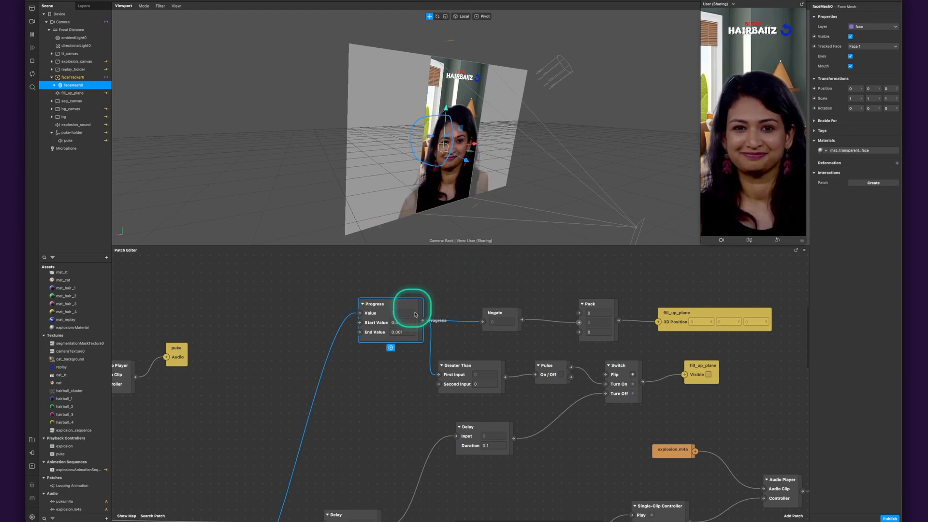
left_click(450, 381)
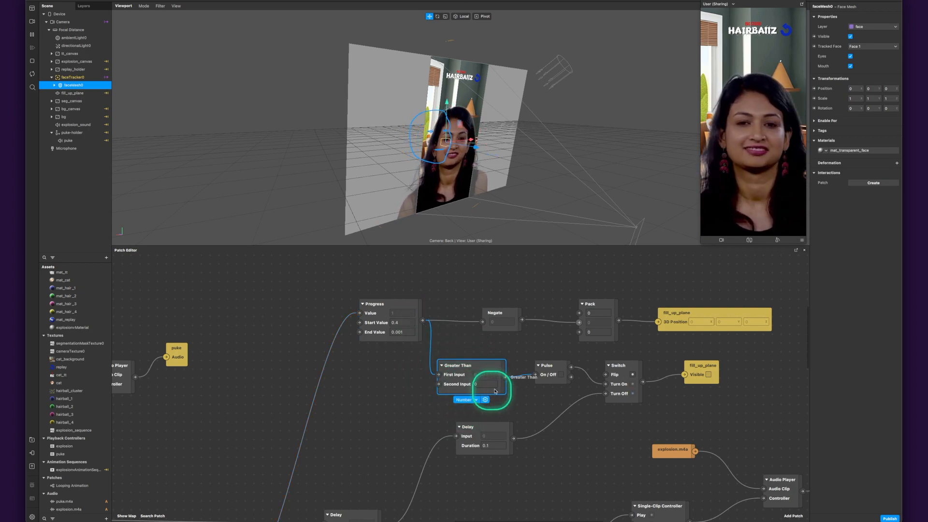
left_click(555, 372)
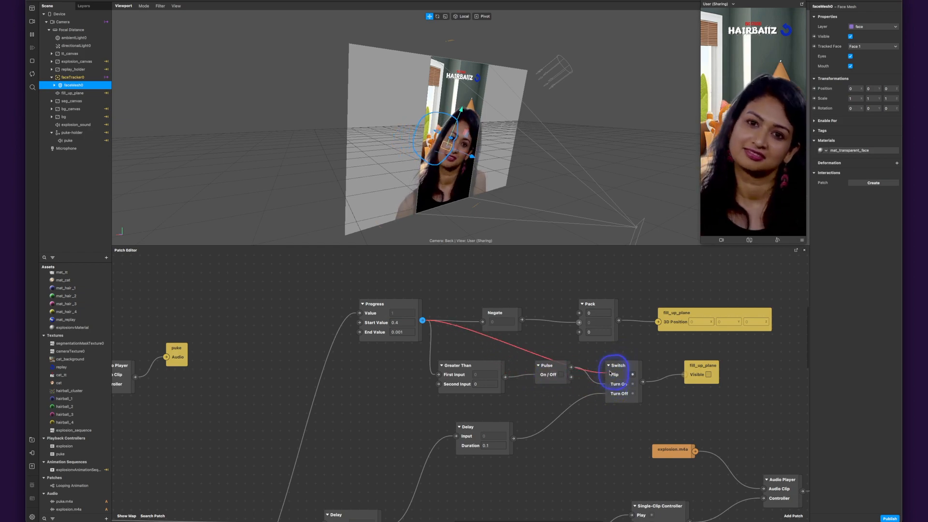
left_click_drag(488, 345, 486, 344)
left_click(412, 368)
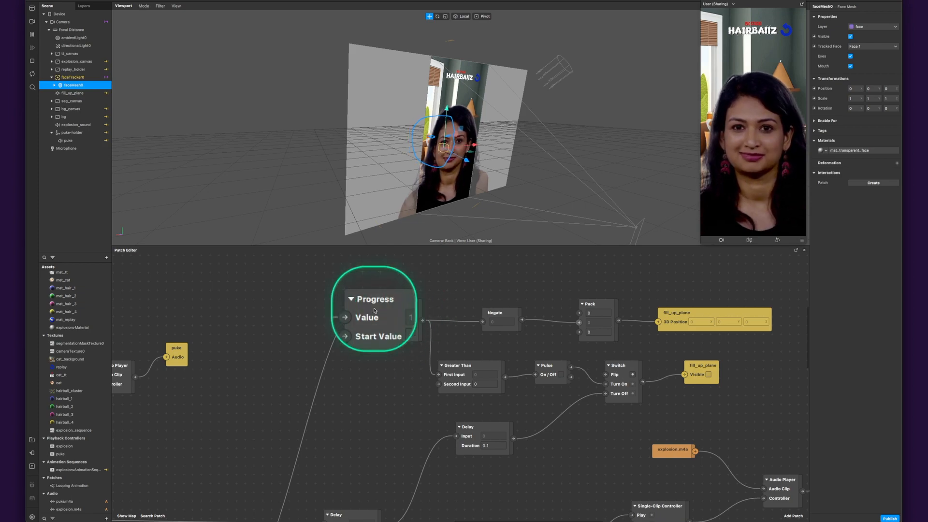
- Trace the Greater Than result through Pulse and Switch to fill_up_plane's Visible property
left_click(556, 368)
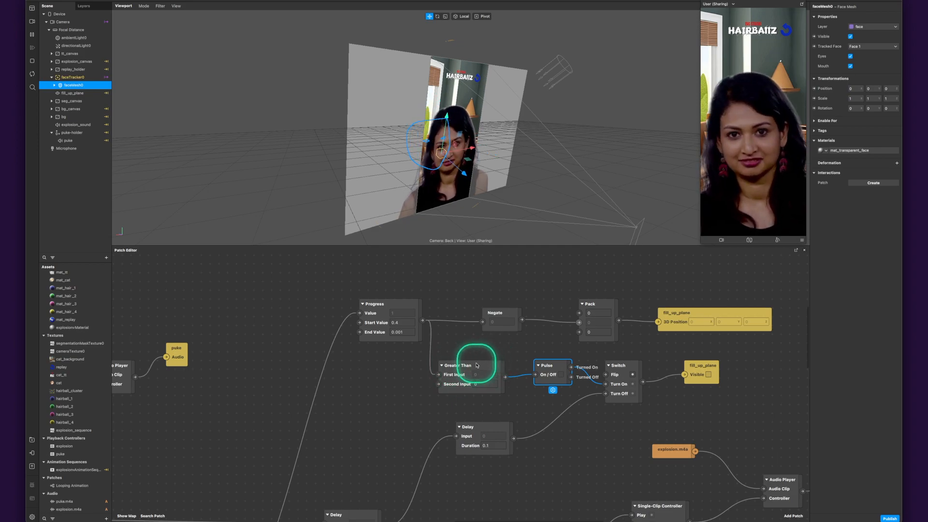
left_click_drag(487, 365, 486, 361)
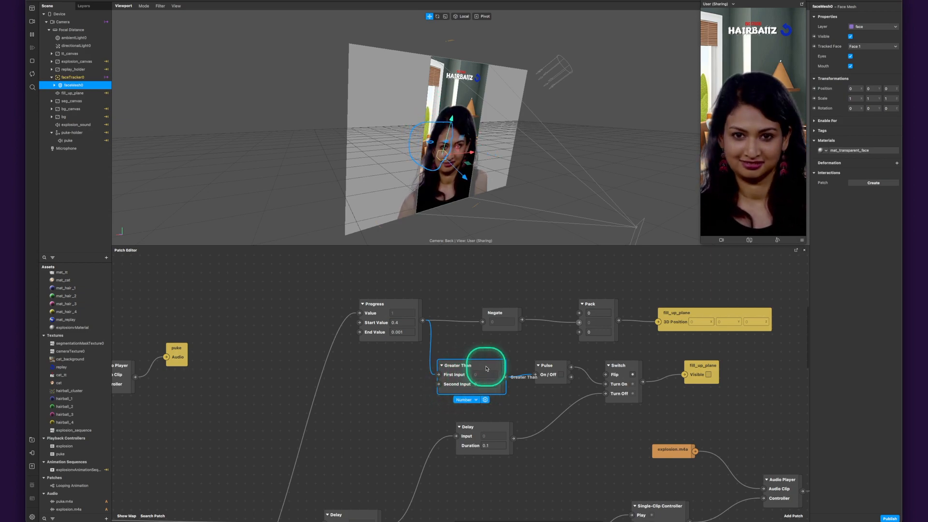
left_click(564, 371)
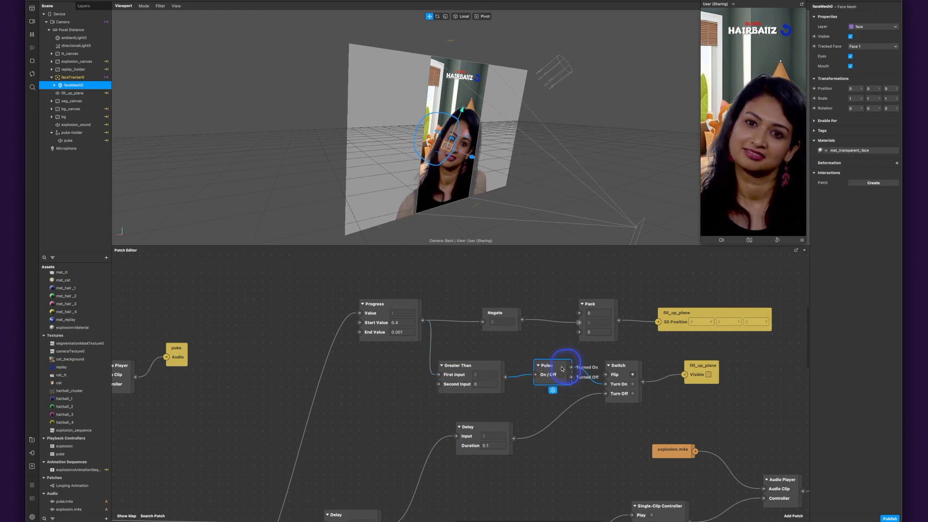
left_click(624, 382)
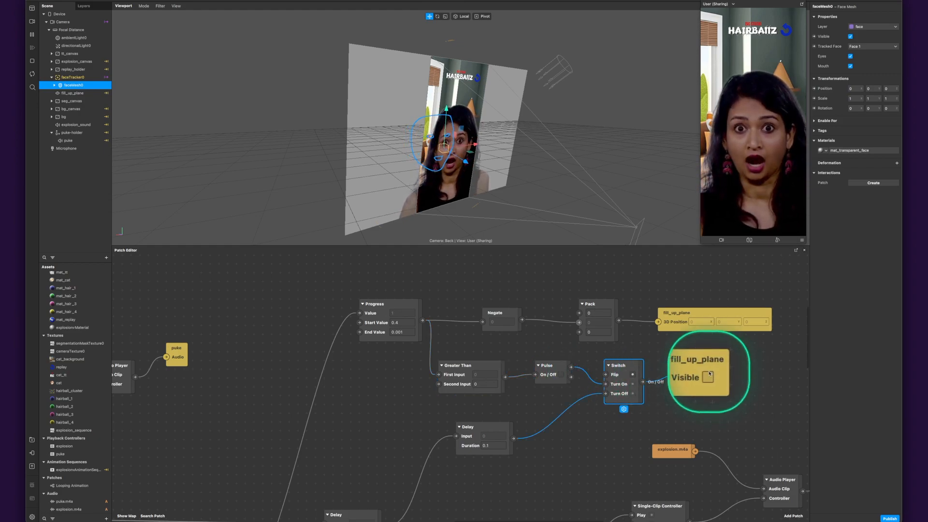
- Move the Progress patch slightly farther from Negate and recheck the Greater Than and Pulse patches it feeds
left_click(397, 306)
left_click_drag(396, 306, 379, 307)
left_click(367, 304)
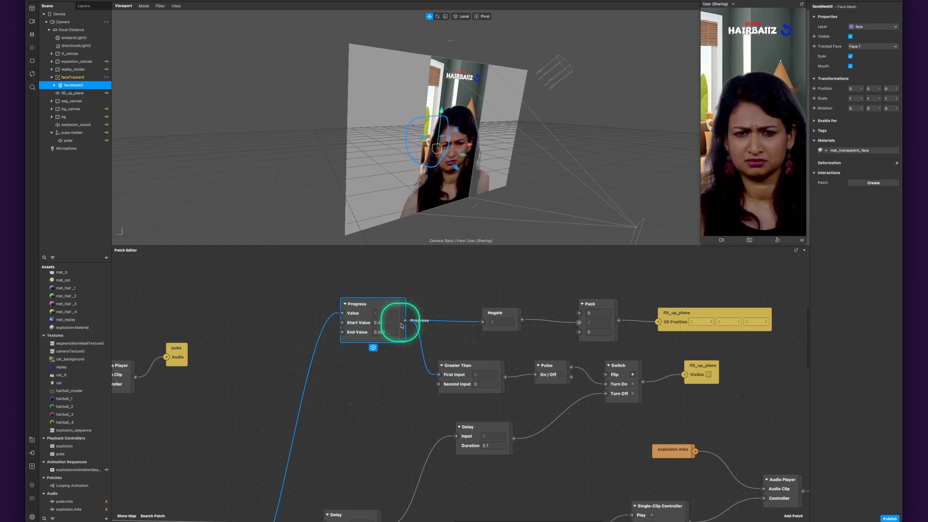
left_click(481, 368)
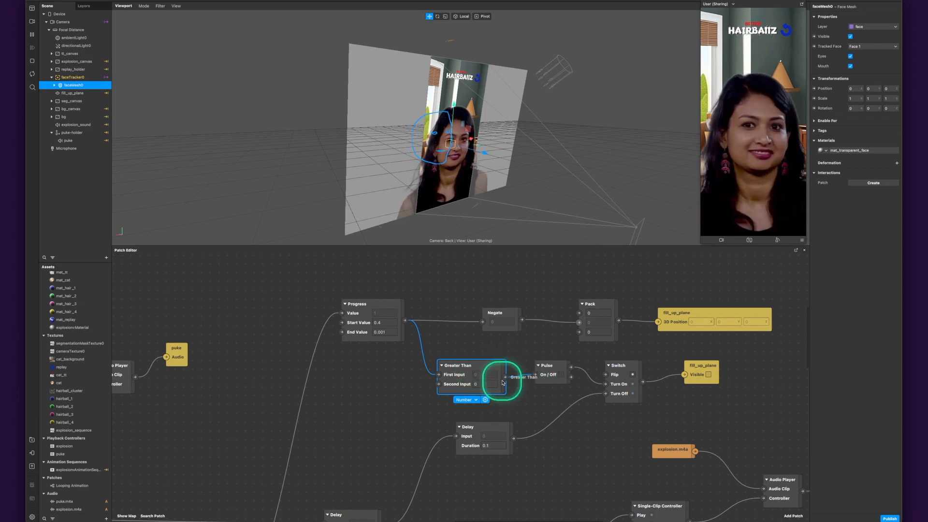
left_click(559, 366)
left_click(545, 350)
- Return to the Pulse patch driven by Mouth Open and highlight its outgoing connections
scroll(537, 375, "left", 9)
scroll(537, 375, "down", 4)
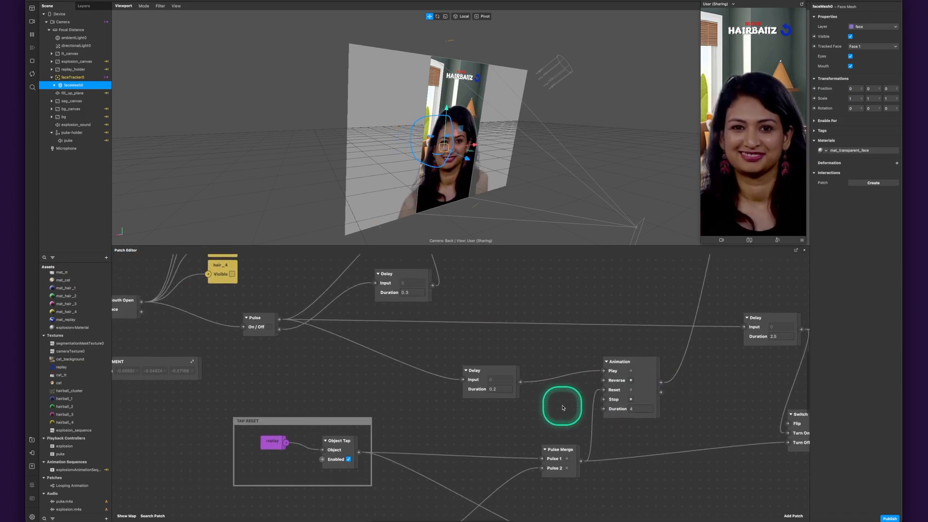
scroll(562, 407, "right", 1)
scroll(328, 339, "left", 10)
scroll(329, 339, "up", 4)
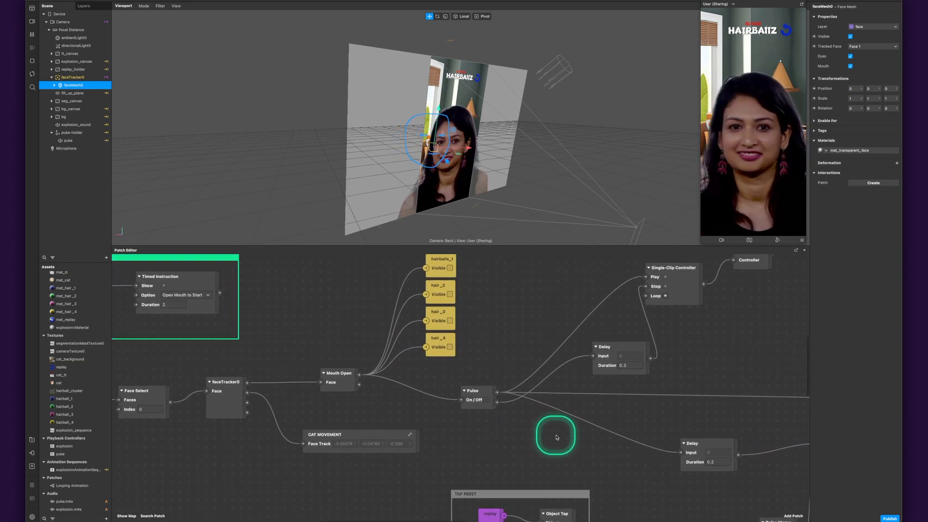
left_click(490, 394)
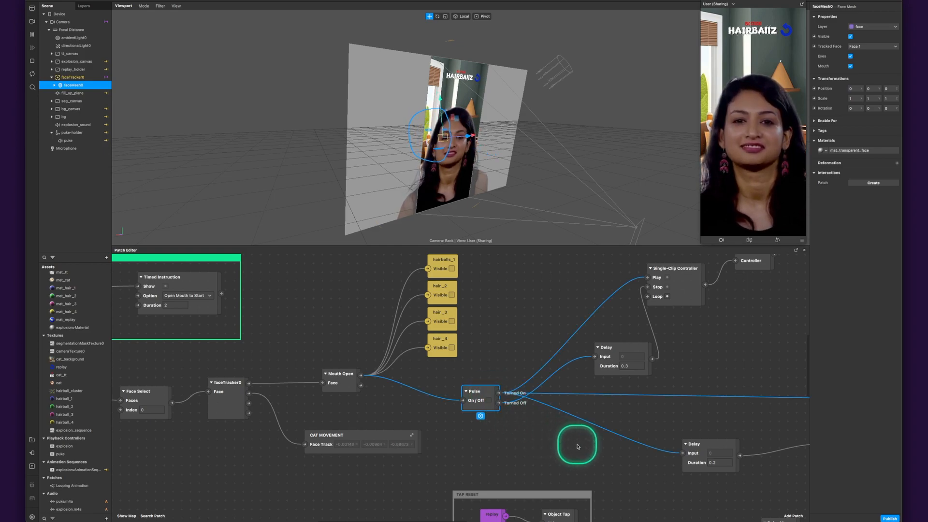
- Examine the TAP RESET group and the Camera patch's Video Recording output below it
left_click_drag(582, 448, 480, 339)
left_click_drag(543, 382, 467, 343)
scroll(492, 370, "down", 6, "ctrl")
left_click_drag(468, 402, 461, 396)
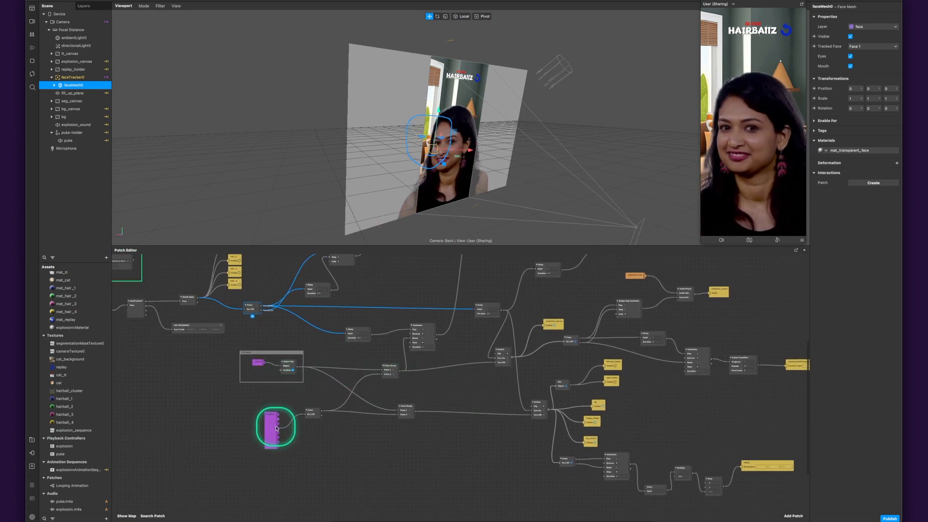
scroll(277, 429, "up", 5, "ctrl")
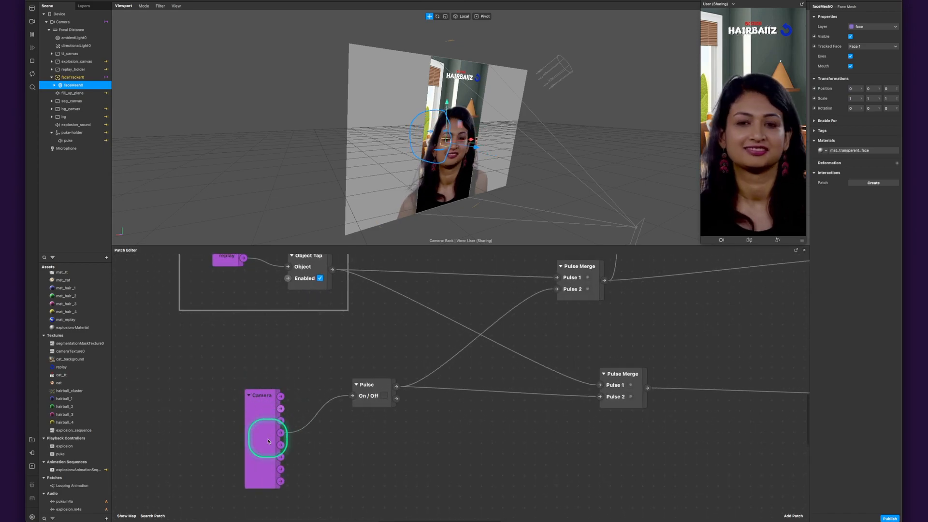
scroll(290, 363, "up", 3)
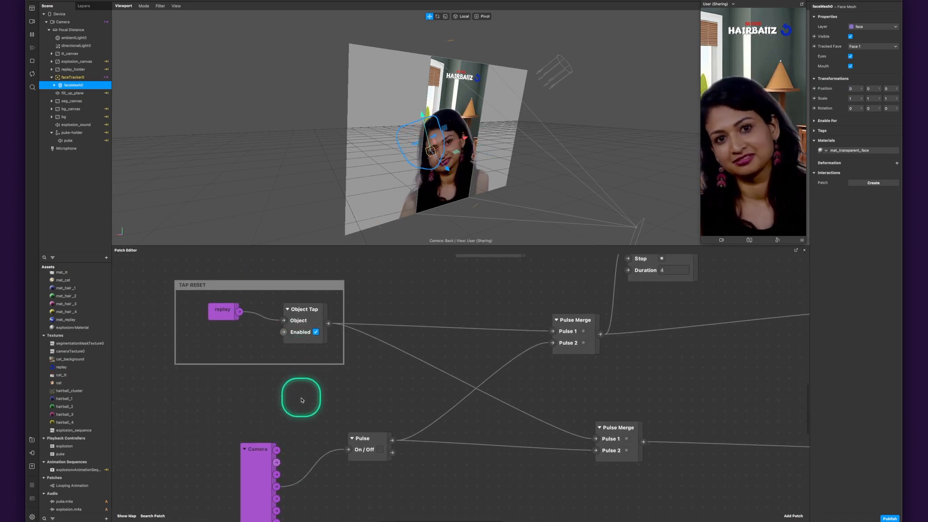
scroll(302, 396, "down", 2)
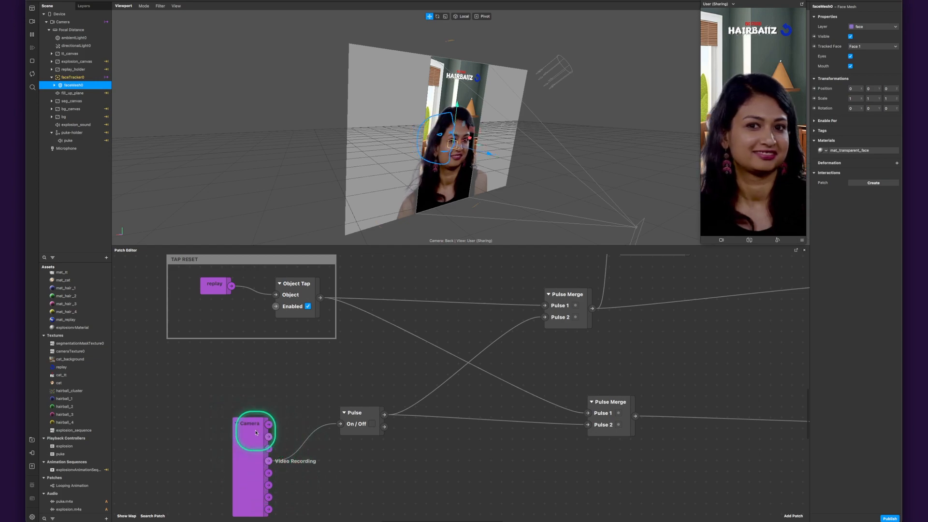
- Trace the video recording Pulse's Turned On output into the upper Pulse Merge and on to the 4 second Animation's Reset
left_click(364, 415)
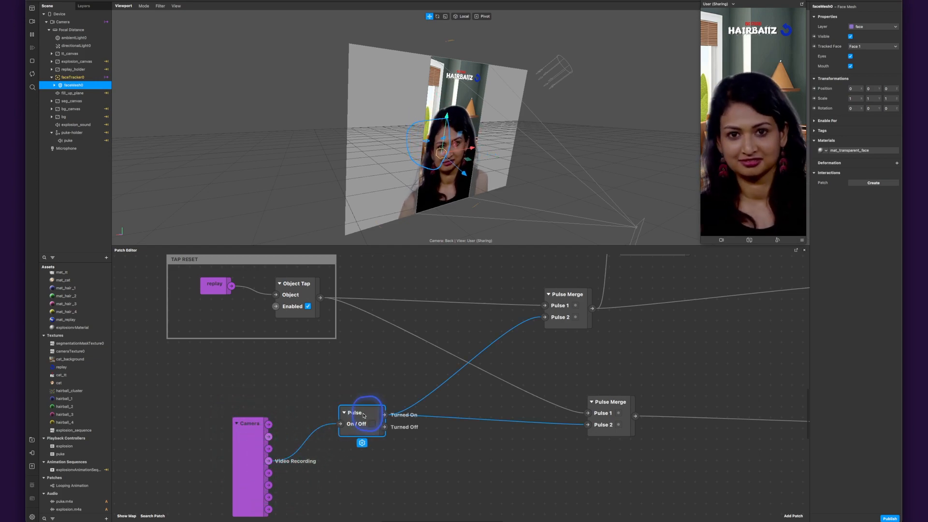
left_click(385, 417)
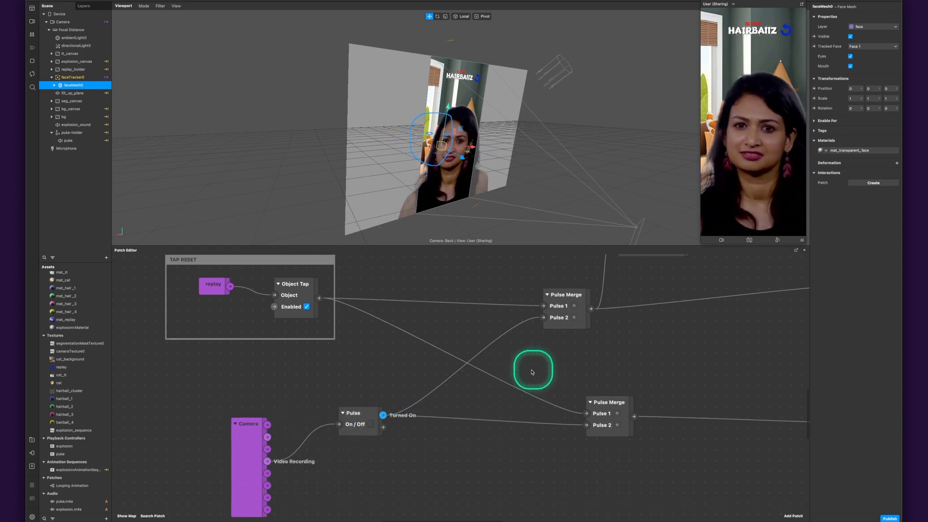
left_click_drag(539, 370, 448, 410)
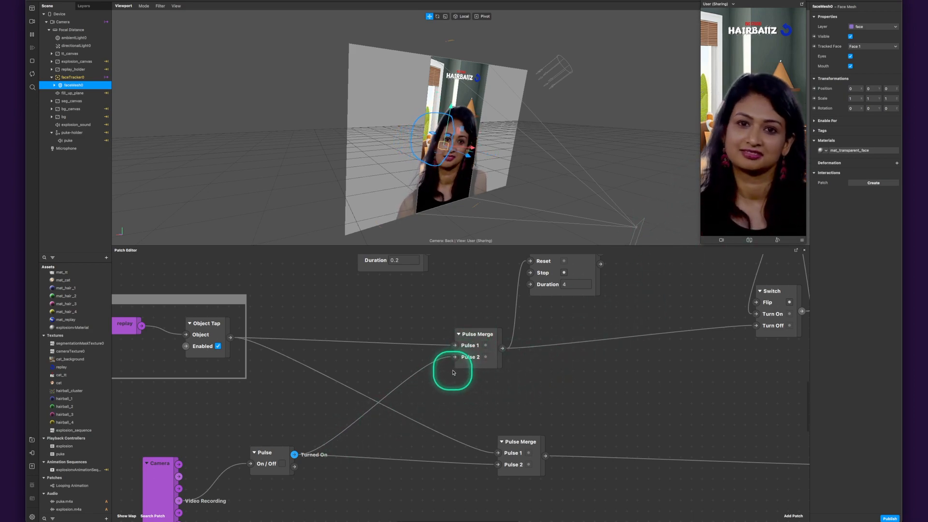
left_click(472, 339)
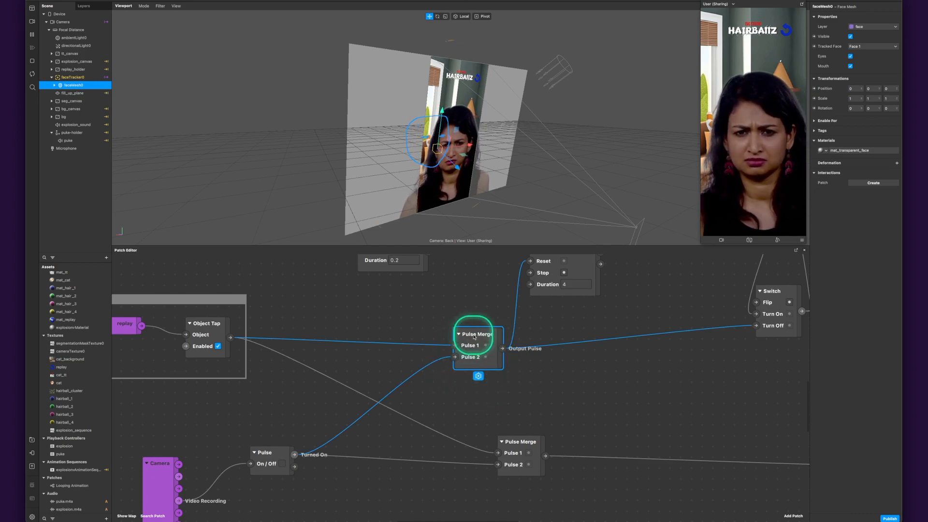
left_click(575, 386)
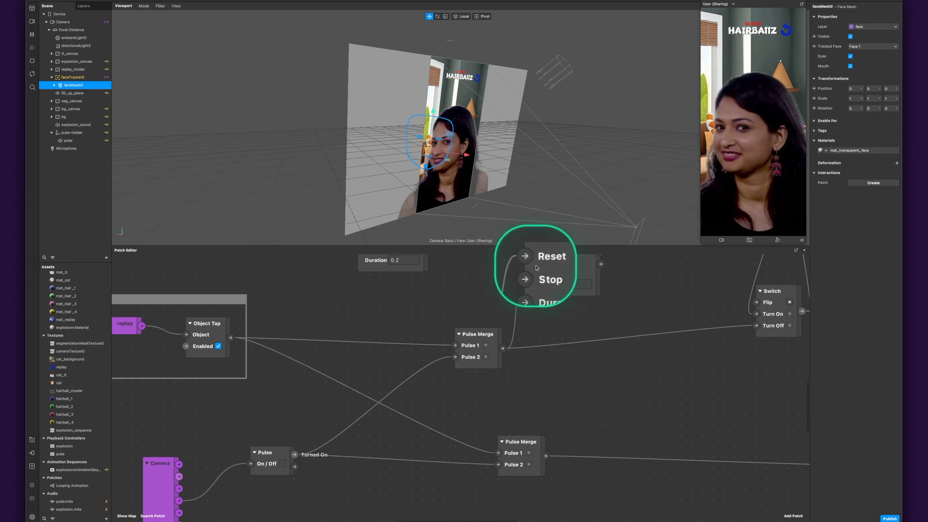
- Follow both Pulse Merge outputs to the Switches' Turn Off inputs and review the lower Switch's visibility targets
left_click_drag(690, 374, 461, 348)
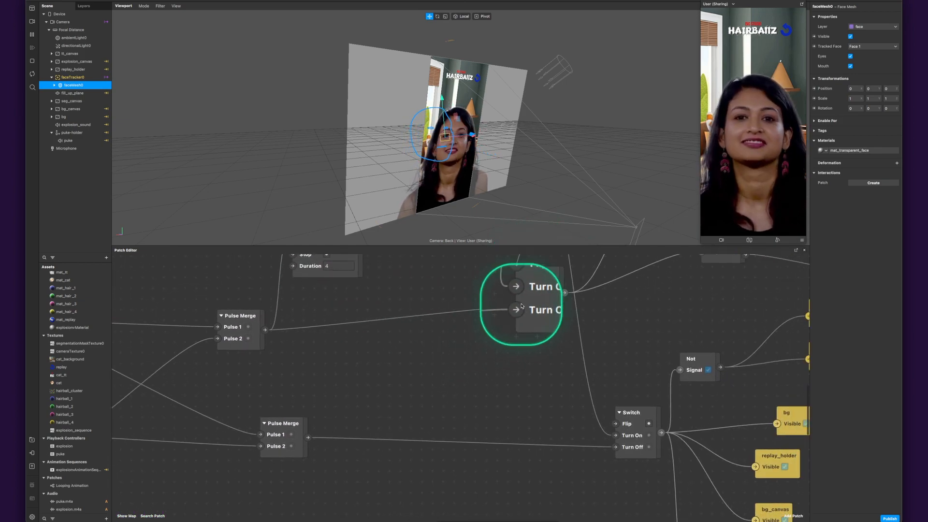
left_click_drag(638, 368, 449, 333)
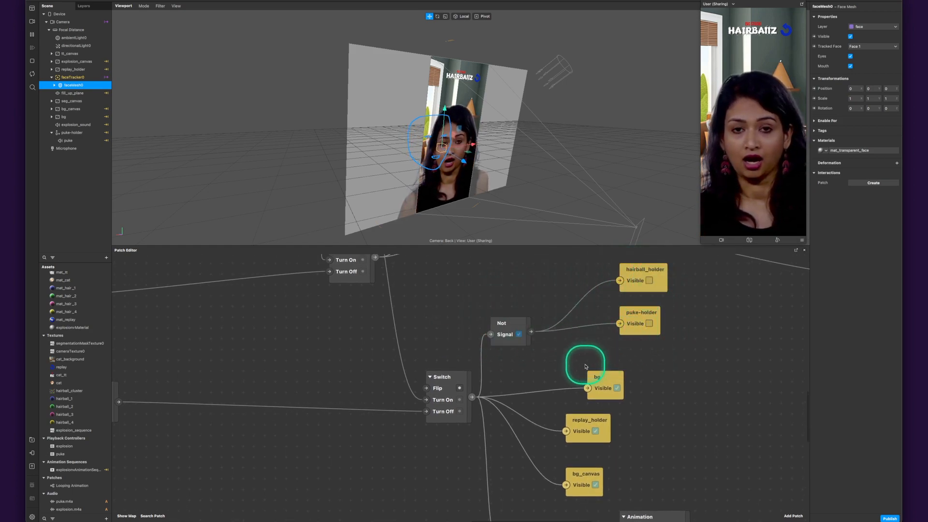
left_click_drag(664, 457, 543, 315)
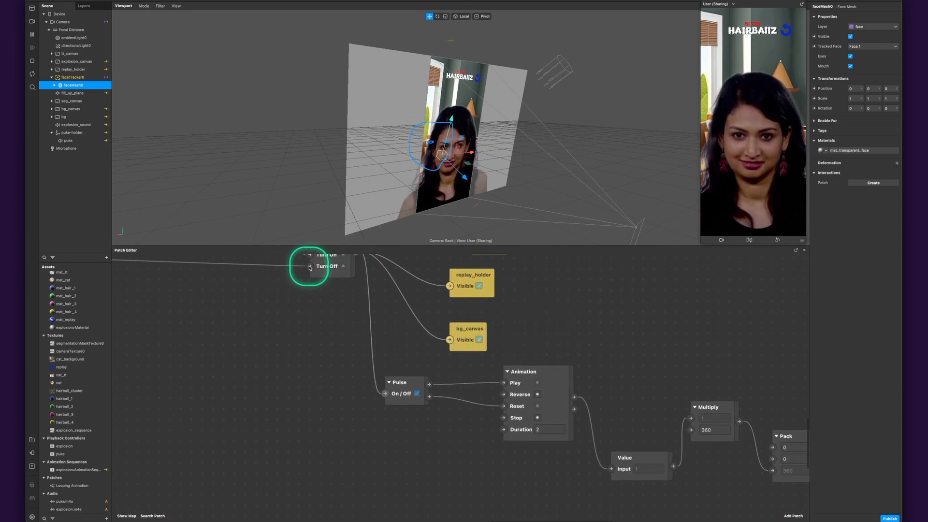
scroll(311, 290, "up", 3)
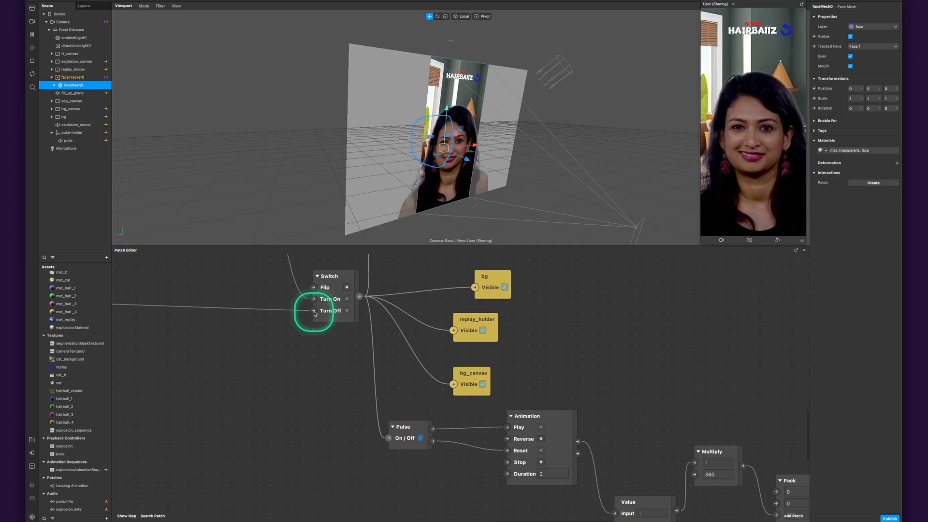
- Trace the lower Switch into its Pulse and from Turned Off to the 2 second Animation's Reset input
left_click_drag(359, 296, 389, 438)
left_click(421, 448)
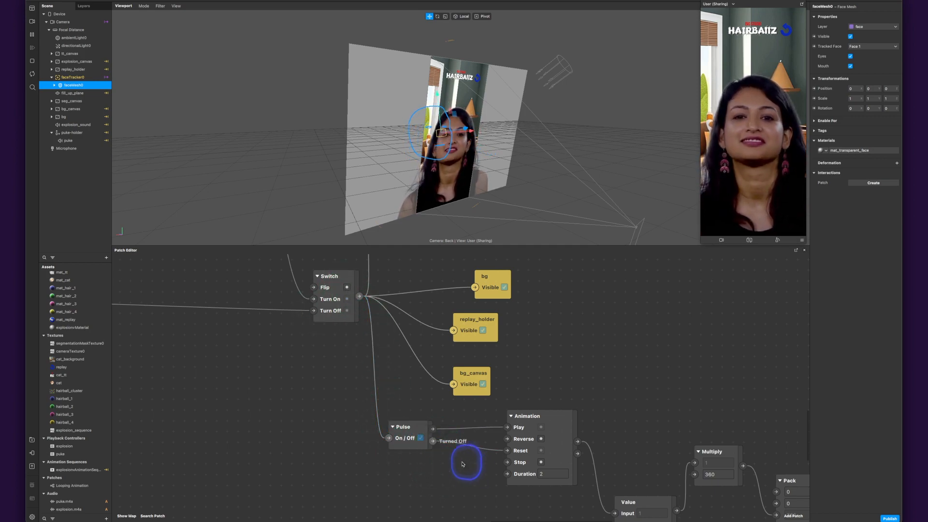
left_click(333, 440)
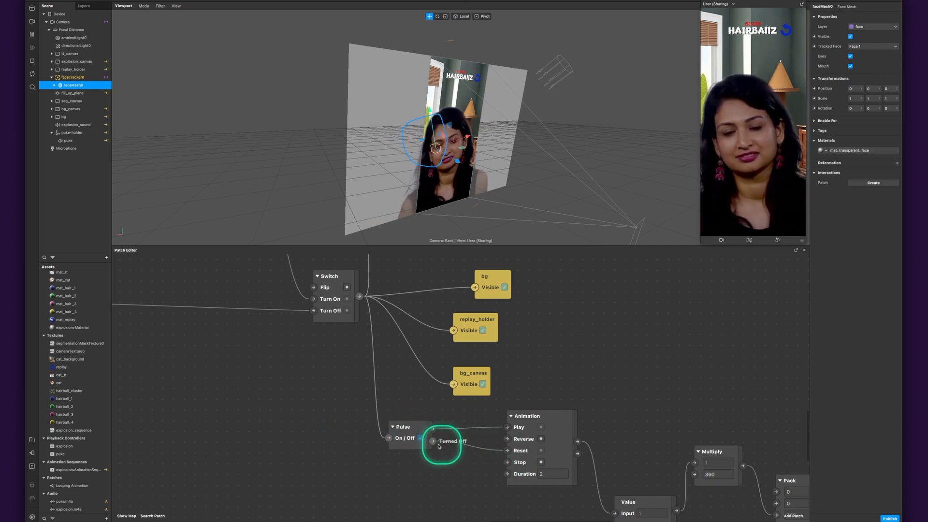
left_click_drag(462, 483, 471, 521)
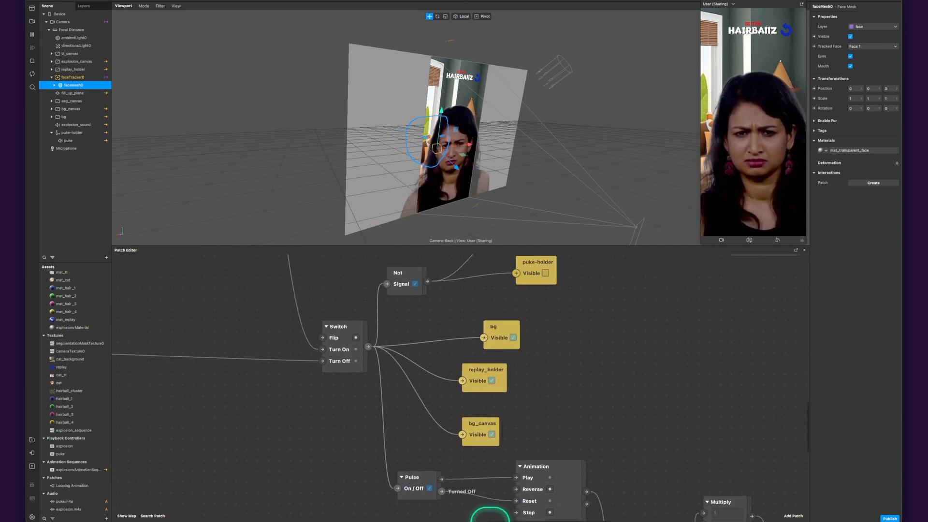
- Review the explosion and fill_up_plane branches, ending with an overview of the whole patch graph
left_click_drag(437, 327, 506, 521)
left_click_drag(299, 386, 379, 380)
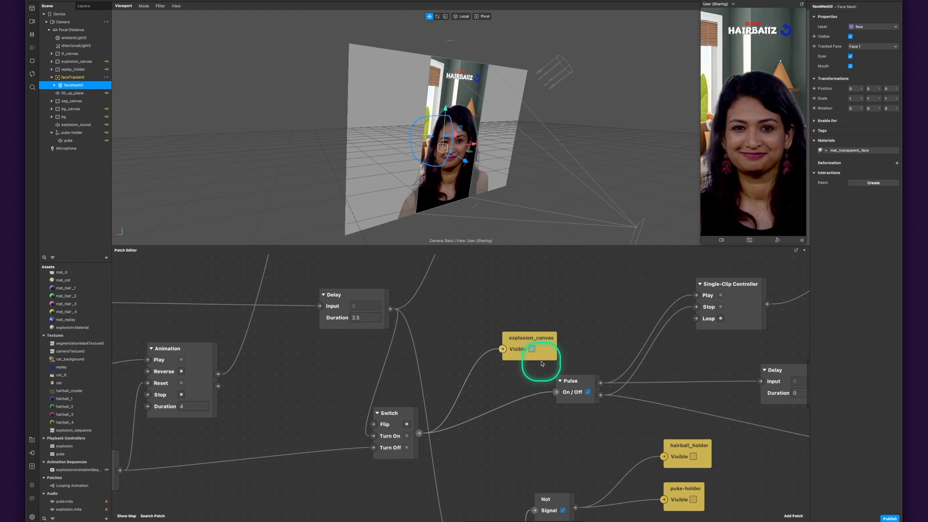
scroll(589, 346, "down", 5)
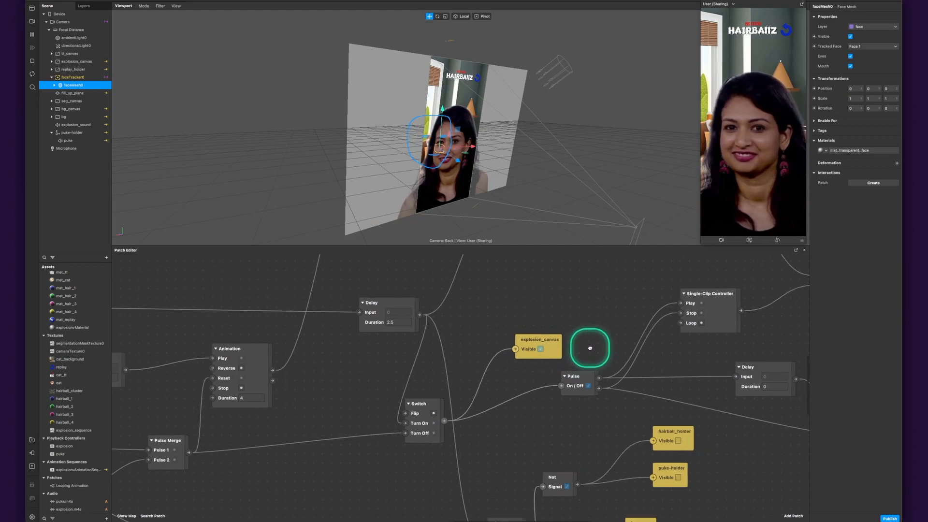
left_click_drag(590, 346, 442, 393)
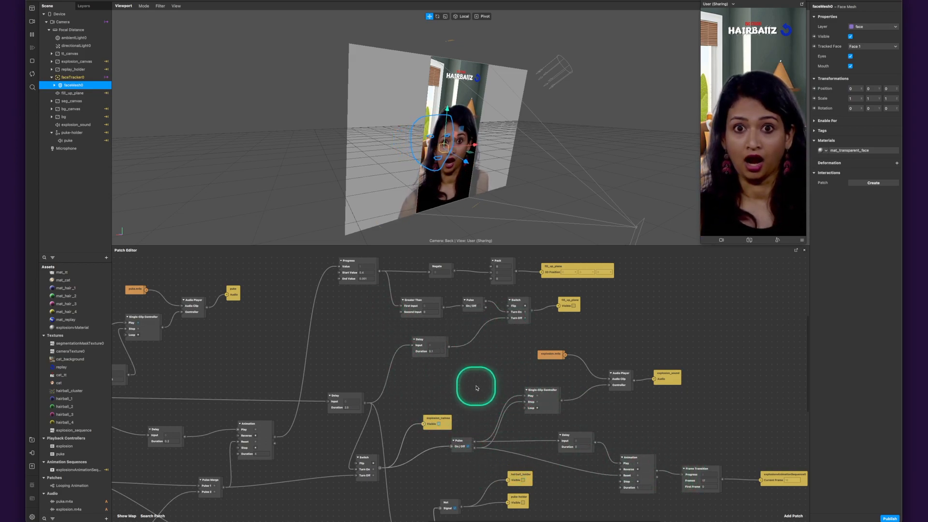
scroll(476, 389, "down", 5)
left_click_drag(371, 339, 456, 311)
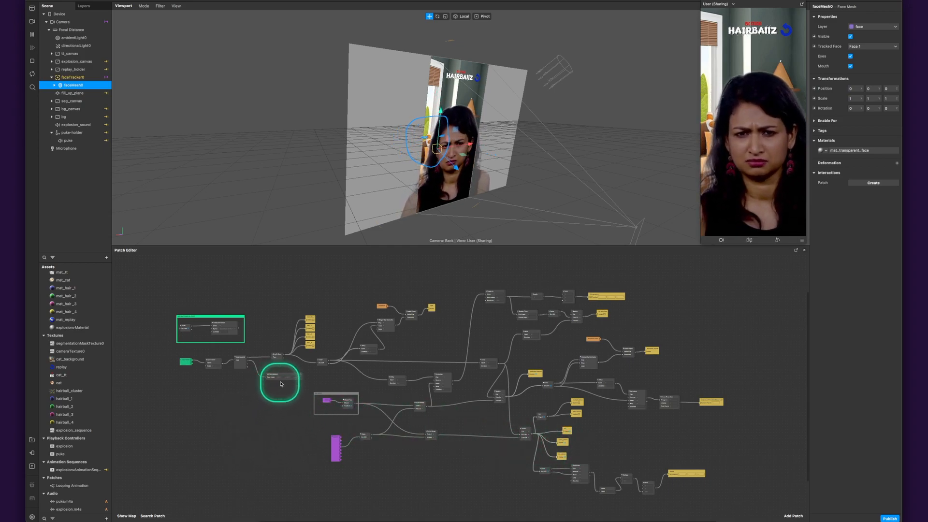
- Open the CAT MOVEMENT group fed by the face tracker to show the patches inside it
scroll(282, 379, "up", 5)
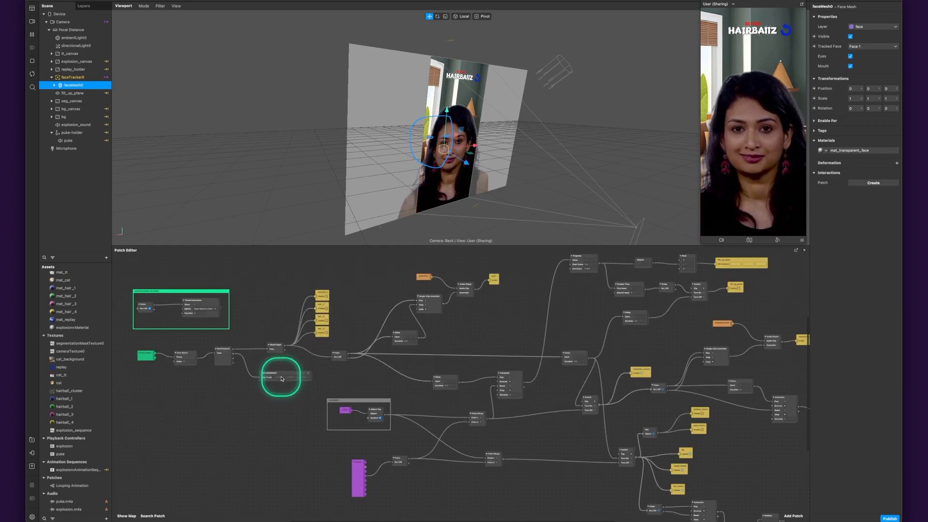
left_click(288, 376)
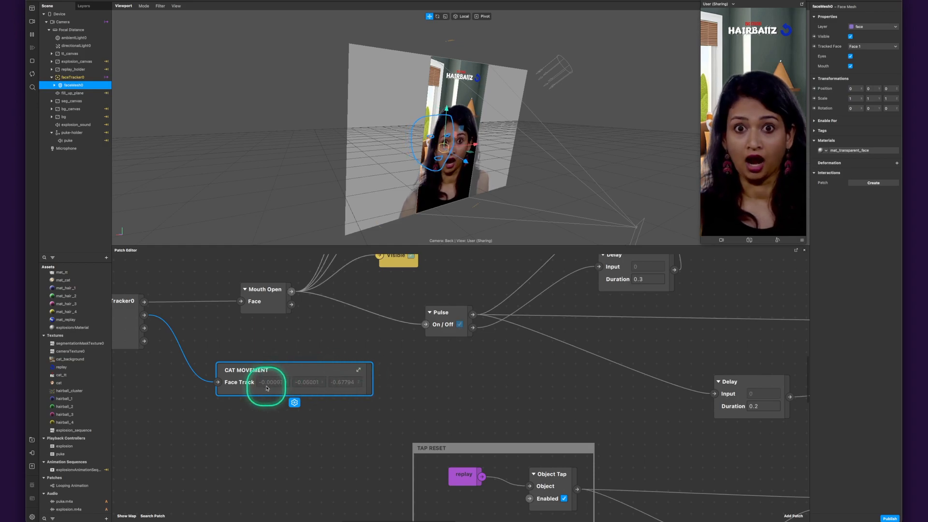
left_click(358, 371)
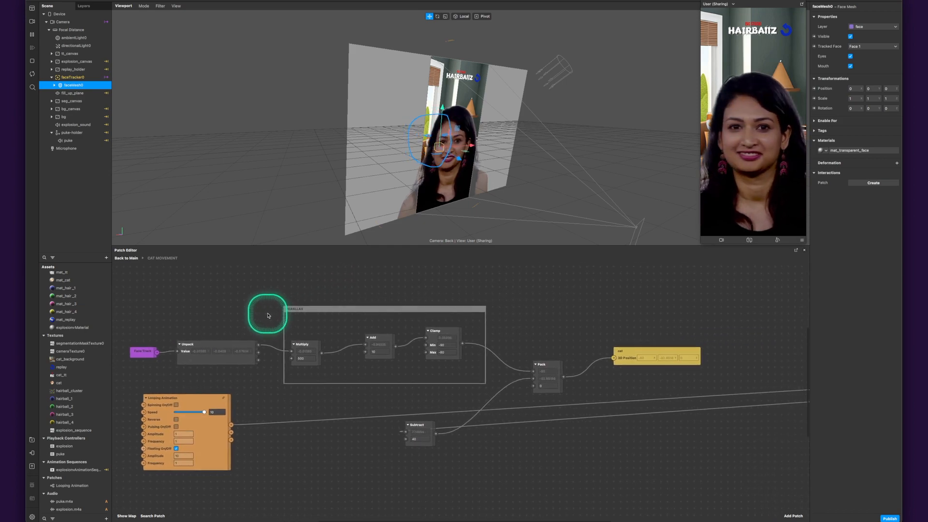
- Move the far-off Unpack patch into the gap between the Looping Animation and Subtract patches
scroll(590, 431, "down", 5)
scroll(596, 432, "up", 2)
scroll(599, 431, "down", 2)
left_click_drag(661, 389, 583, 361)
left_click_drag(716, 378, 405, 392)
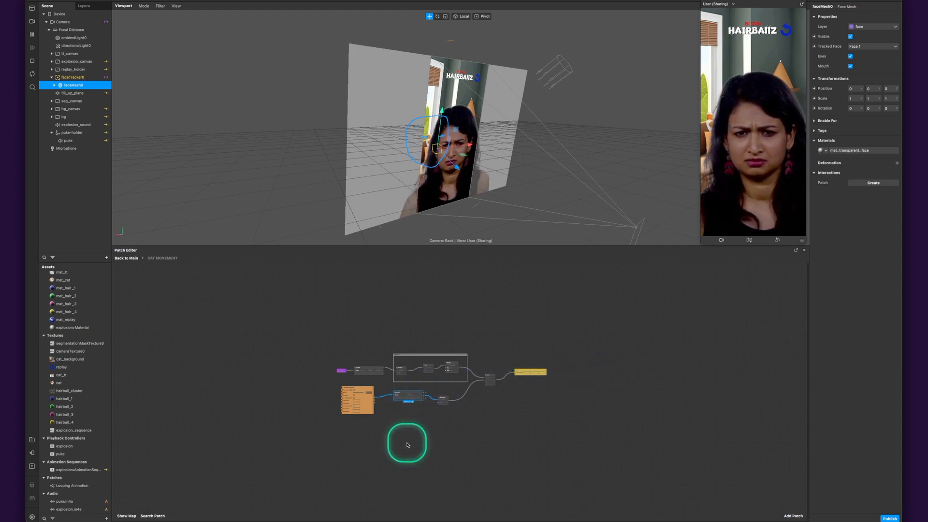
scroll(411, 448, "up", 5)
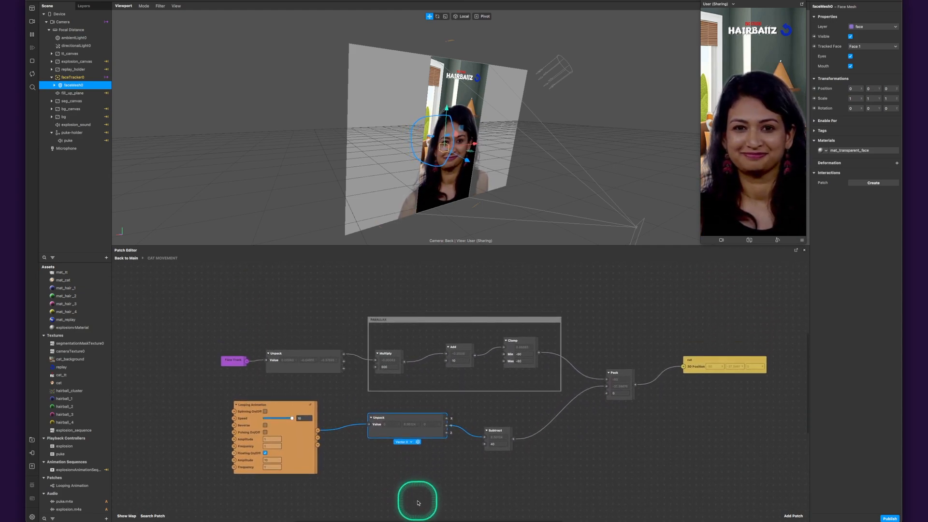
- Trace Face Track through its Unpack patch's X output into the Multiply patch of the PARALLAX group
scroll(419, 496, "down", 3)
left_click(234, 347)
left_click(294, 339)
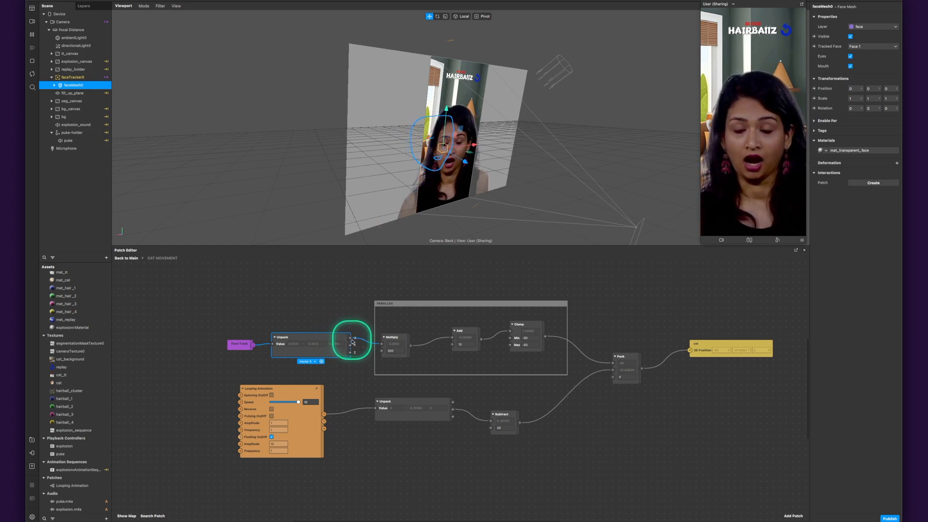
scroll(379, 345, "up", 5)
scroll(379, 344, "down", 4)
scroll(386, 362, "up", 2)
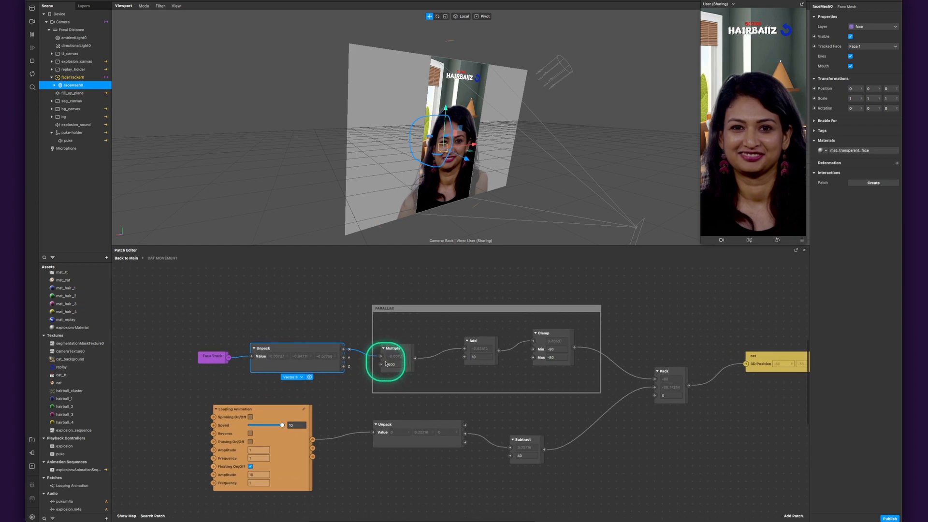
scroll(394, 363, "up", 2)
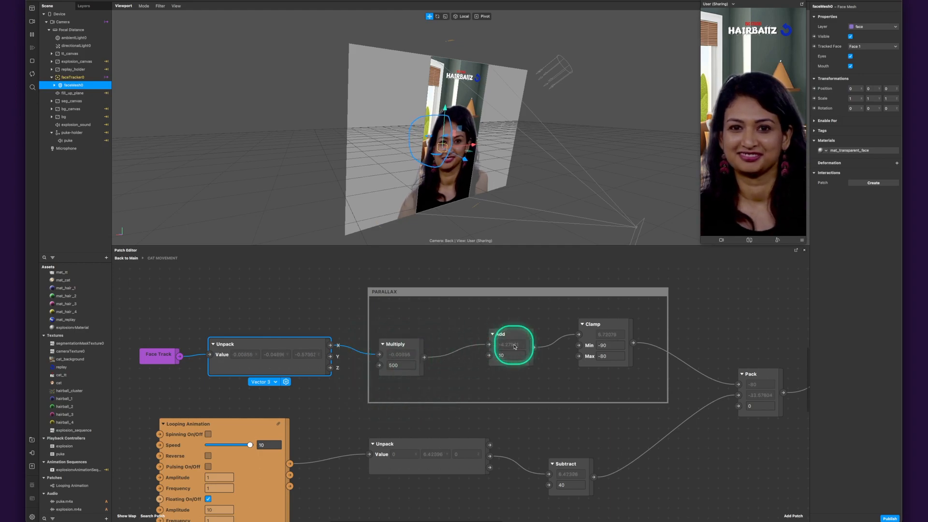
- Shift the Add patch slightly toward Multiply in the PARALLAX group and examine the Clamp patch's output
left_click_drag(514, 340, 494, 337)
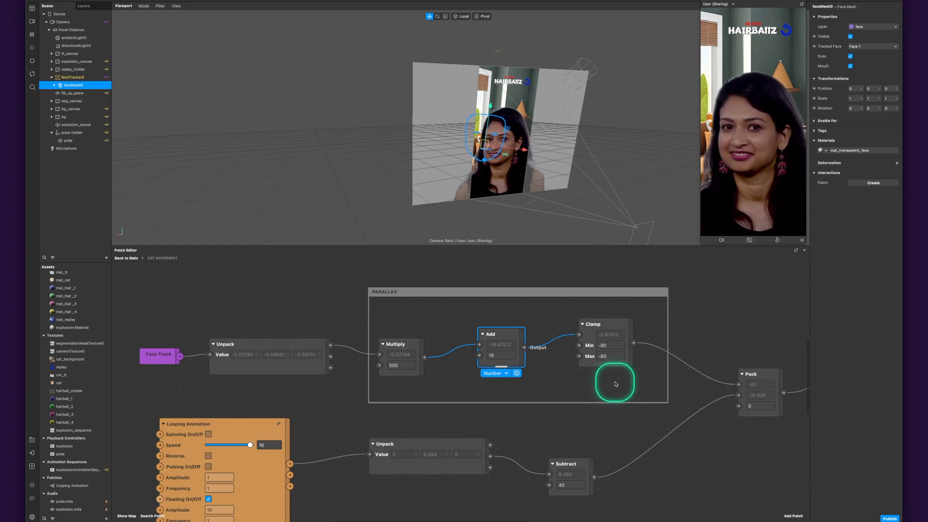
scroll(614, 382, "right", 5)
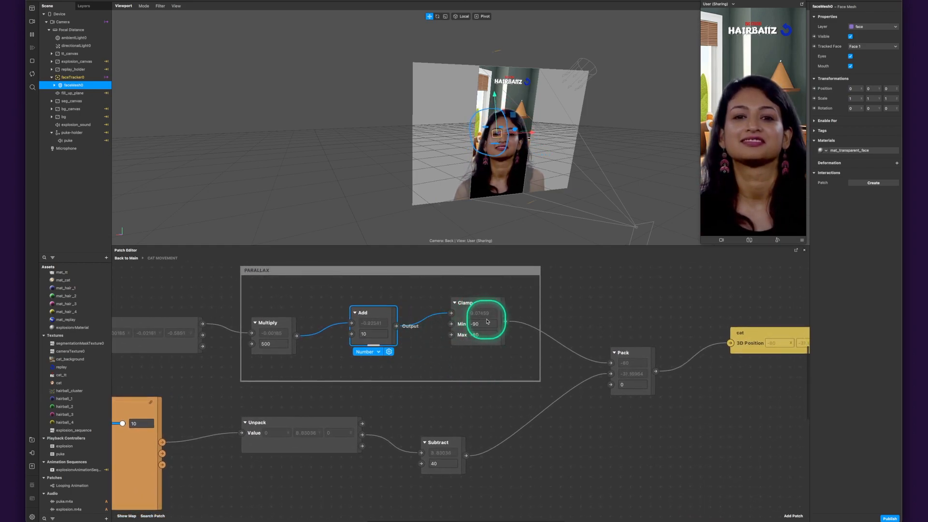
left_click(504, 323)
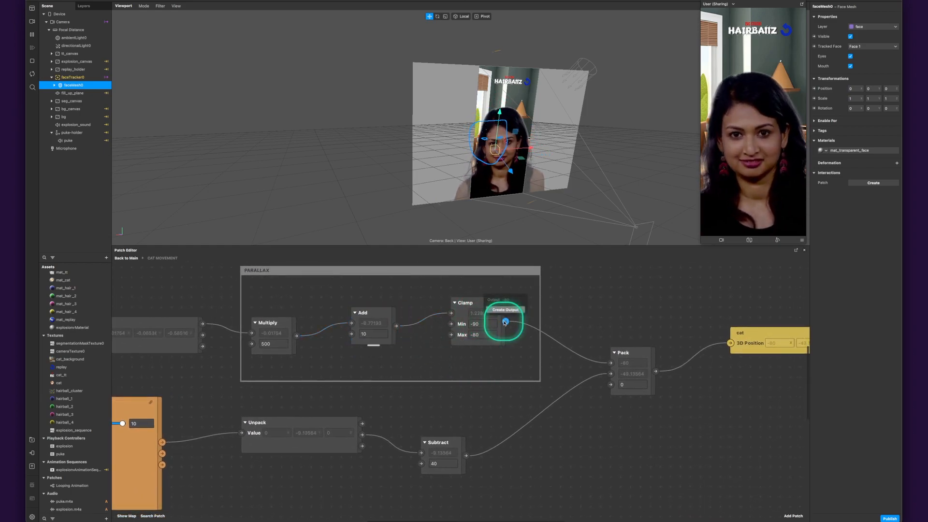
- Examine the Pack patch's first input from Clamp and its link to the cat's 3D Position
left_click(635, 354)
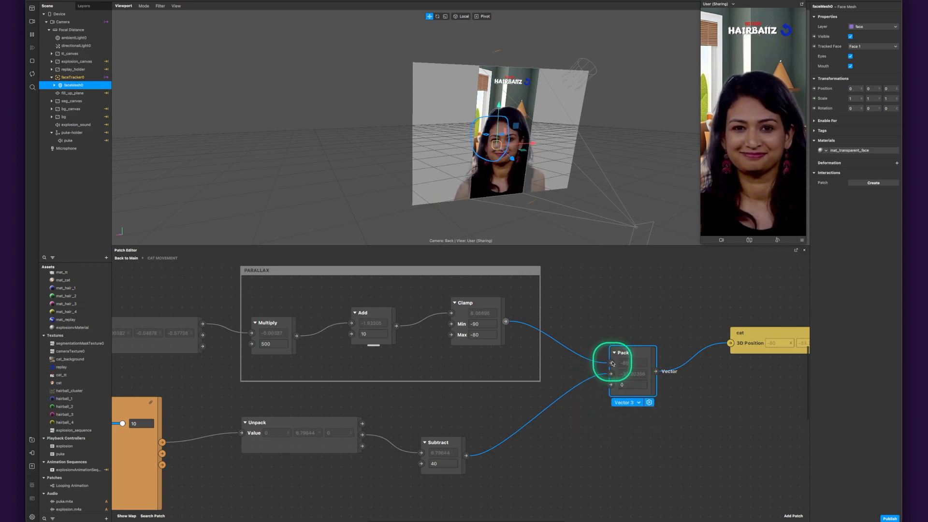
left_click(611, 364)
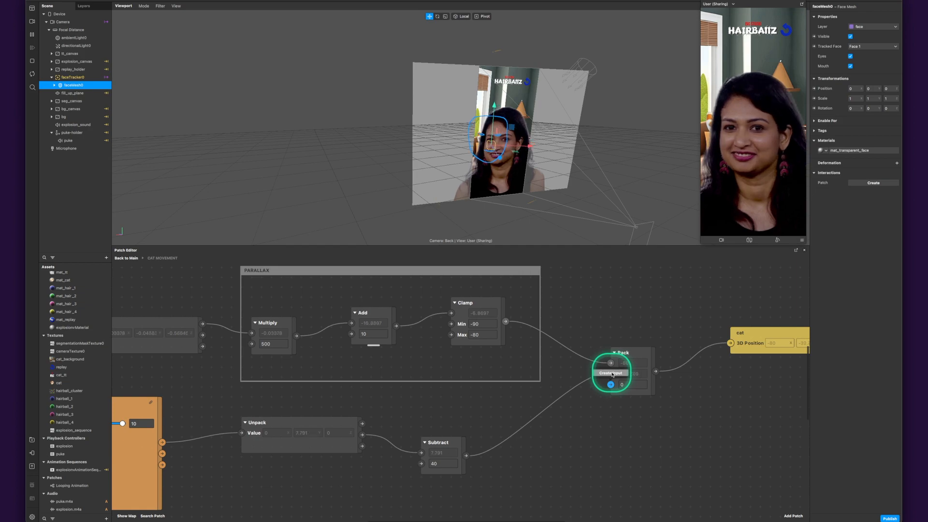
scroll(638, 414, "right", 5)
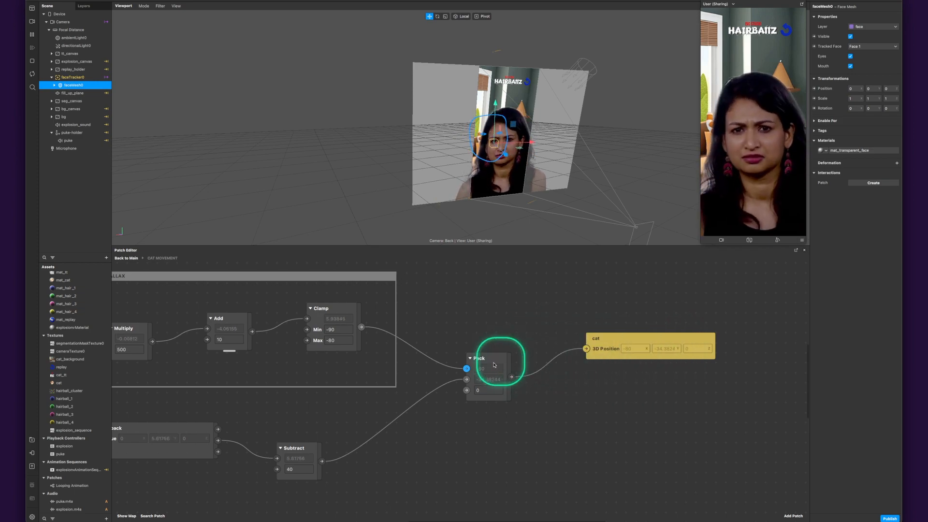
- Search the AR Library for "looping animation", view the Looping Animation patch asset's details and close the library
left_click_drag(362, 398, 658, 348)
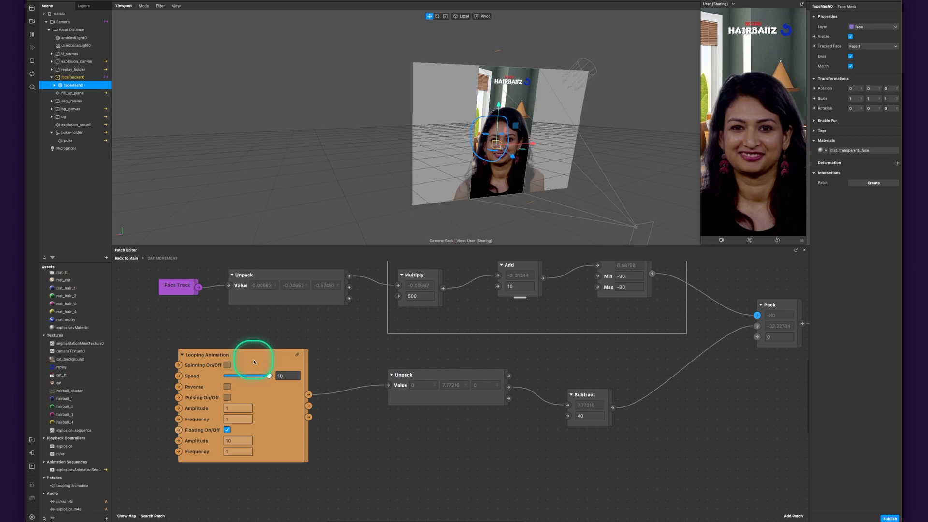
left_click(105, 518)
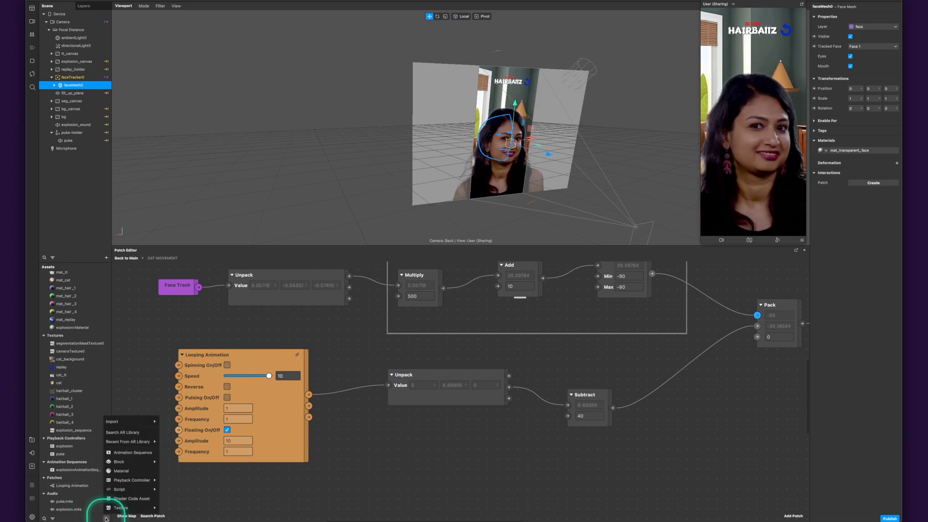
left_click(135, 435)
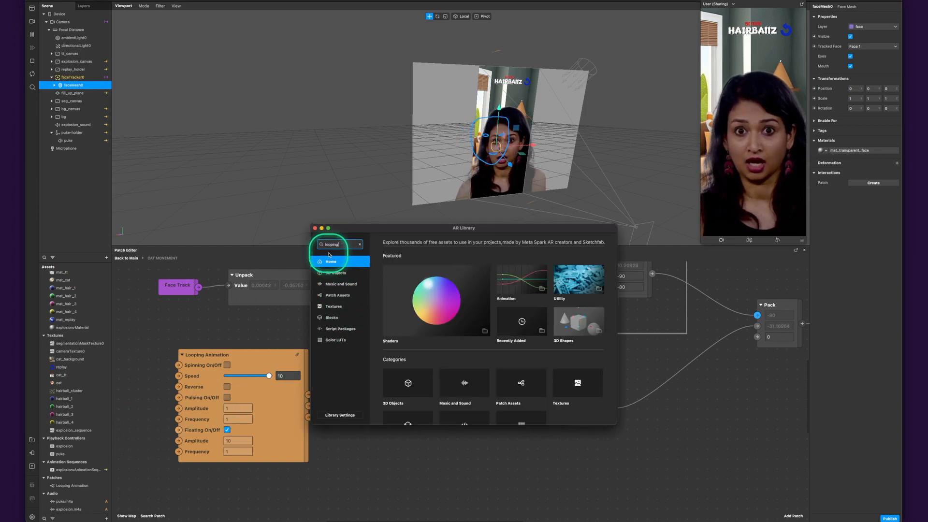
key("Return")
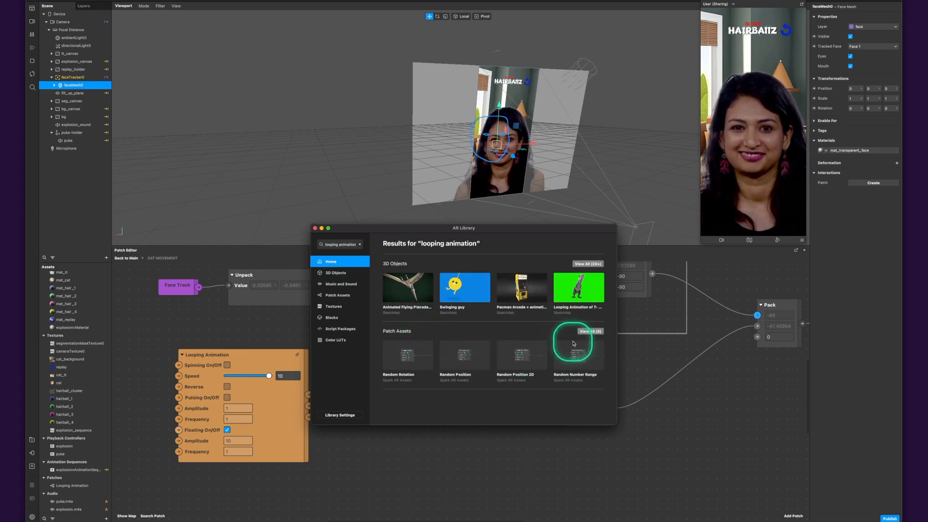
left_click(585, 332)
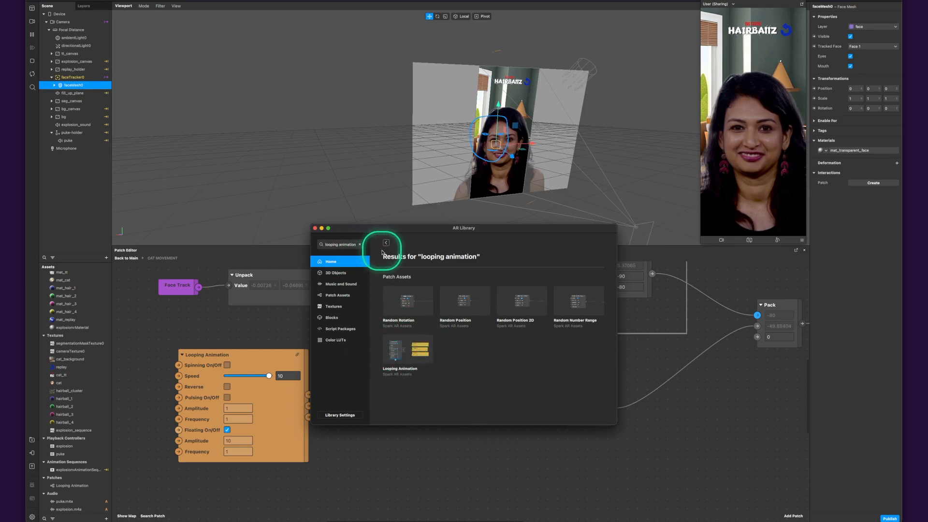
left_click(402, 353)
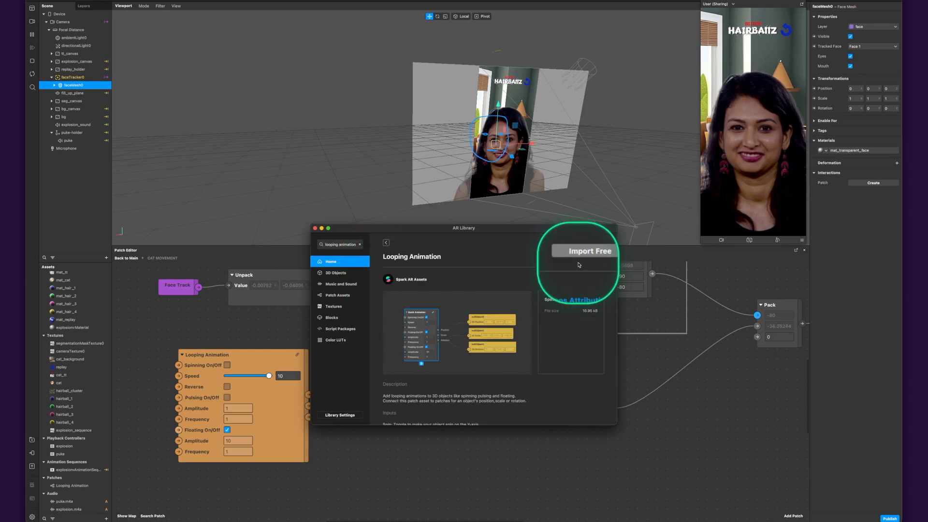
left_click(315, 228)
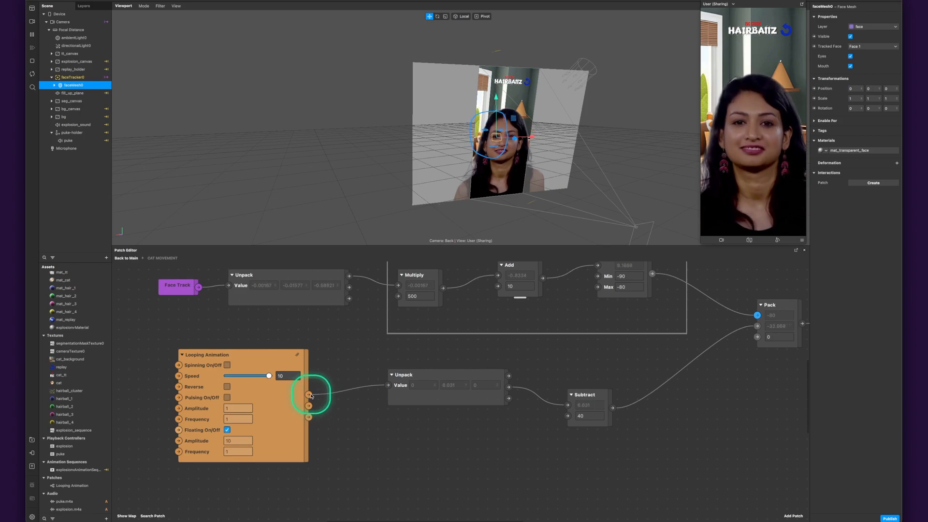
- Trace the Looping Animation's Position output through the Unpack patch's Y output to Subtract
mouse_move(309, 417)
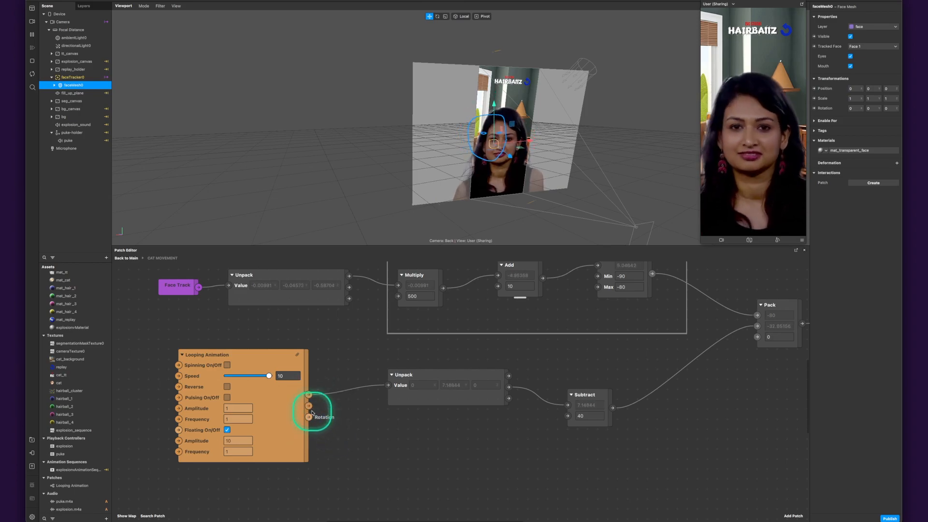
mouse_move(311, 396)
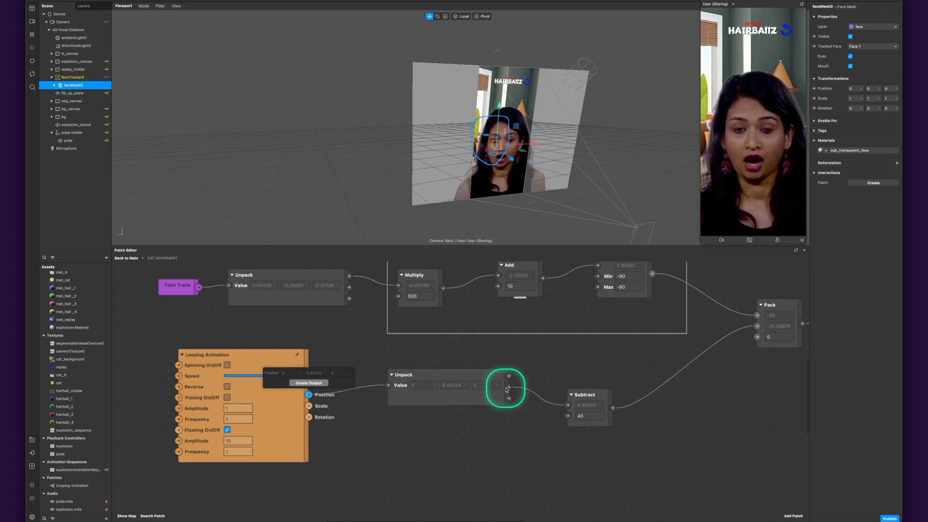
mouse_move(508, 387)
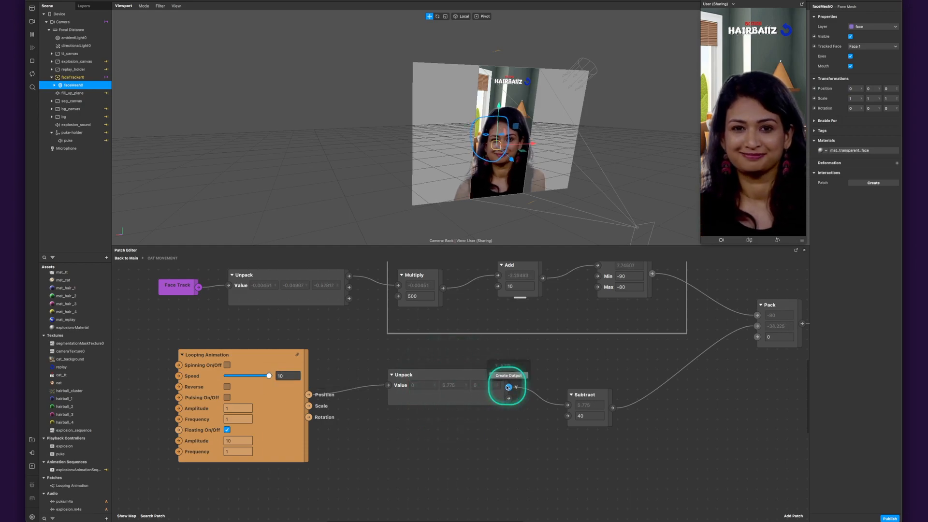
left_click(590, 405)
- Follow Subtract through Pack to the cat's 3D Position and return to the main patch graph
scroll(660, 429, "right", 5)
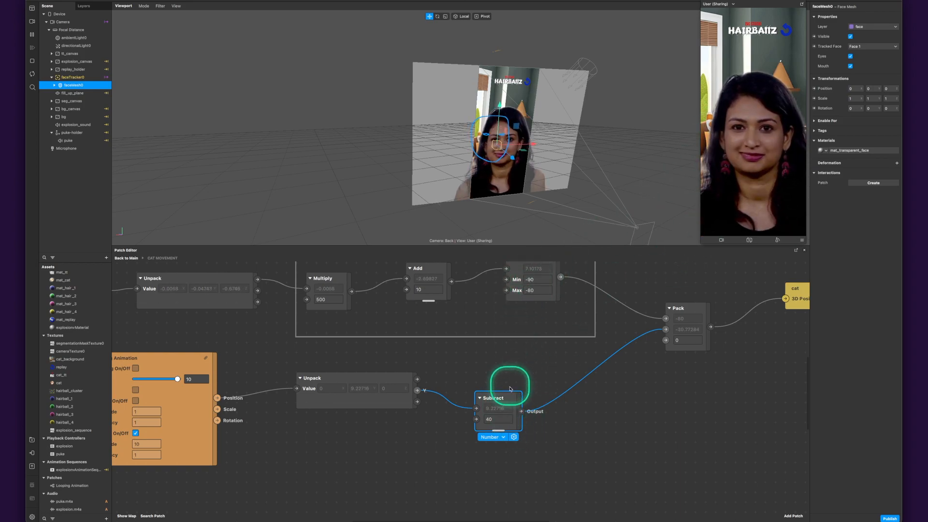
left_click_drag(647, 398, 460, 407)
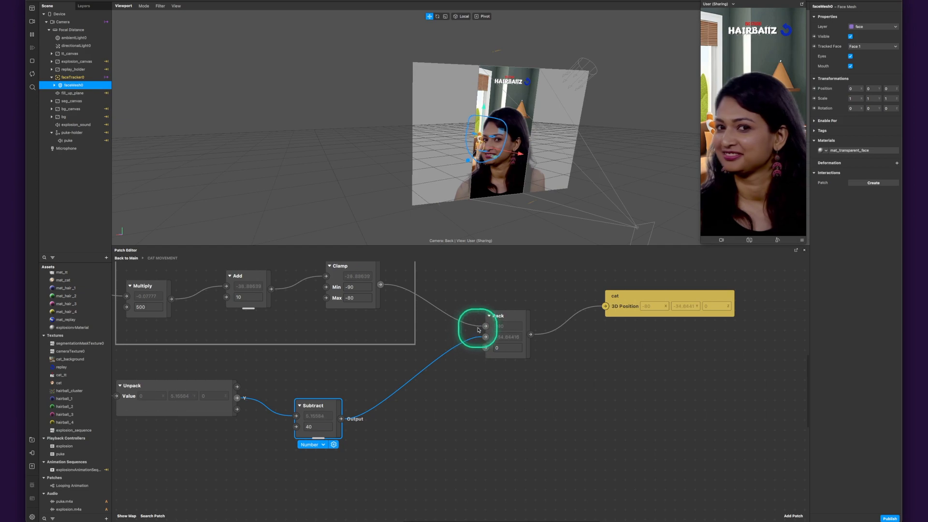
left_click(685, 301)
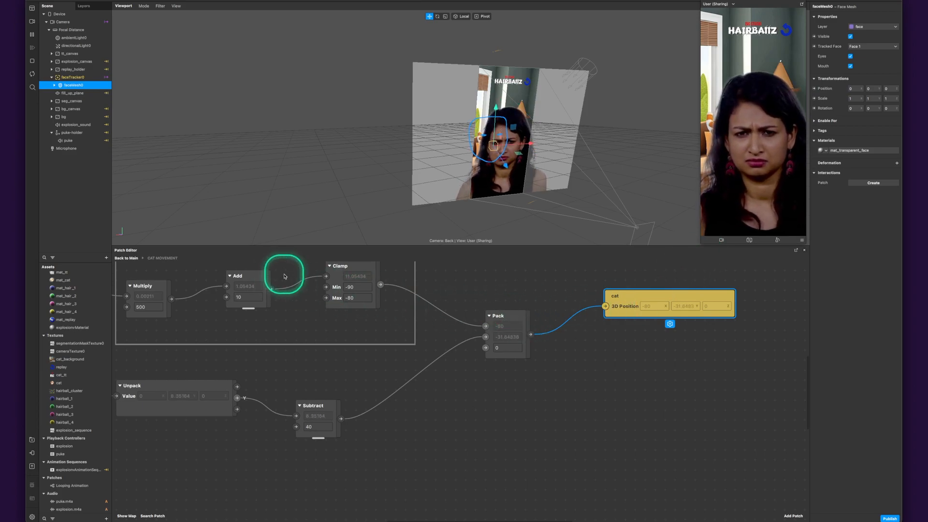
left_click(127, 259)
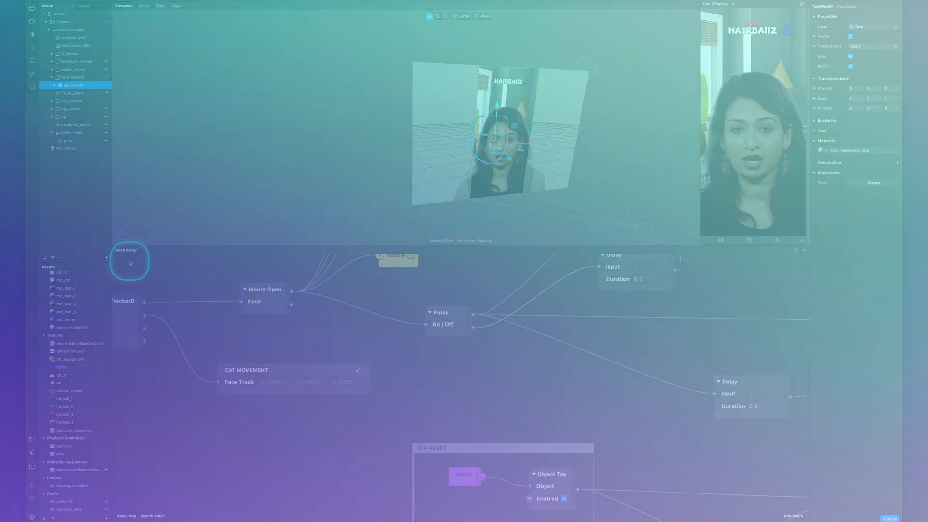